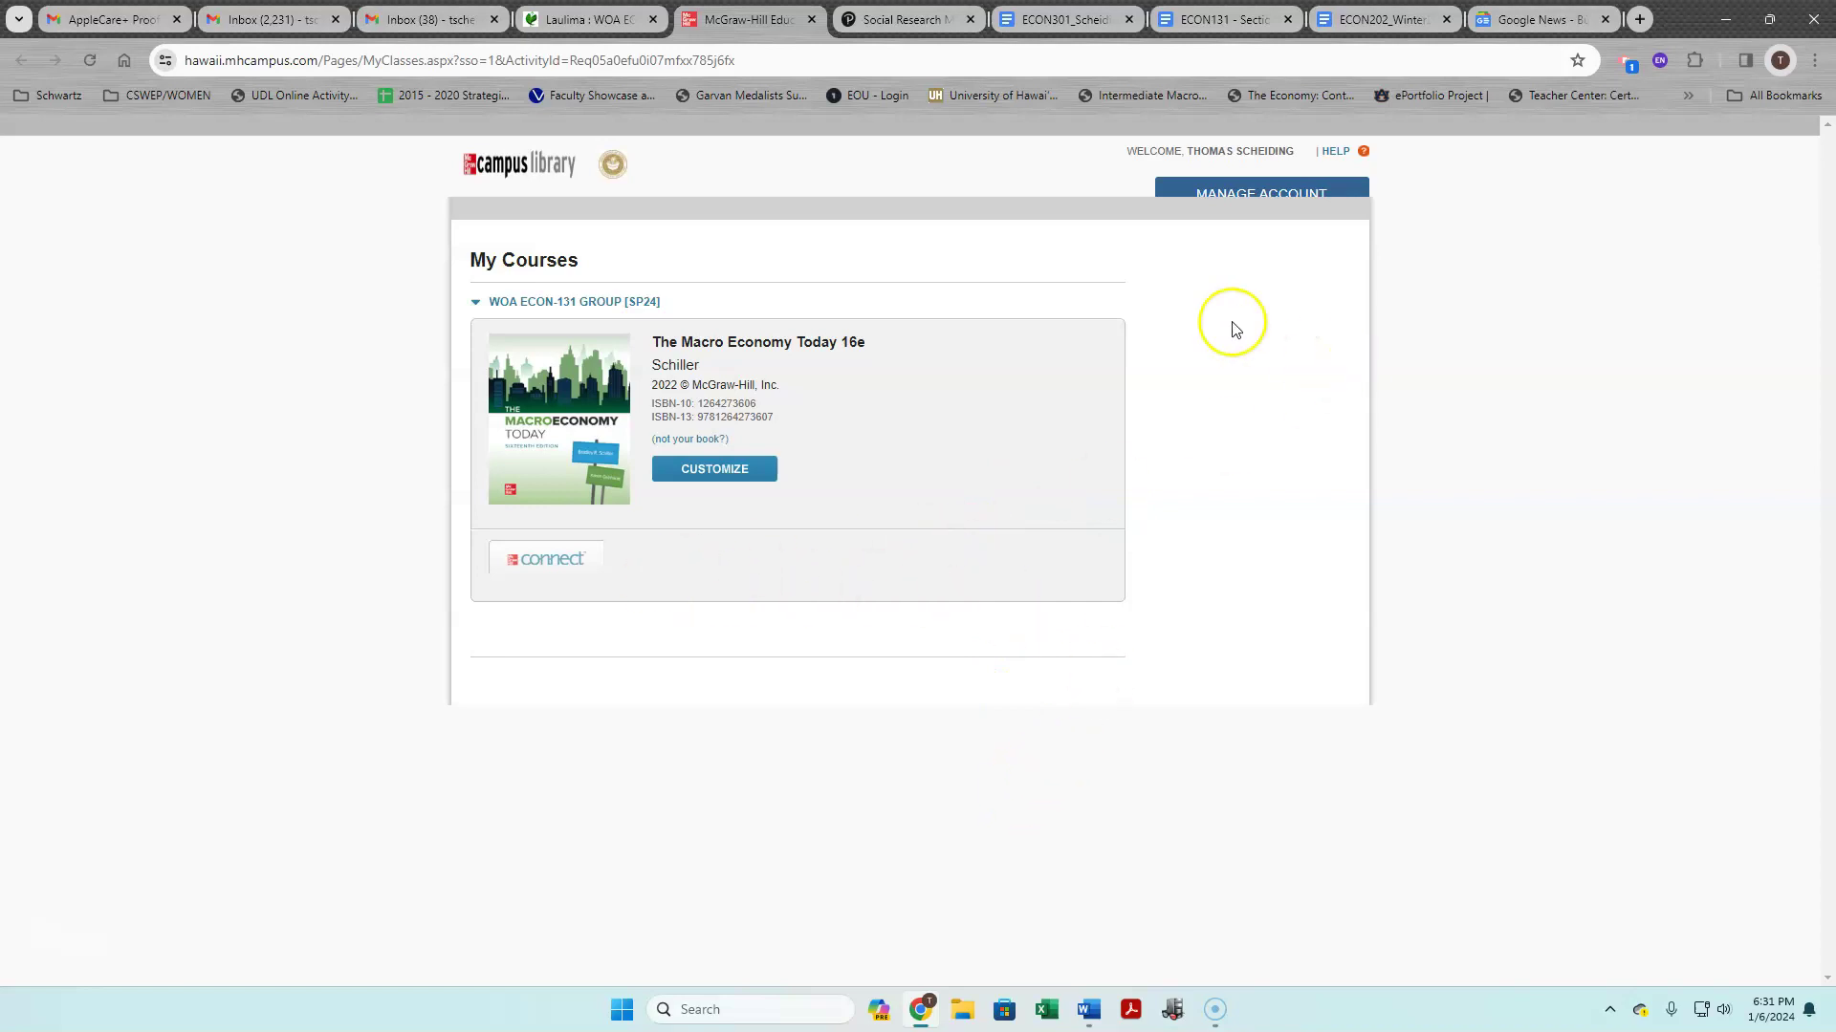
# Launch The Macro Economy Today (ECON 131 SP 24) course in Connect from My Courses
pyautogui.moveTo(540, 560)
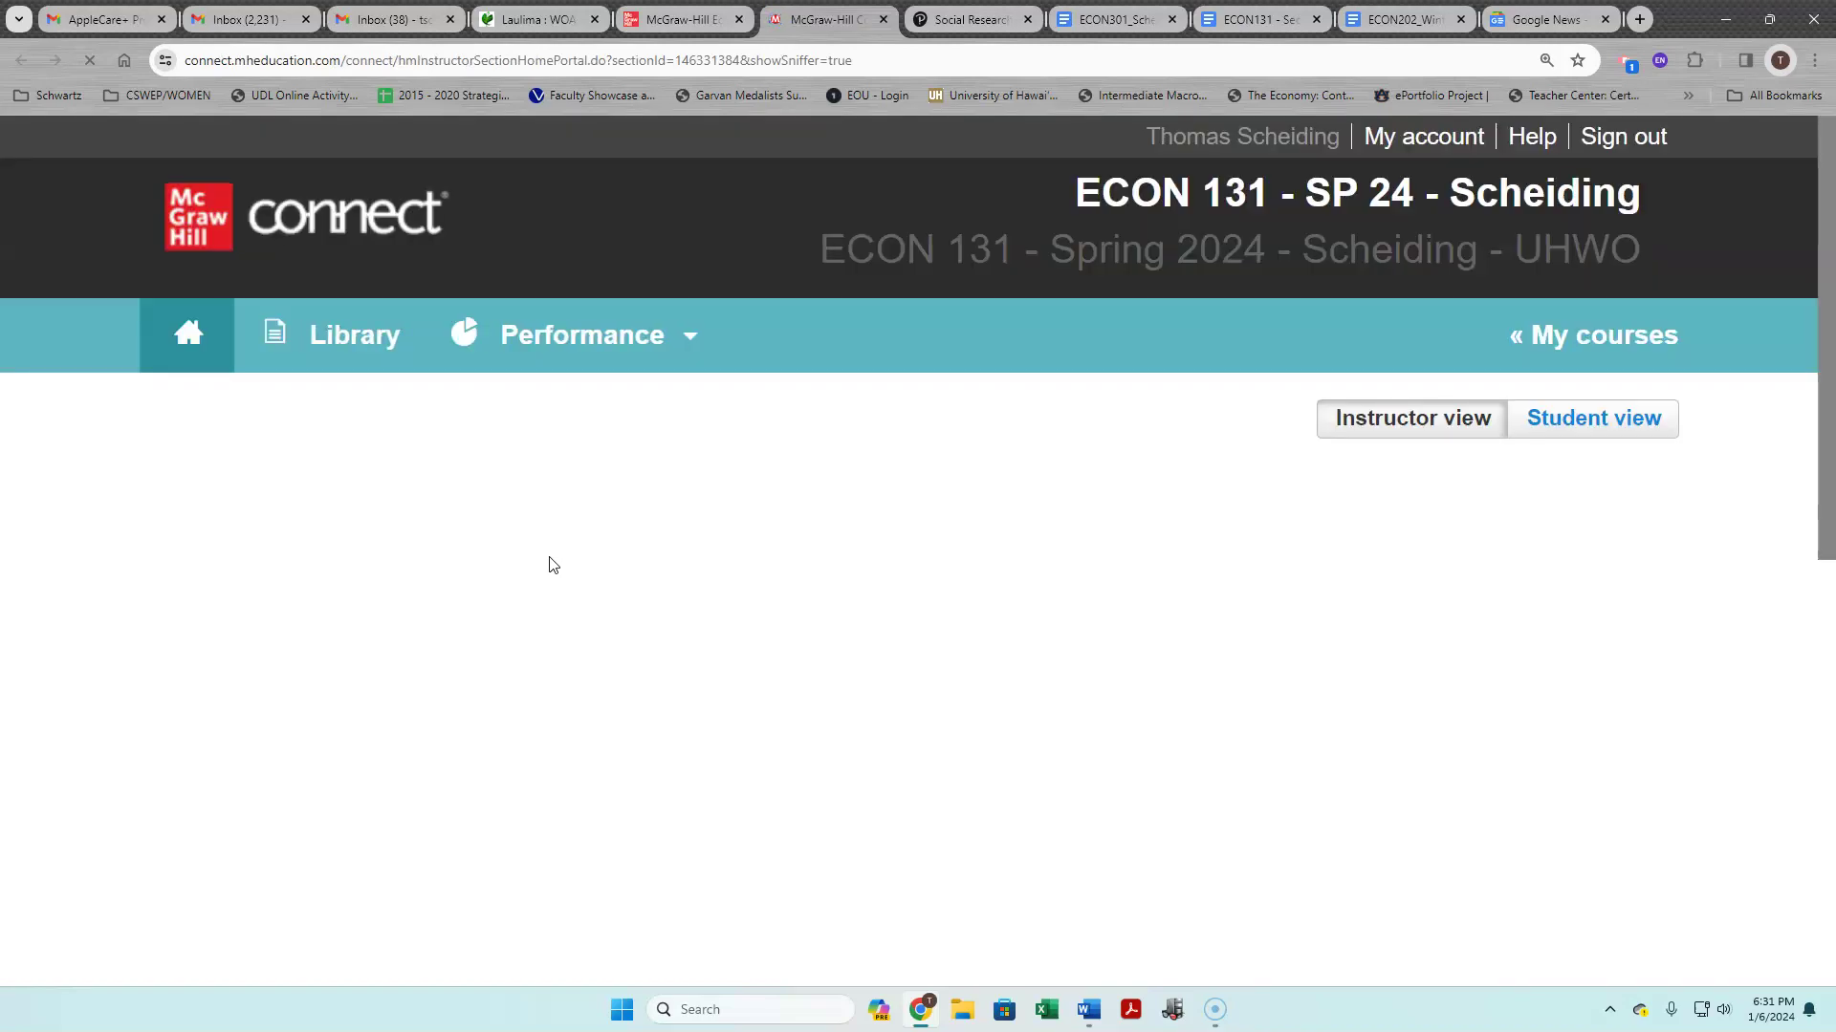
# Let the ECON 131 course home load and scroll through its Chapter 1–2 assignments and back up
pyautogui.click(616, 563)
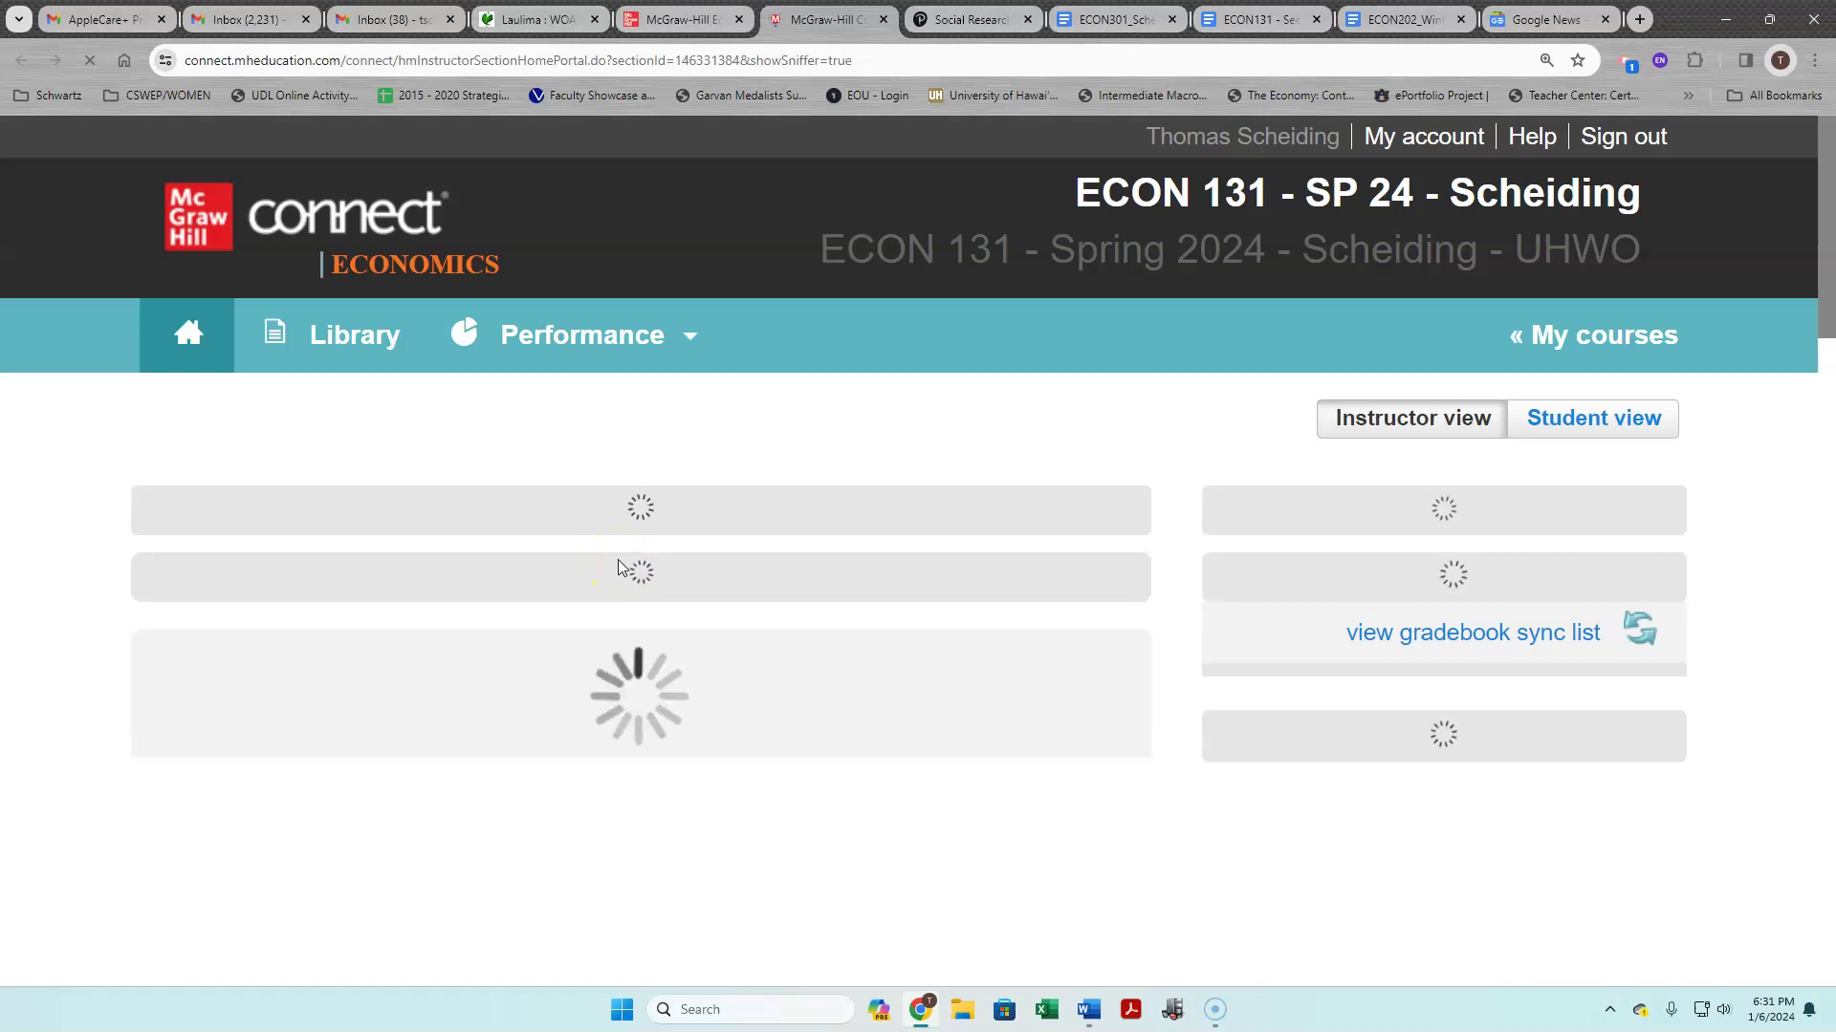
pyautogui.scroll(-3, 620, 567)
pyautogui.scroll(-3, 617, 568)
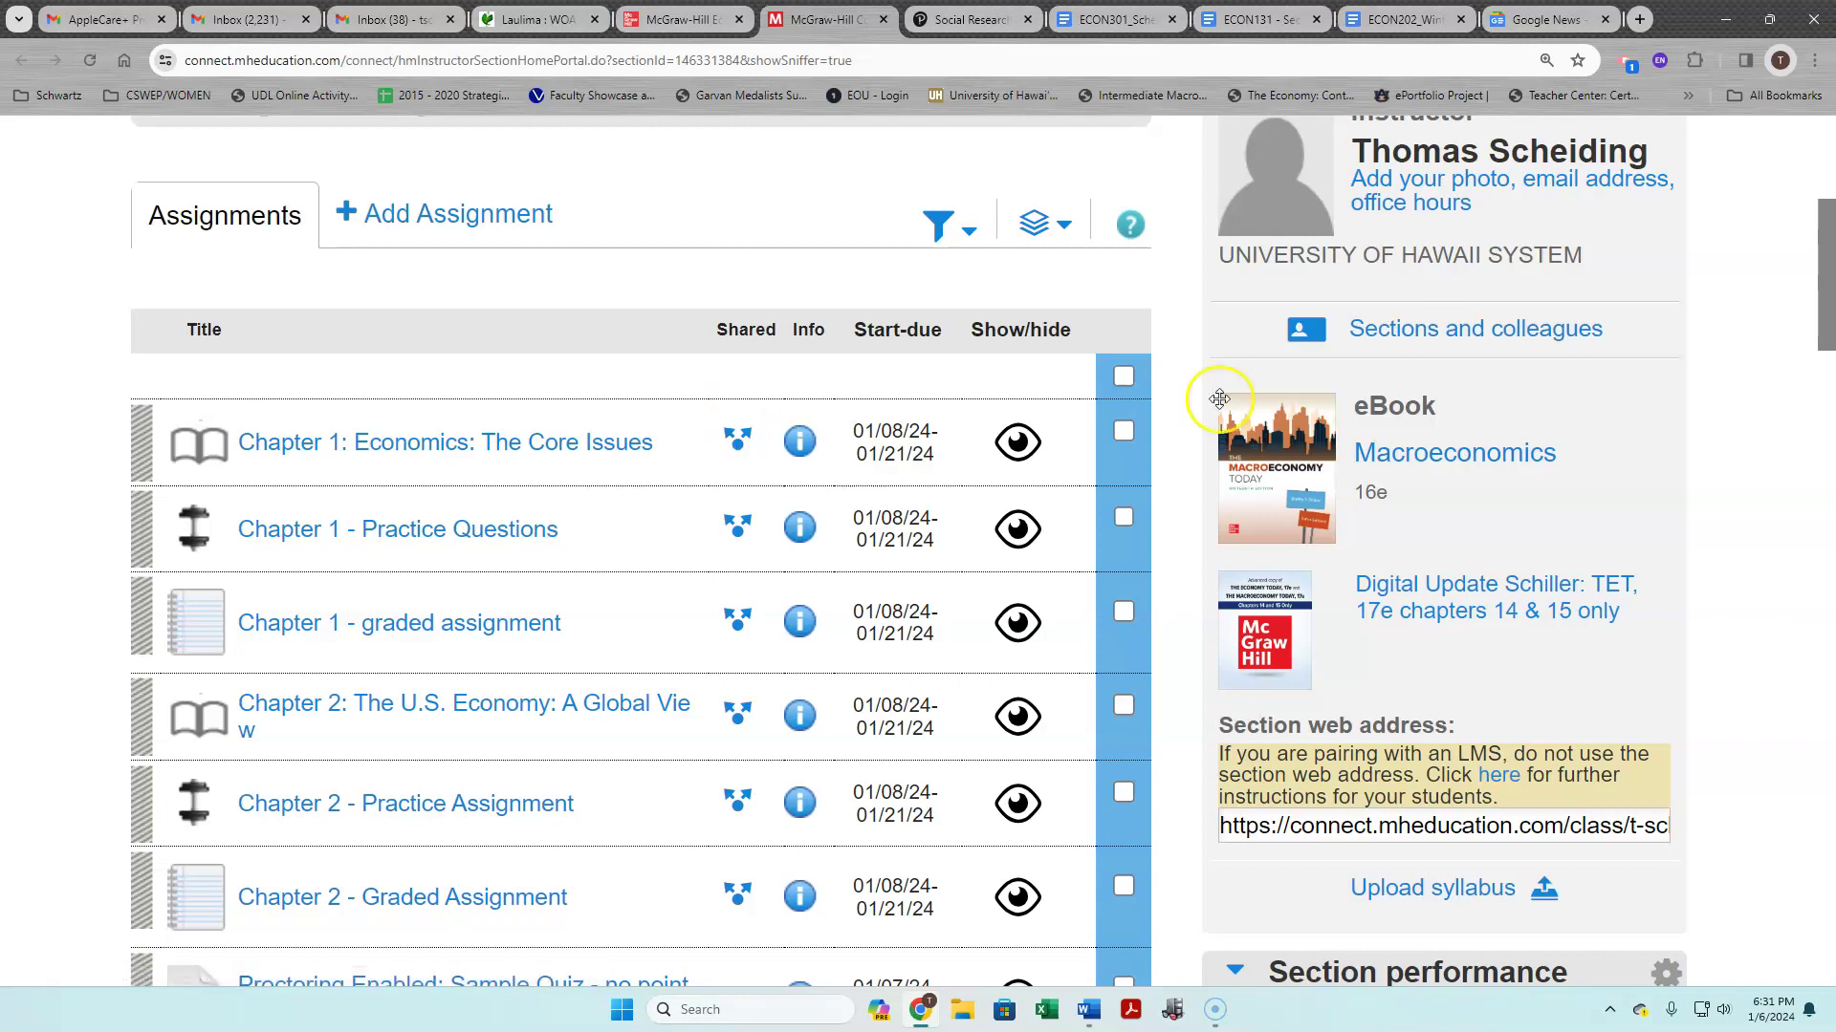
pyautogui.scroll(5, 1149, 454)
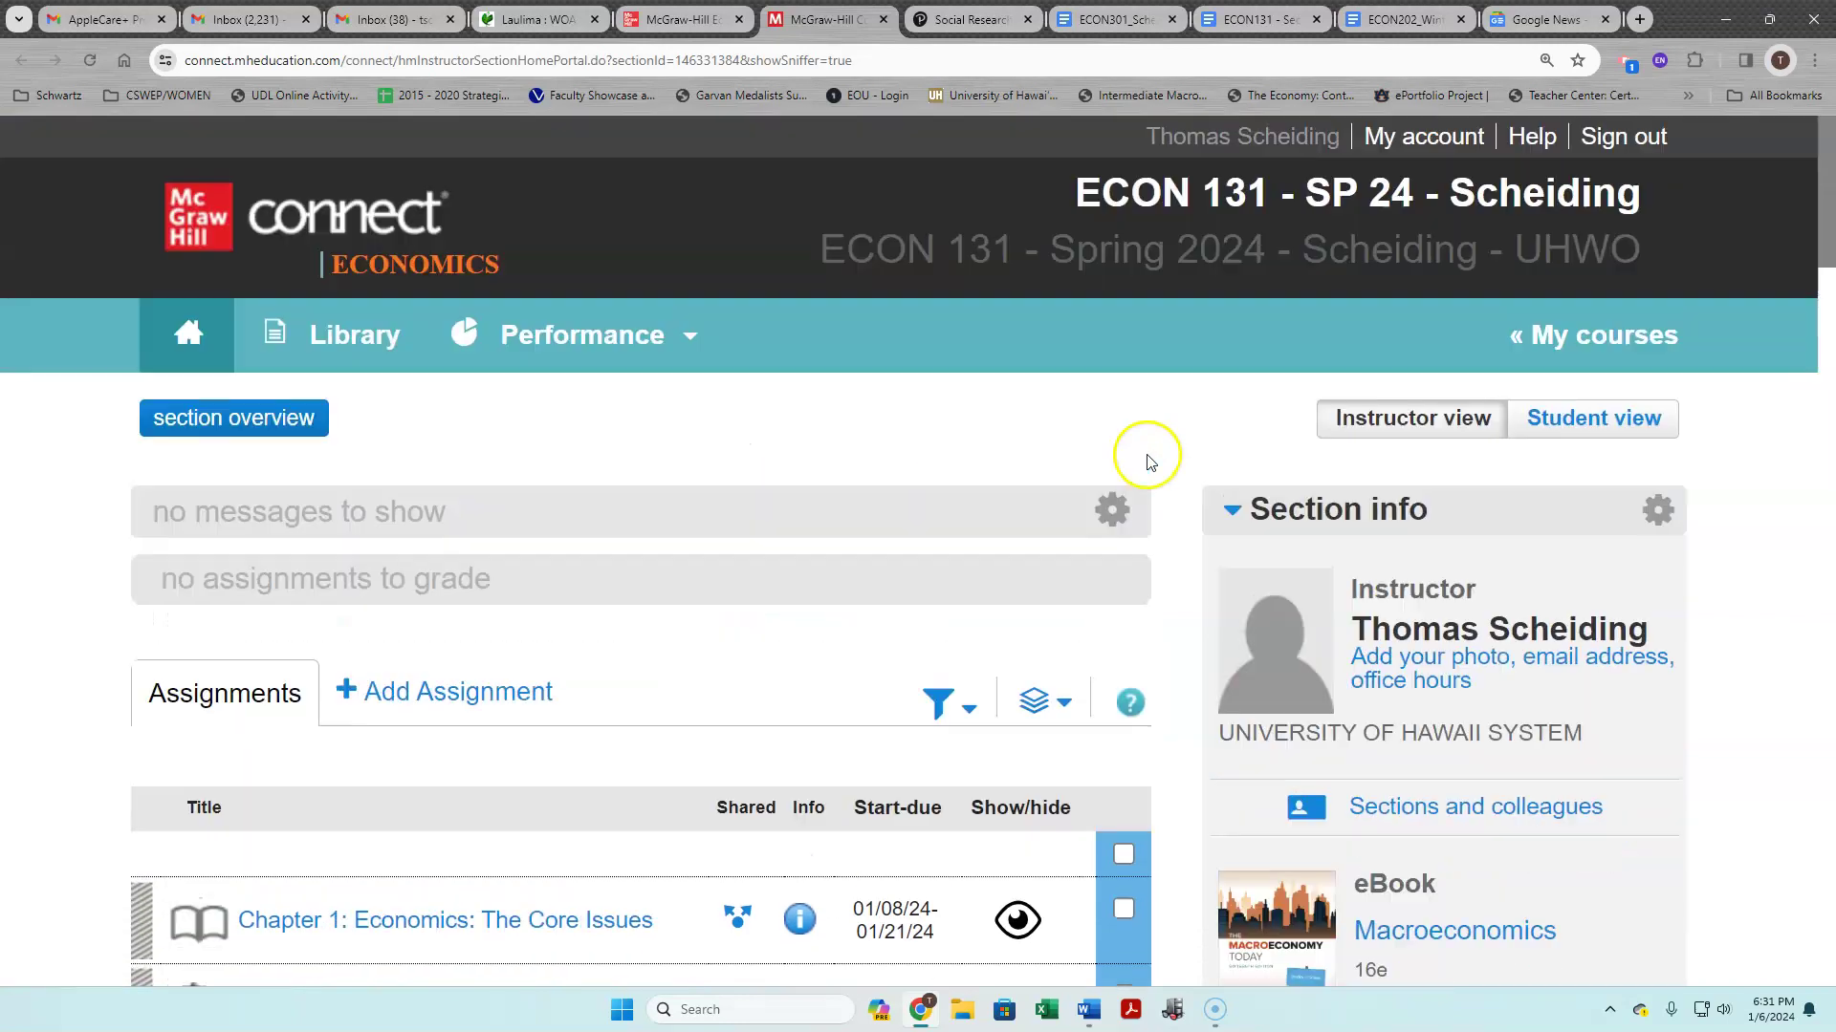
# Preview the course in Student view, scanning the Chapter 1 assignments and Macroeconomics 16e eBook
pyautogui.click(1633, 422)
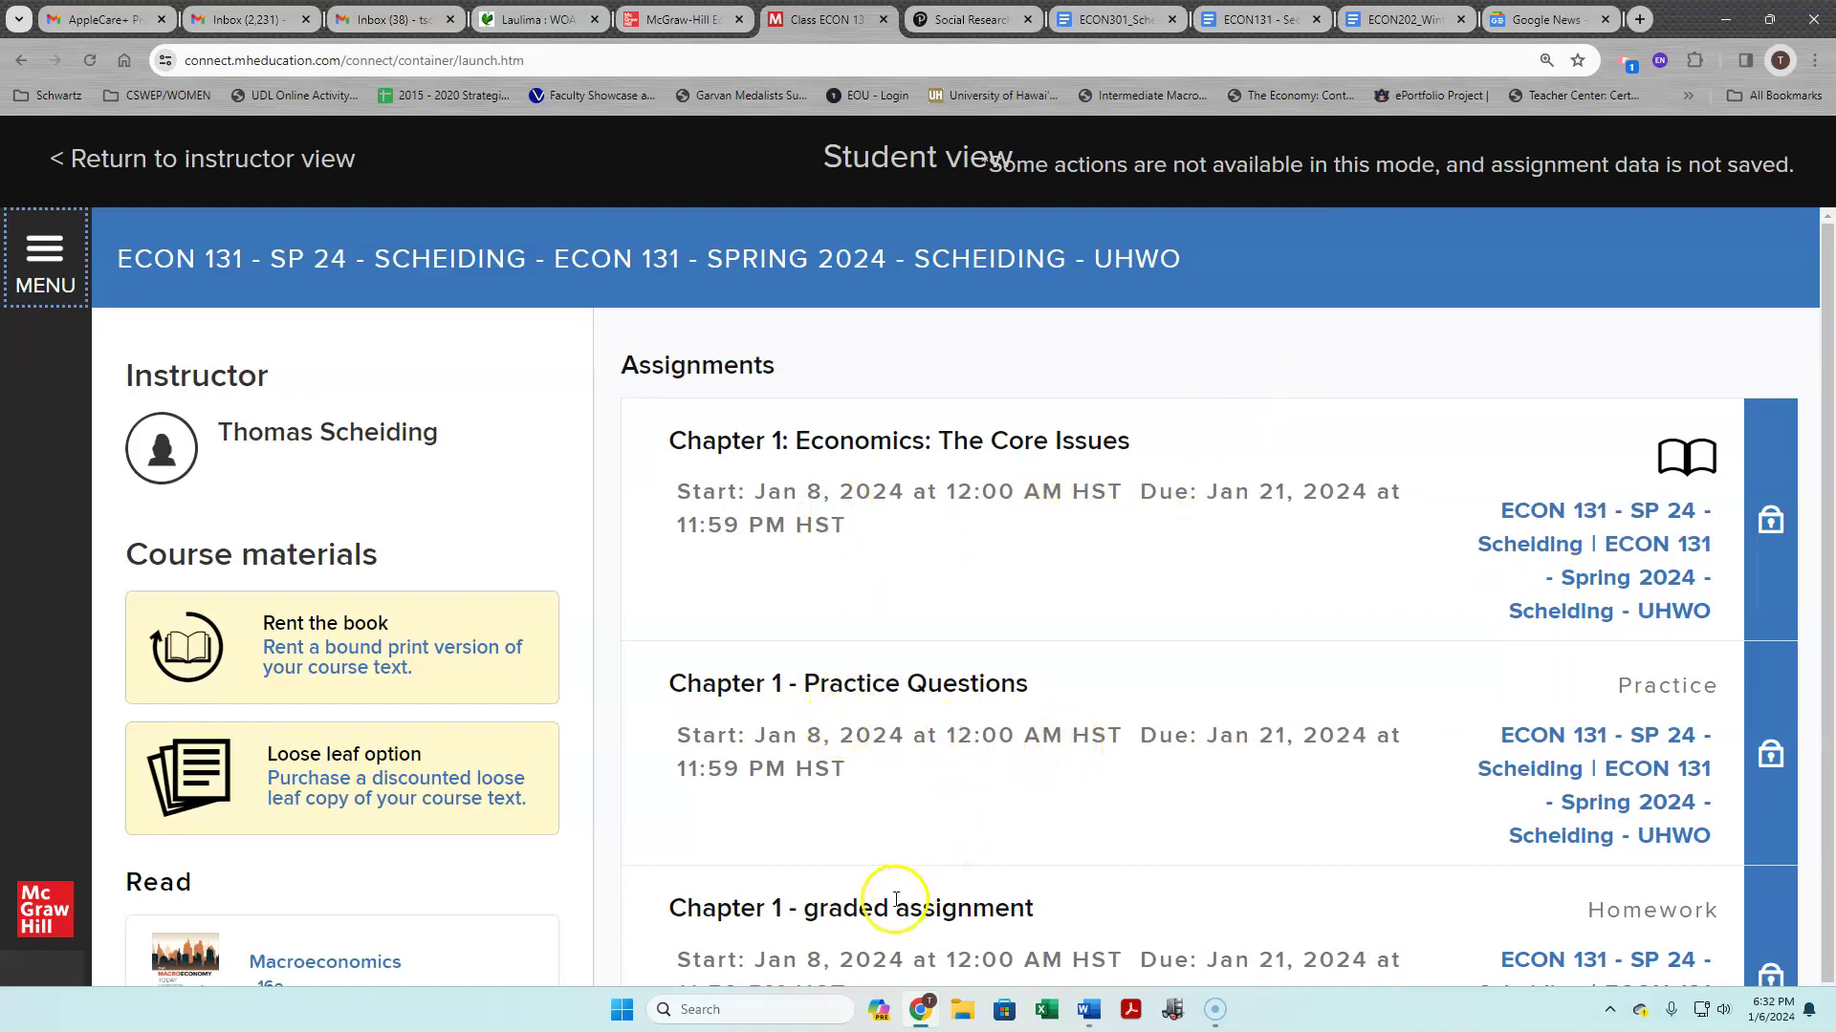
pyautogui.scroll(-2, 586, 668)
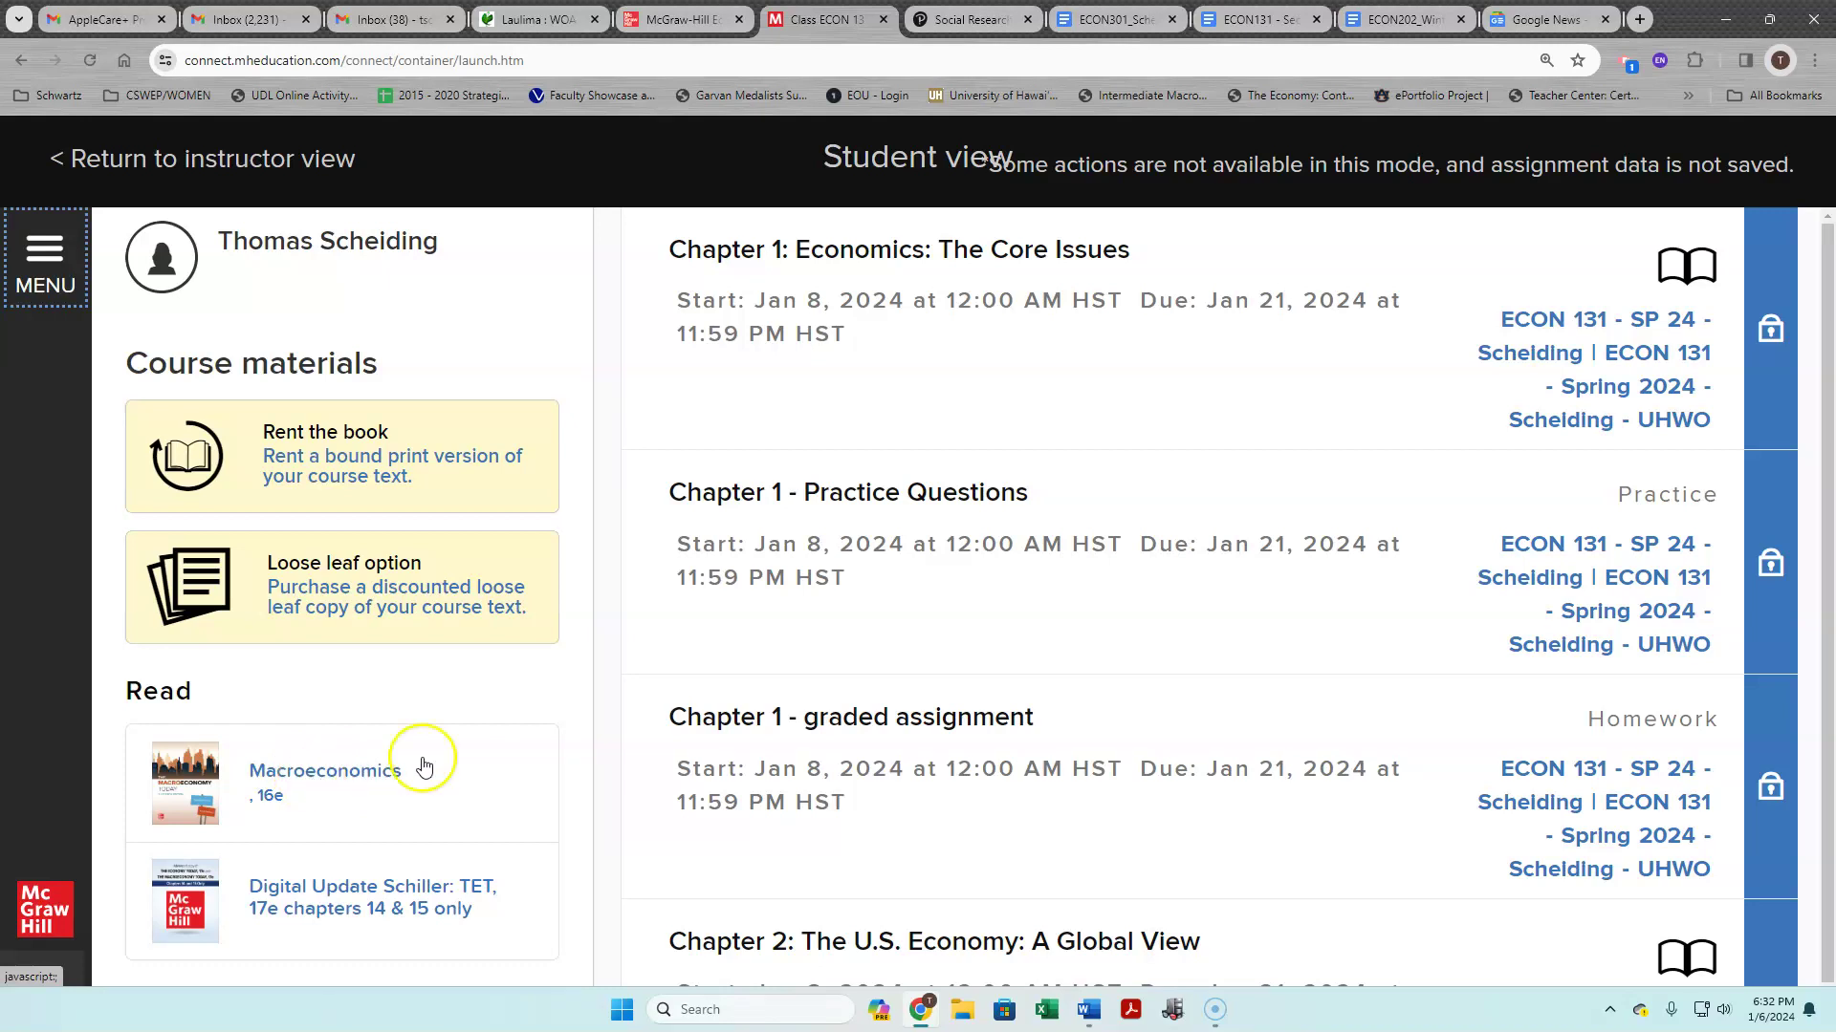
pyautogui.scroll(2, 669, 734)
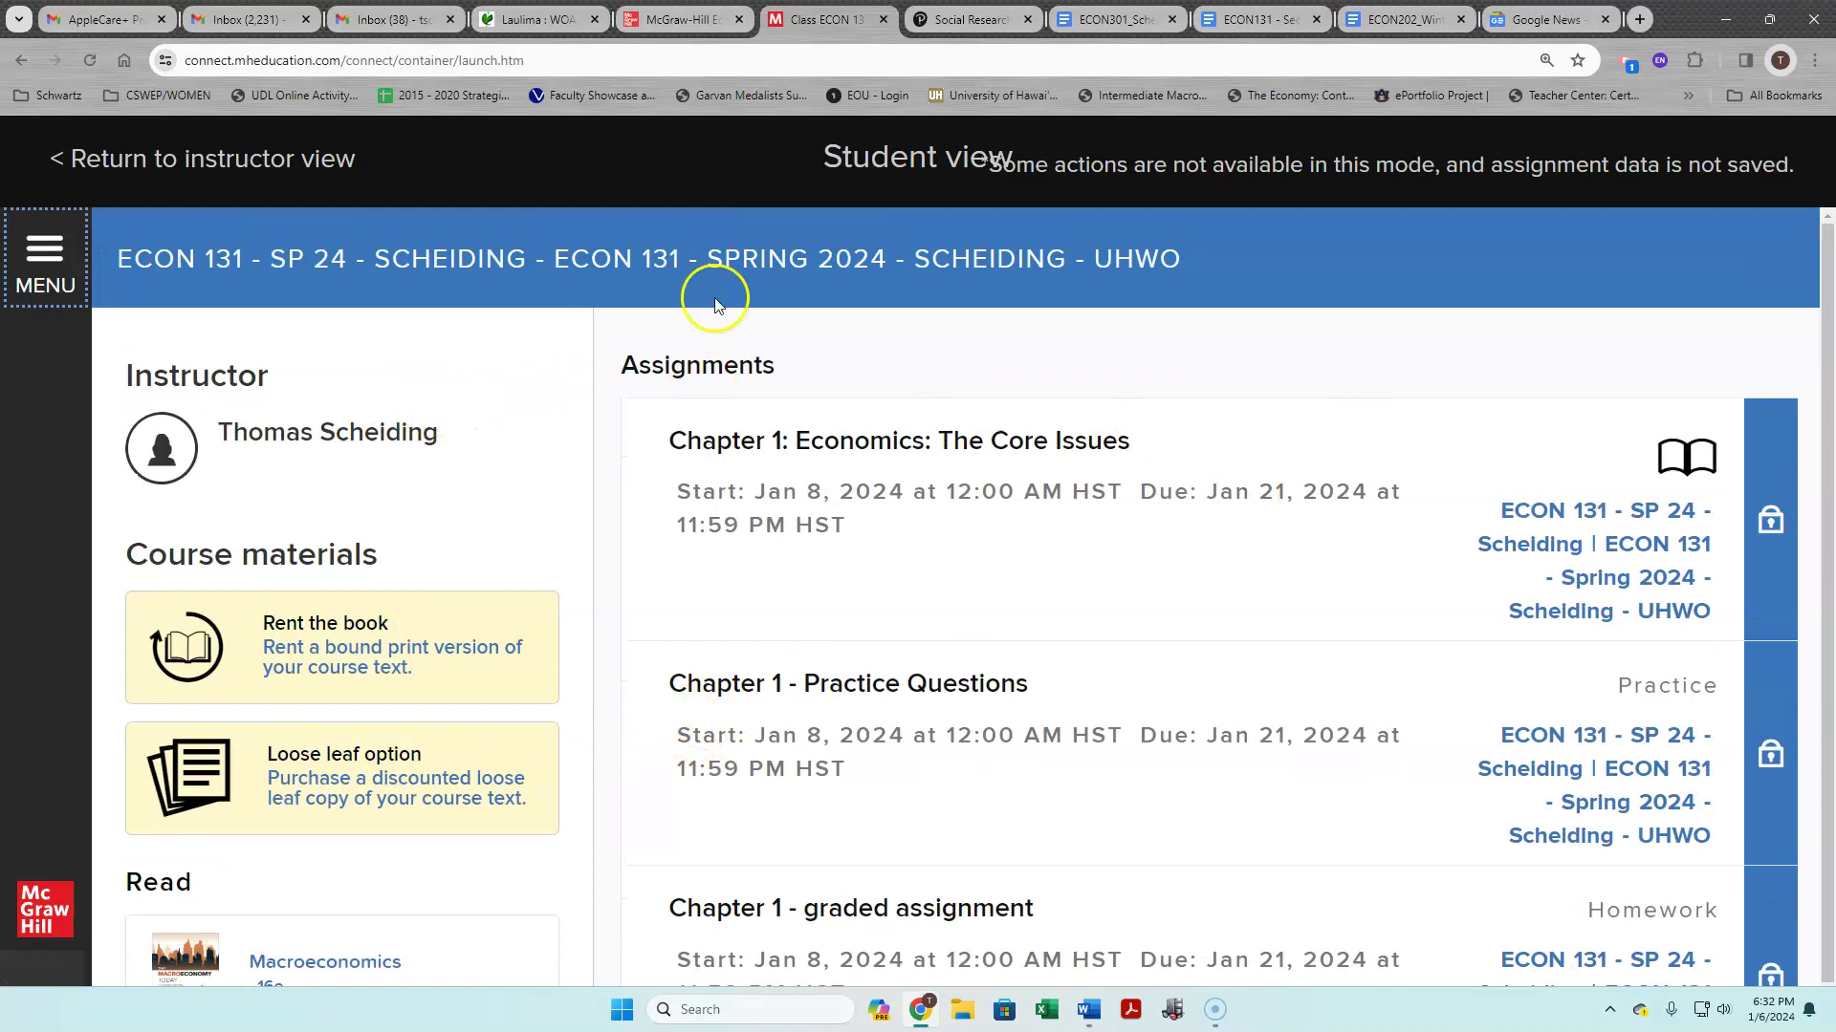
pyautogui.click(158, 167)
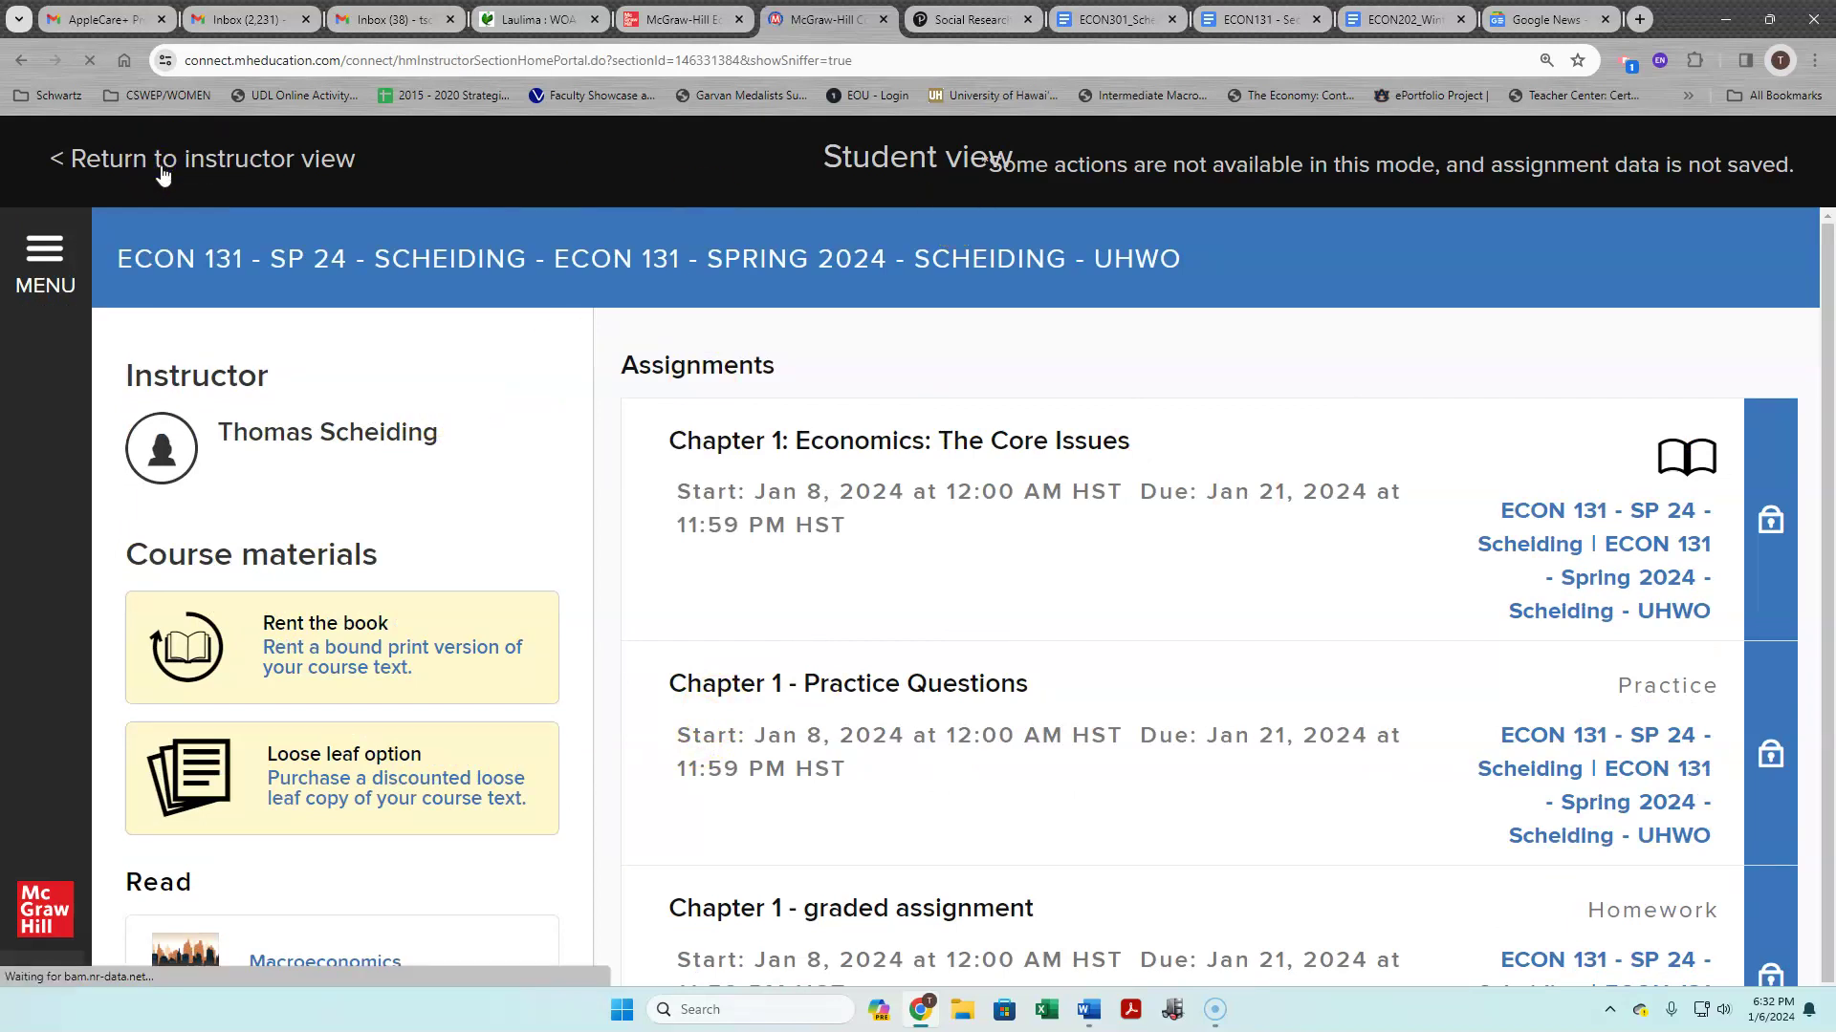
# Back in instructor view, launch the Chapter 1: Economics: The Core Issues reading in the eBook
pyautogui.click(82, 158)
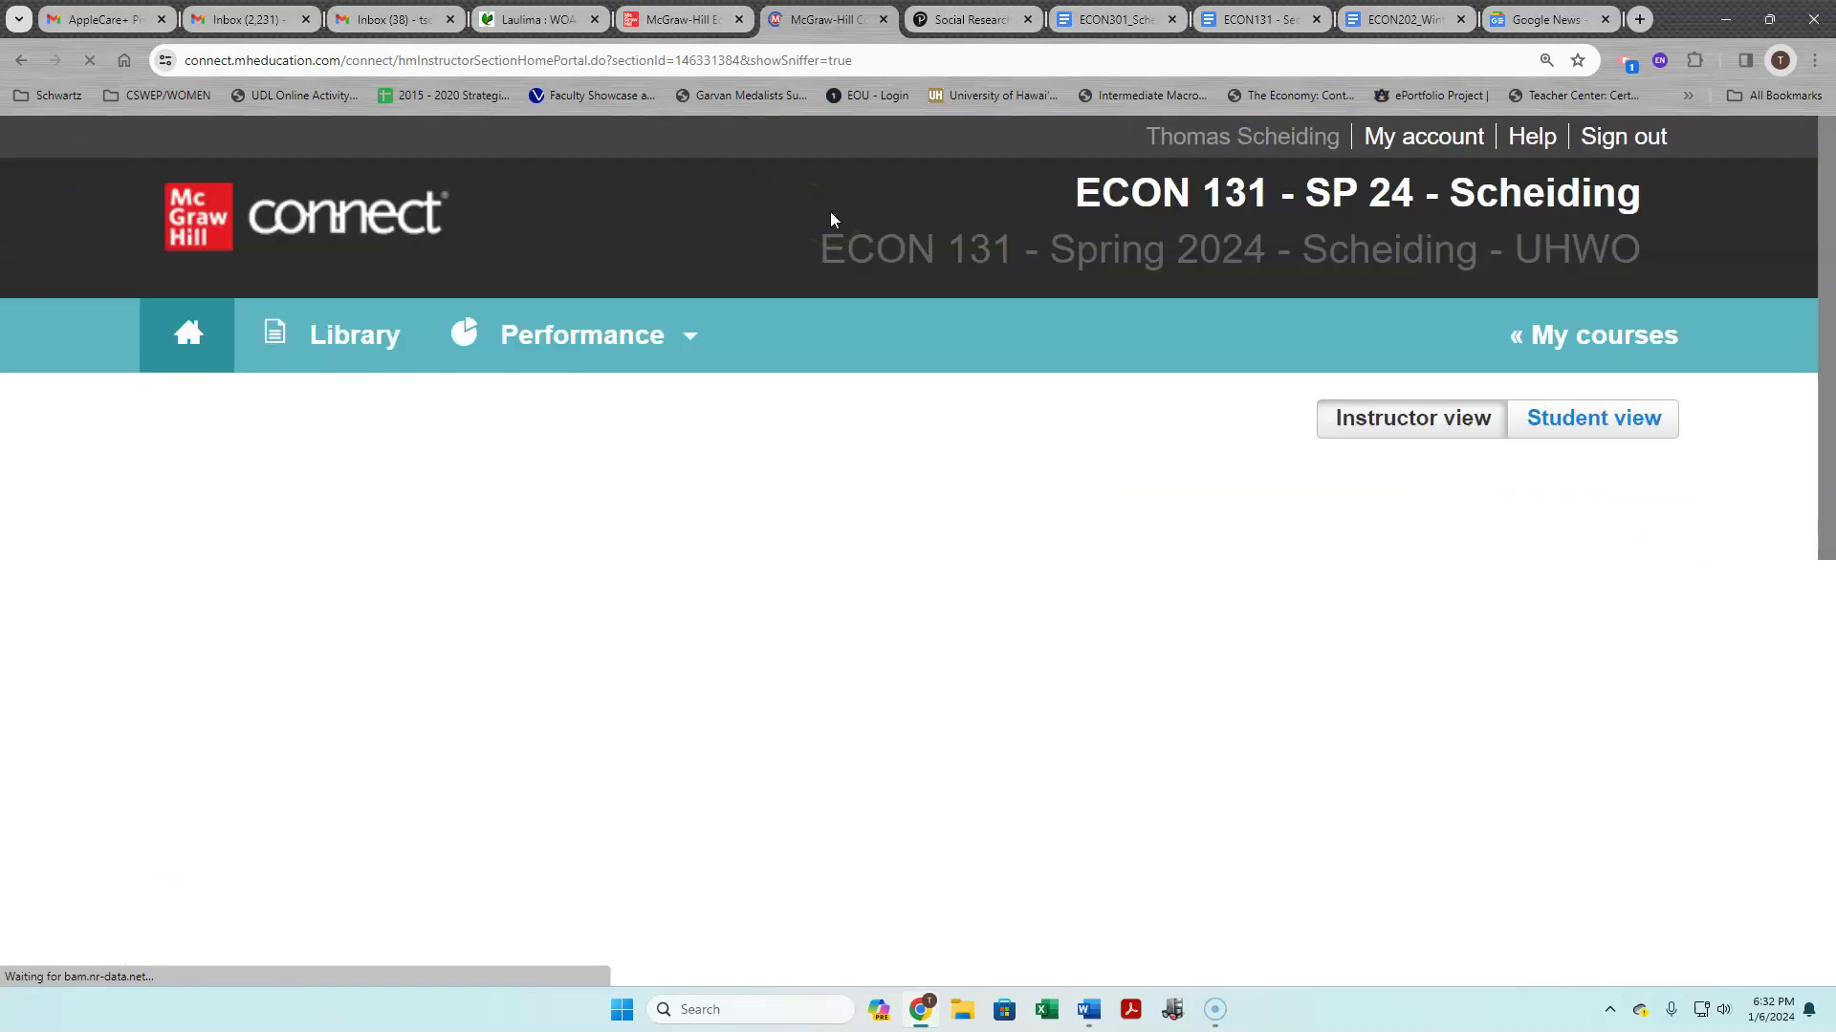
pyautogui.click(1184, 464)
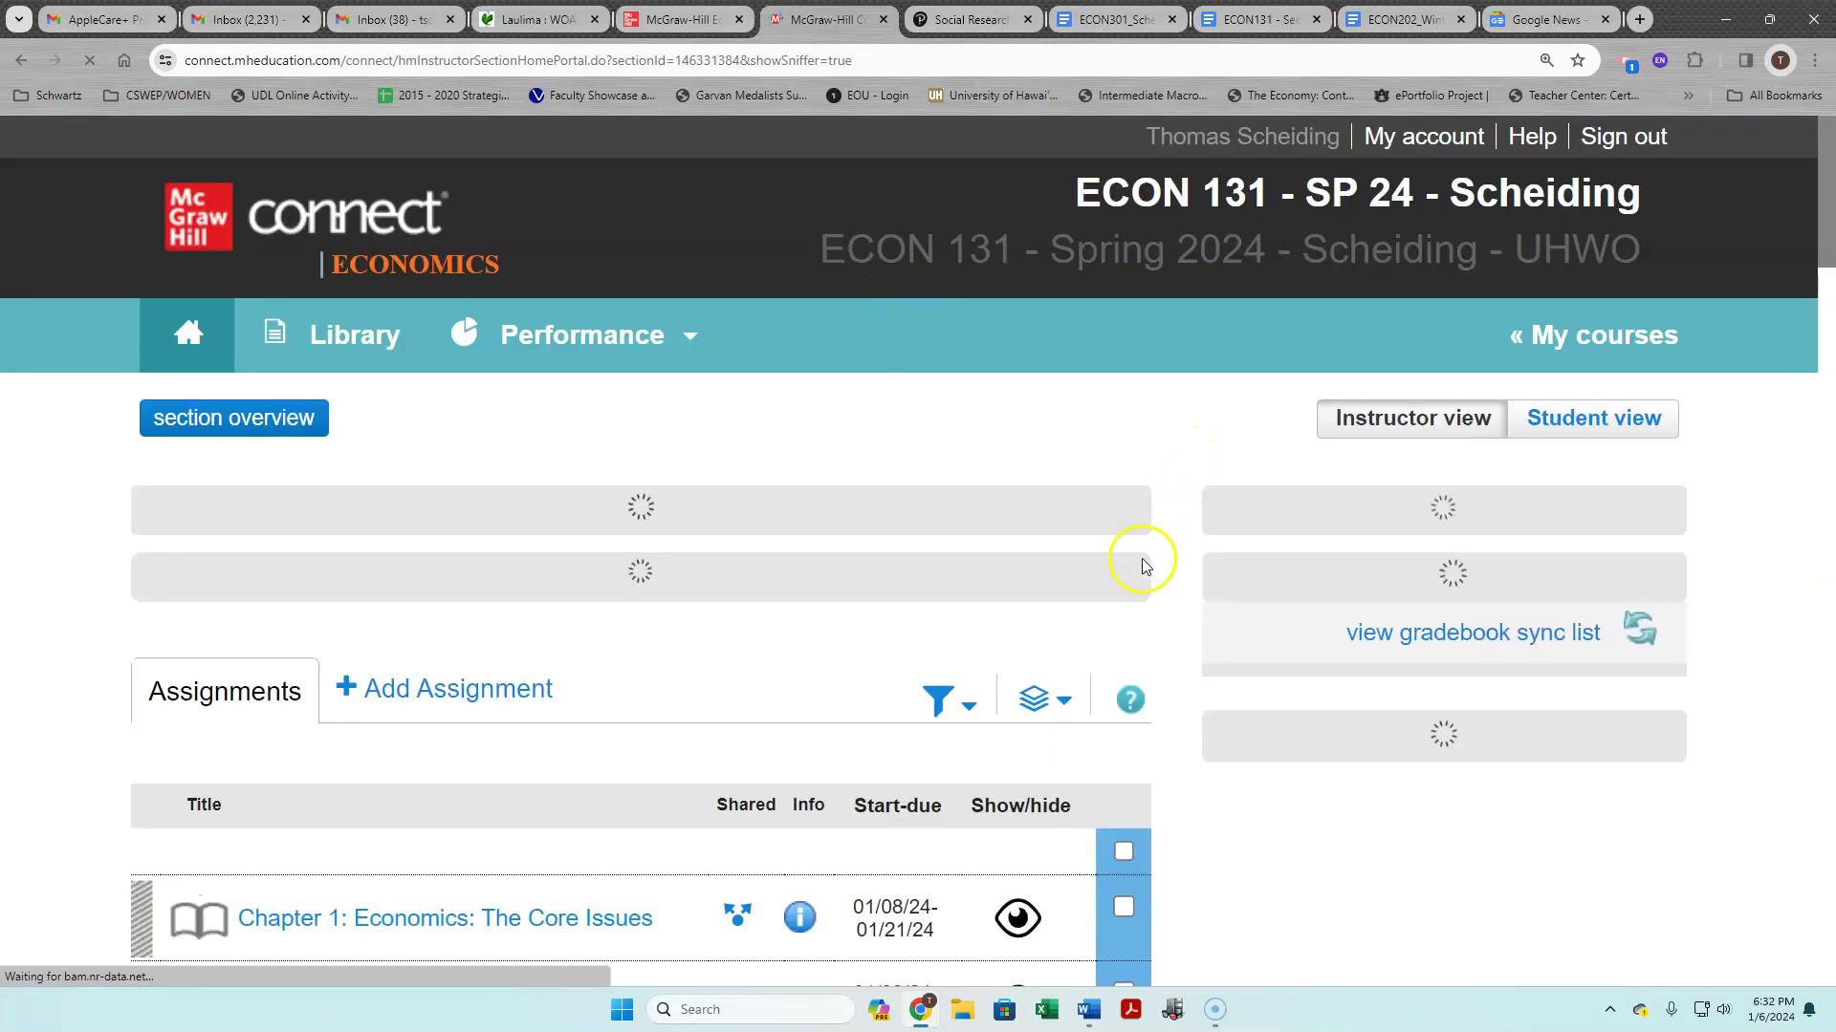
pyautogui.scroll(-4, 1163, 627)
pyautogui.click(492, 539)
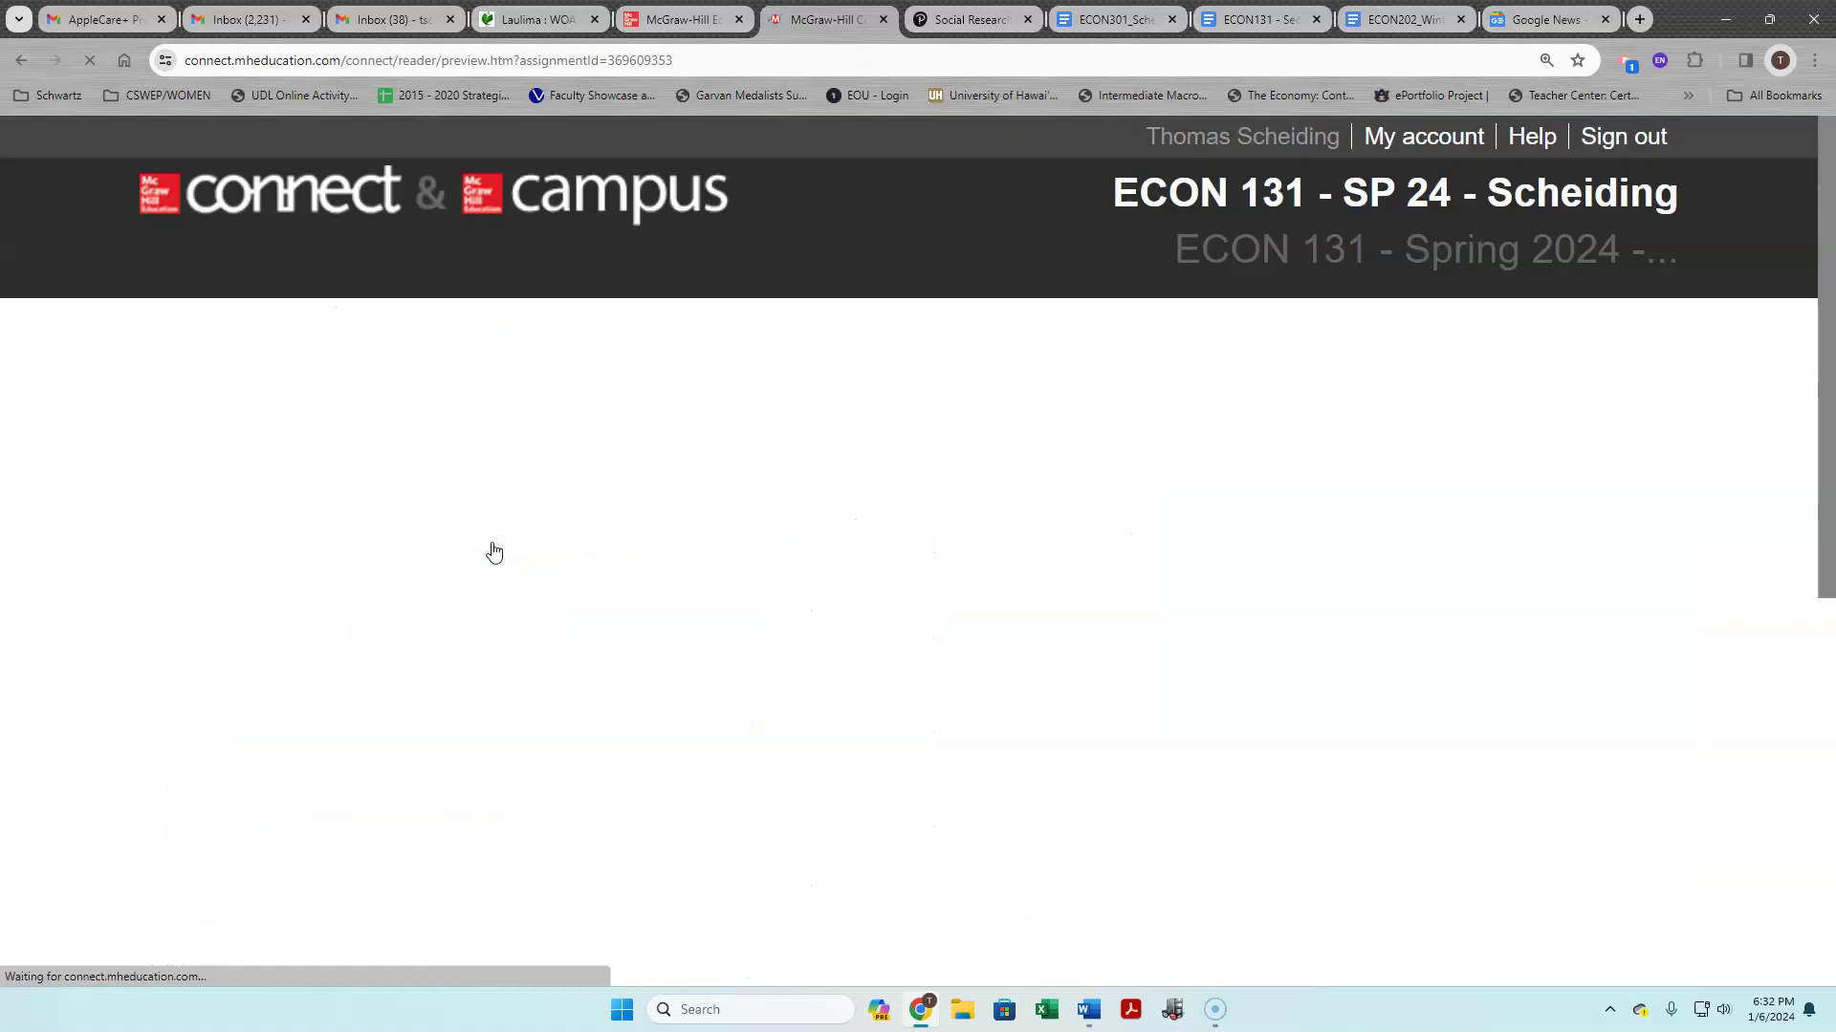
pyautogui.click(483, 550)
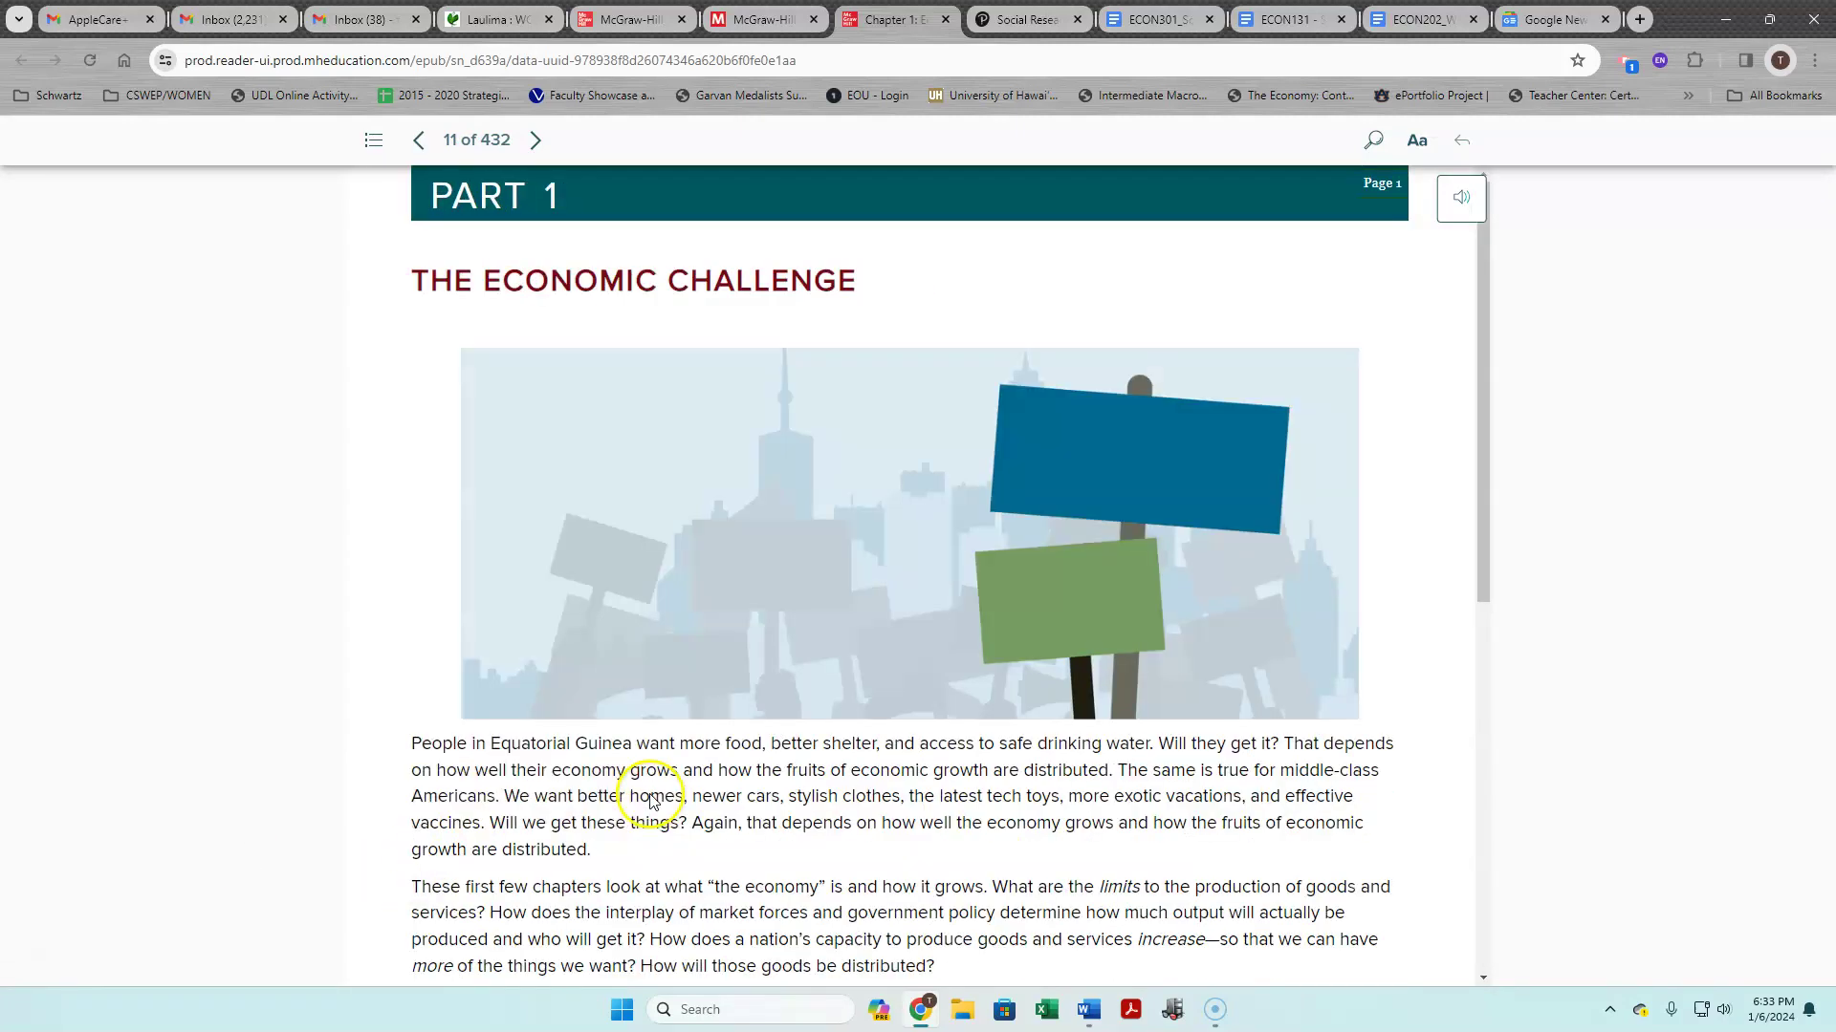
# Select a phrase in the Part 1 opening paragraph, then dismiss the annotation options
pyautogui.moveTo(675, 798); pyautogui.dragTo(949, 803)
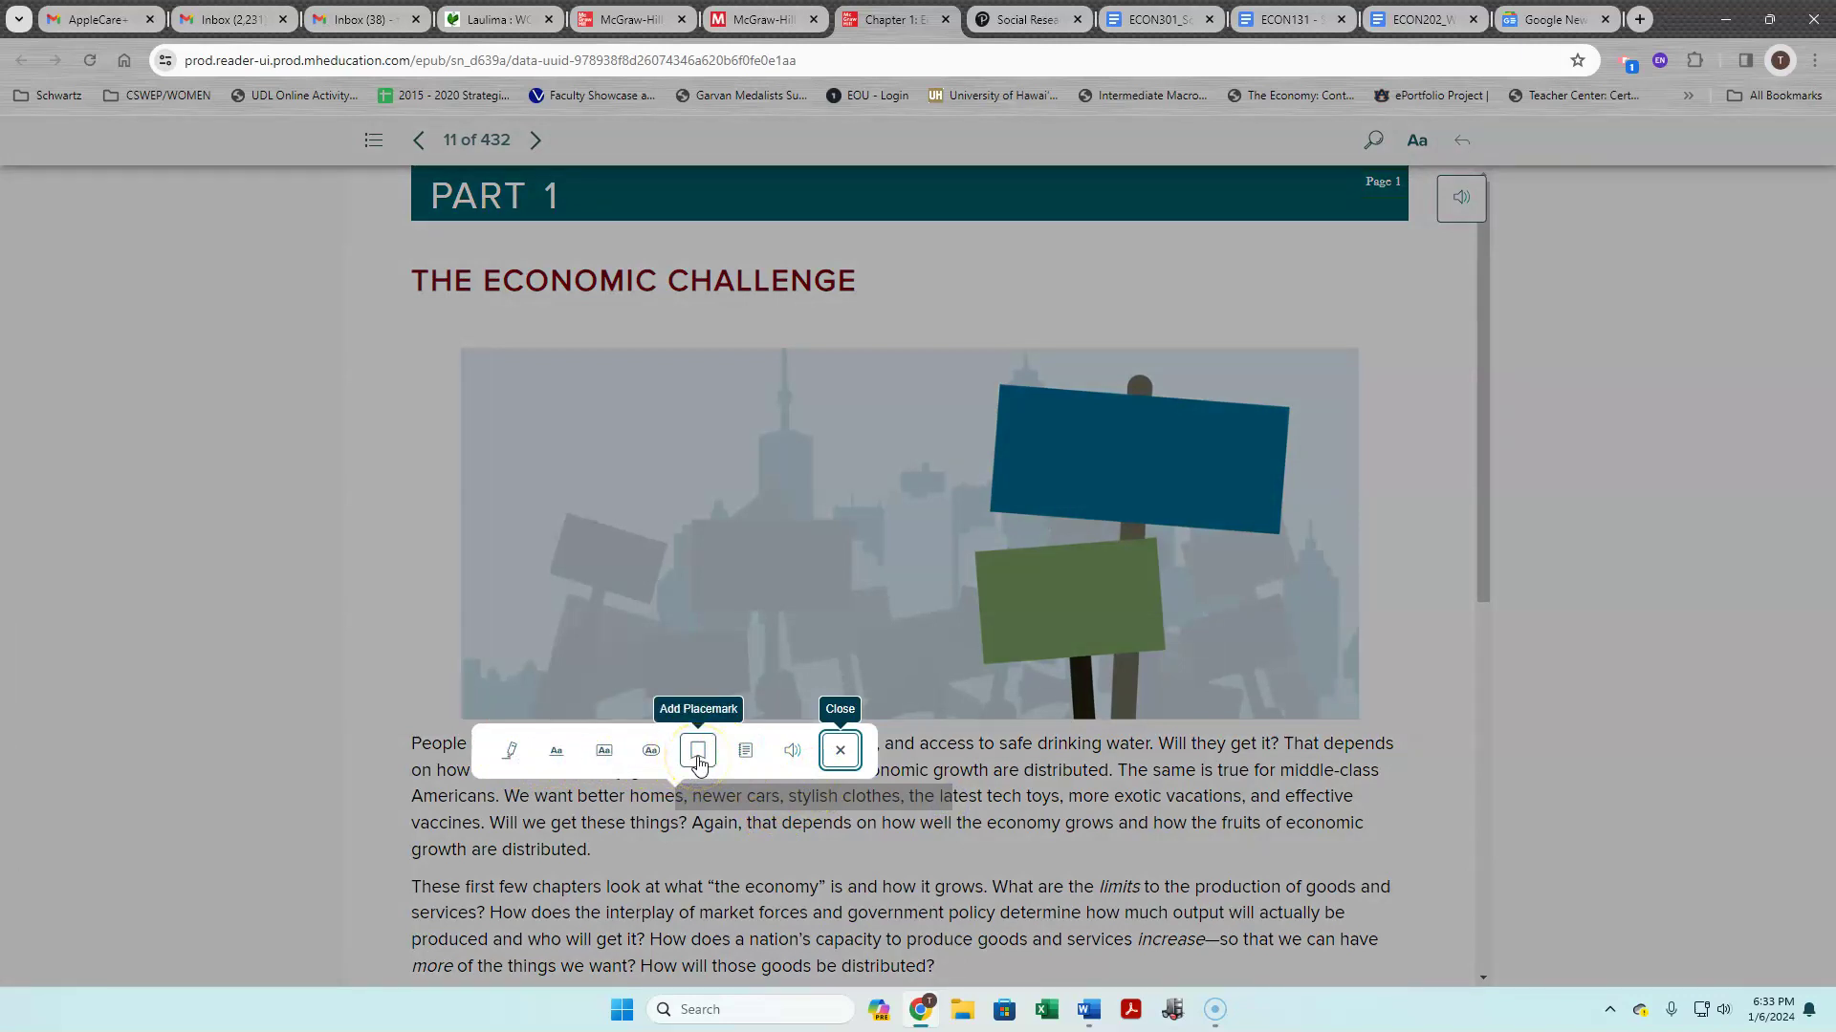
pyautogui.click(745, 755)
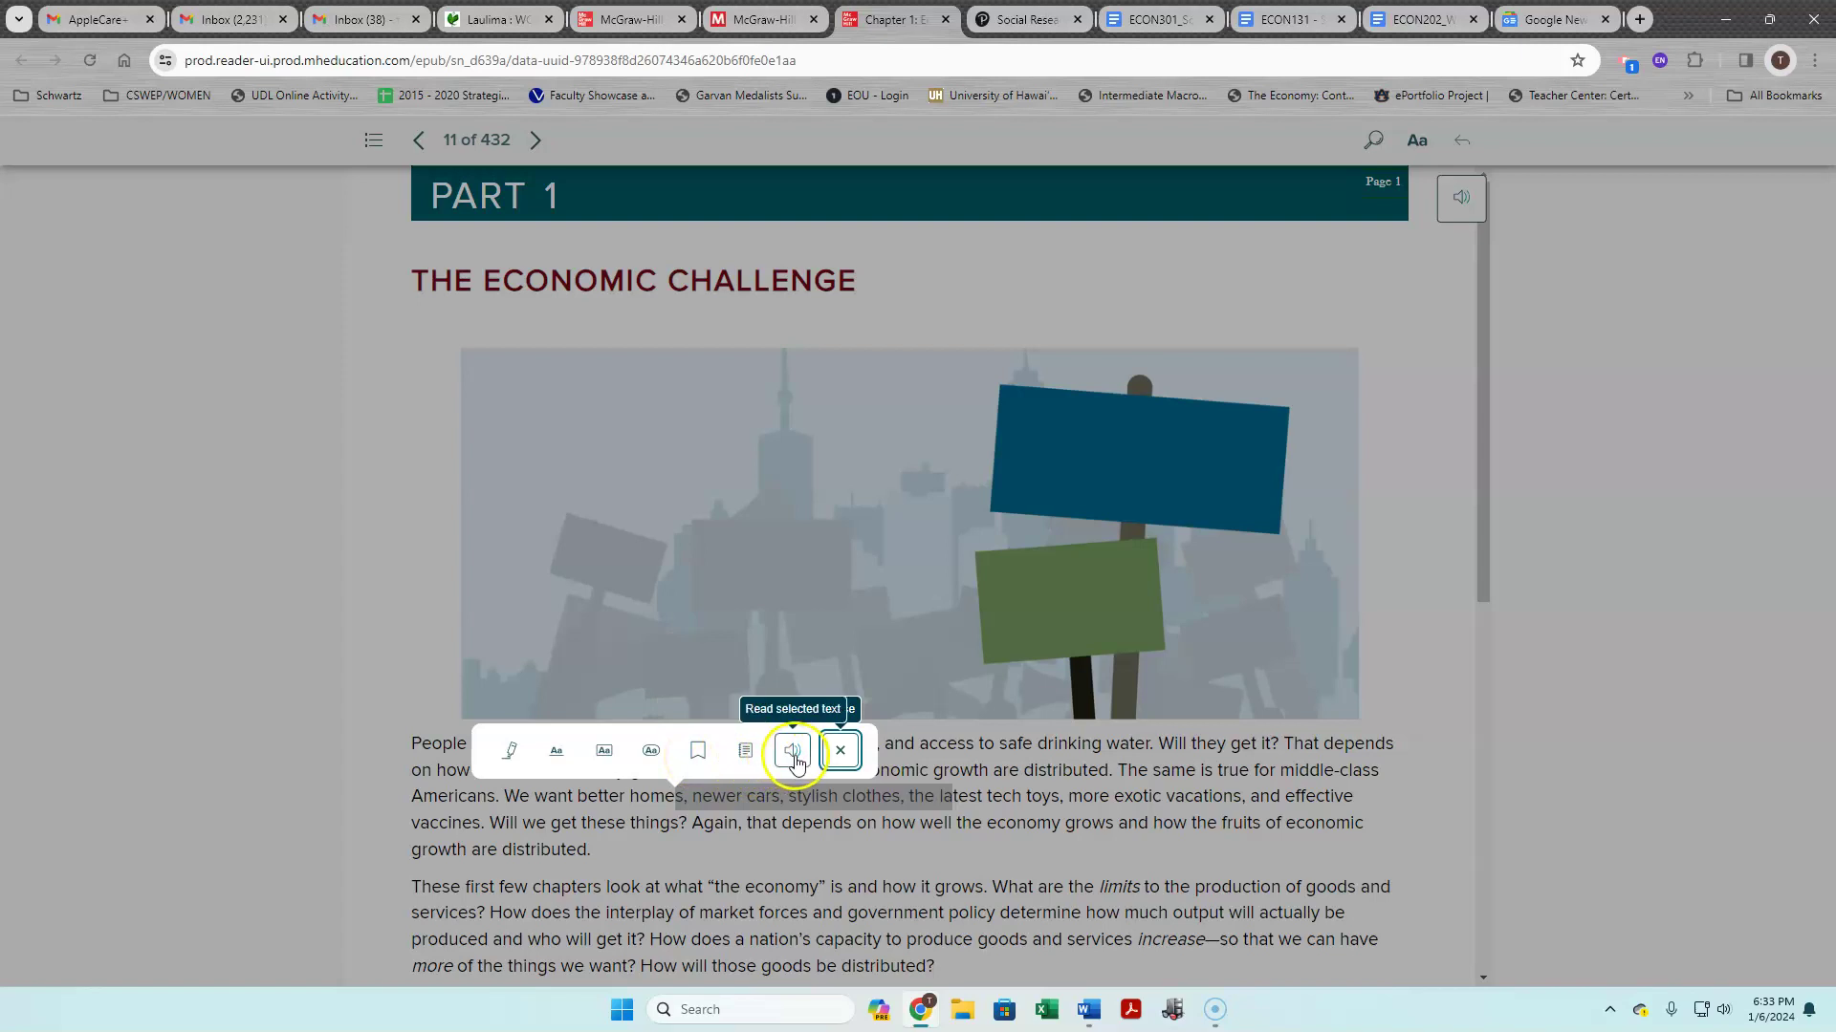
pyautogui.click(839, 750)
pyautogui.scroll(-8, 1062, 807)
pyautogui.scroll(8, 1068, 811)
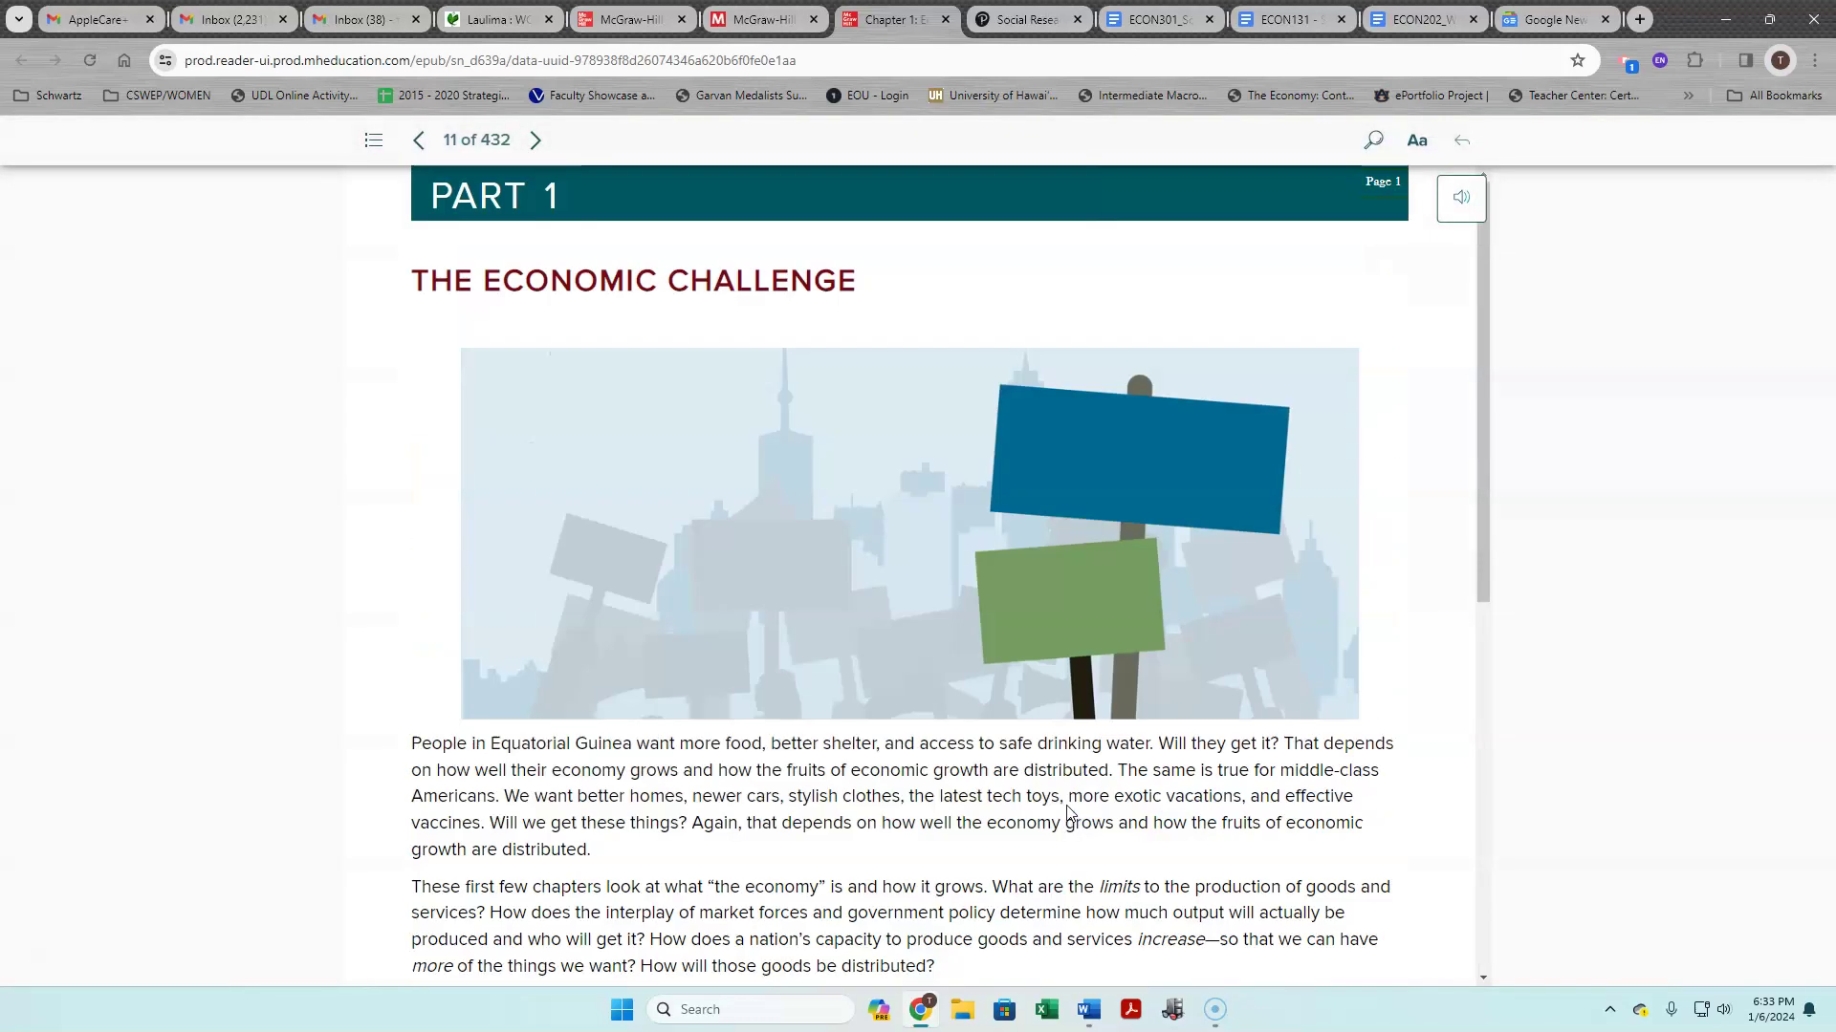
pyautogui.scroll(-1, 1068, 805)
pyautogui.scroll(1, 1068, 806)
pyautogui.scroll(-1, 1068, 805)
pyautogui.scroll(-8, 1068, 805)
pyautogui.scroll(8, 1068, 806)
# Page ahead through the Chapter 1 opener to The Economy Is Us section
pyautogui.click(534, 142)
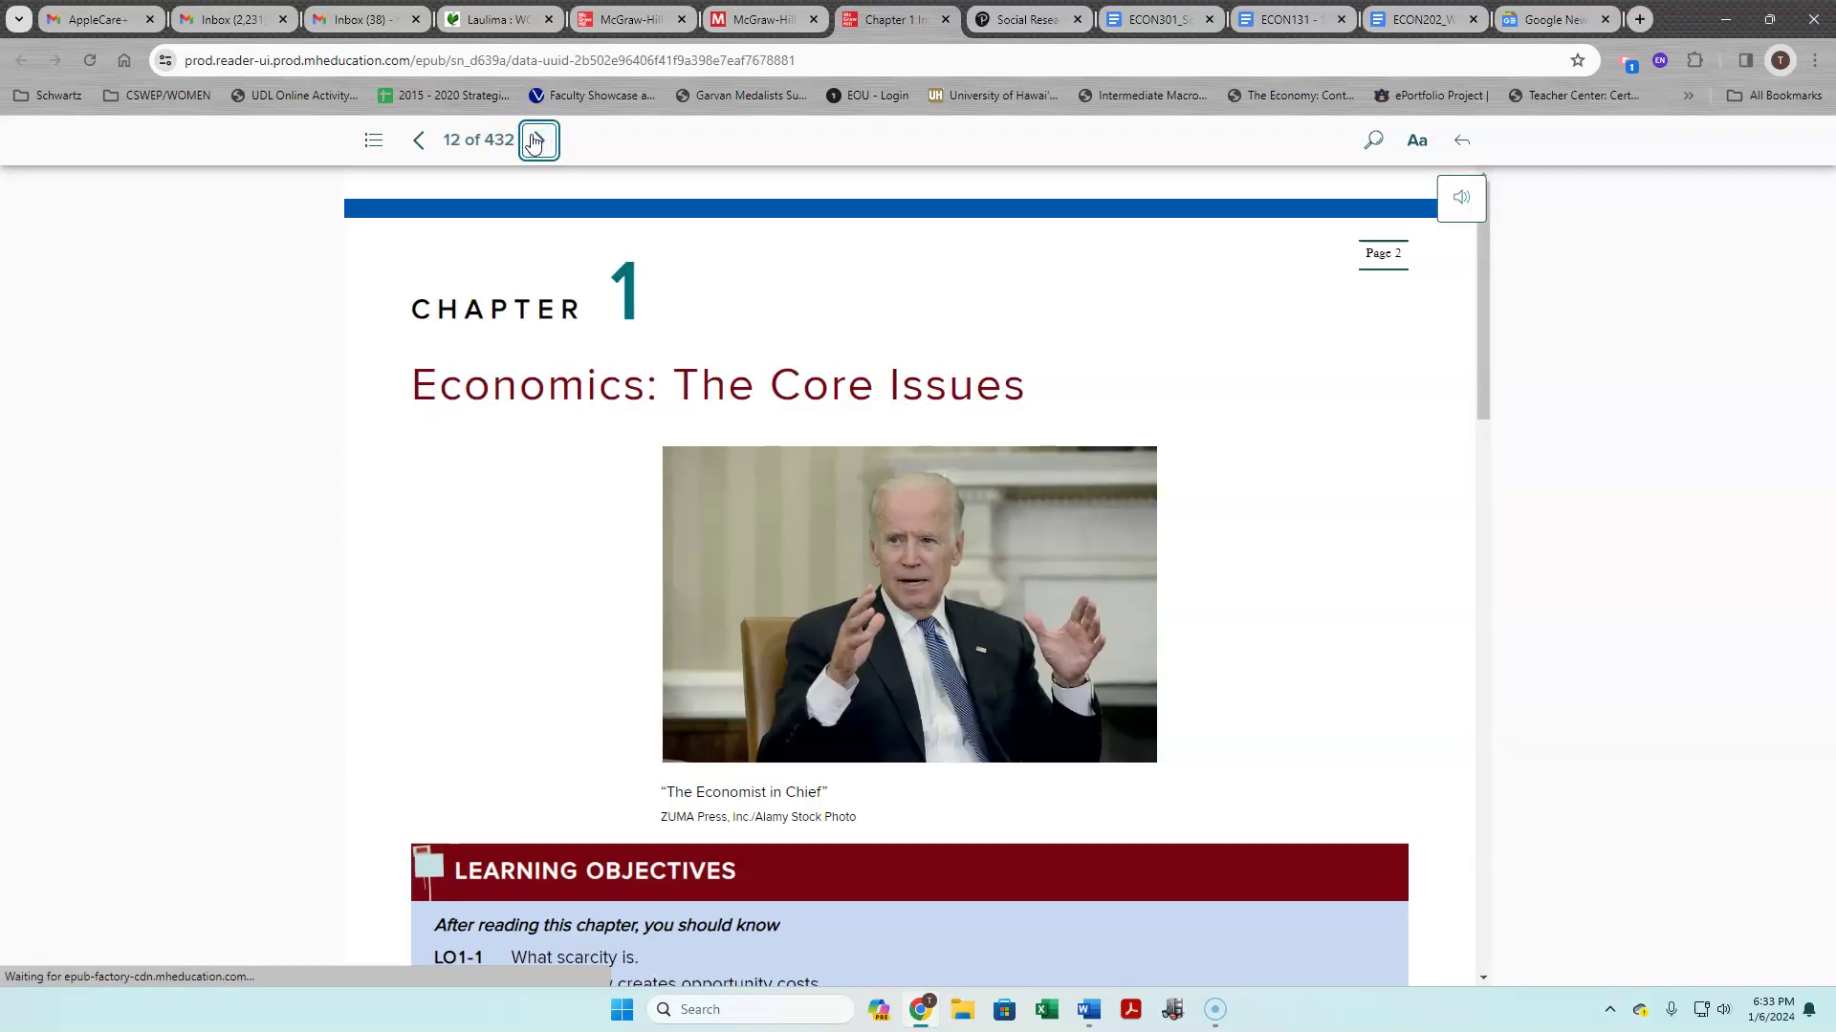
pyautogui.scroll(-5, 759, 383)
pyautogui.scroll(-15, 759, 383)
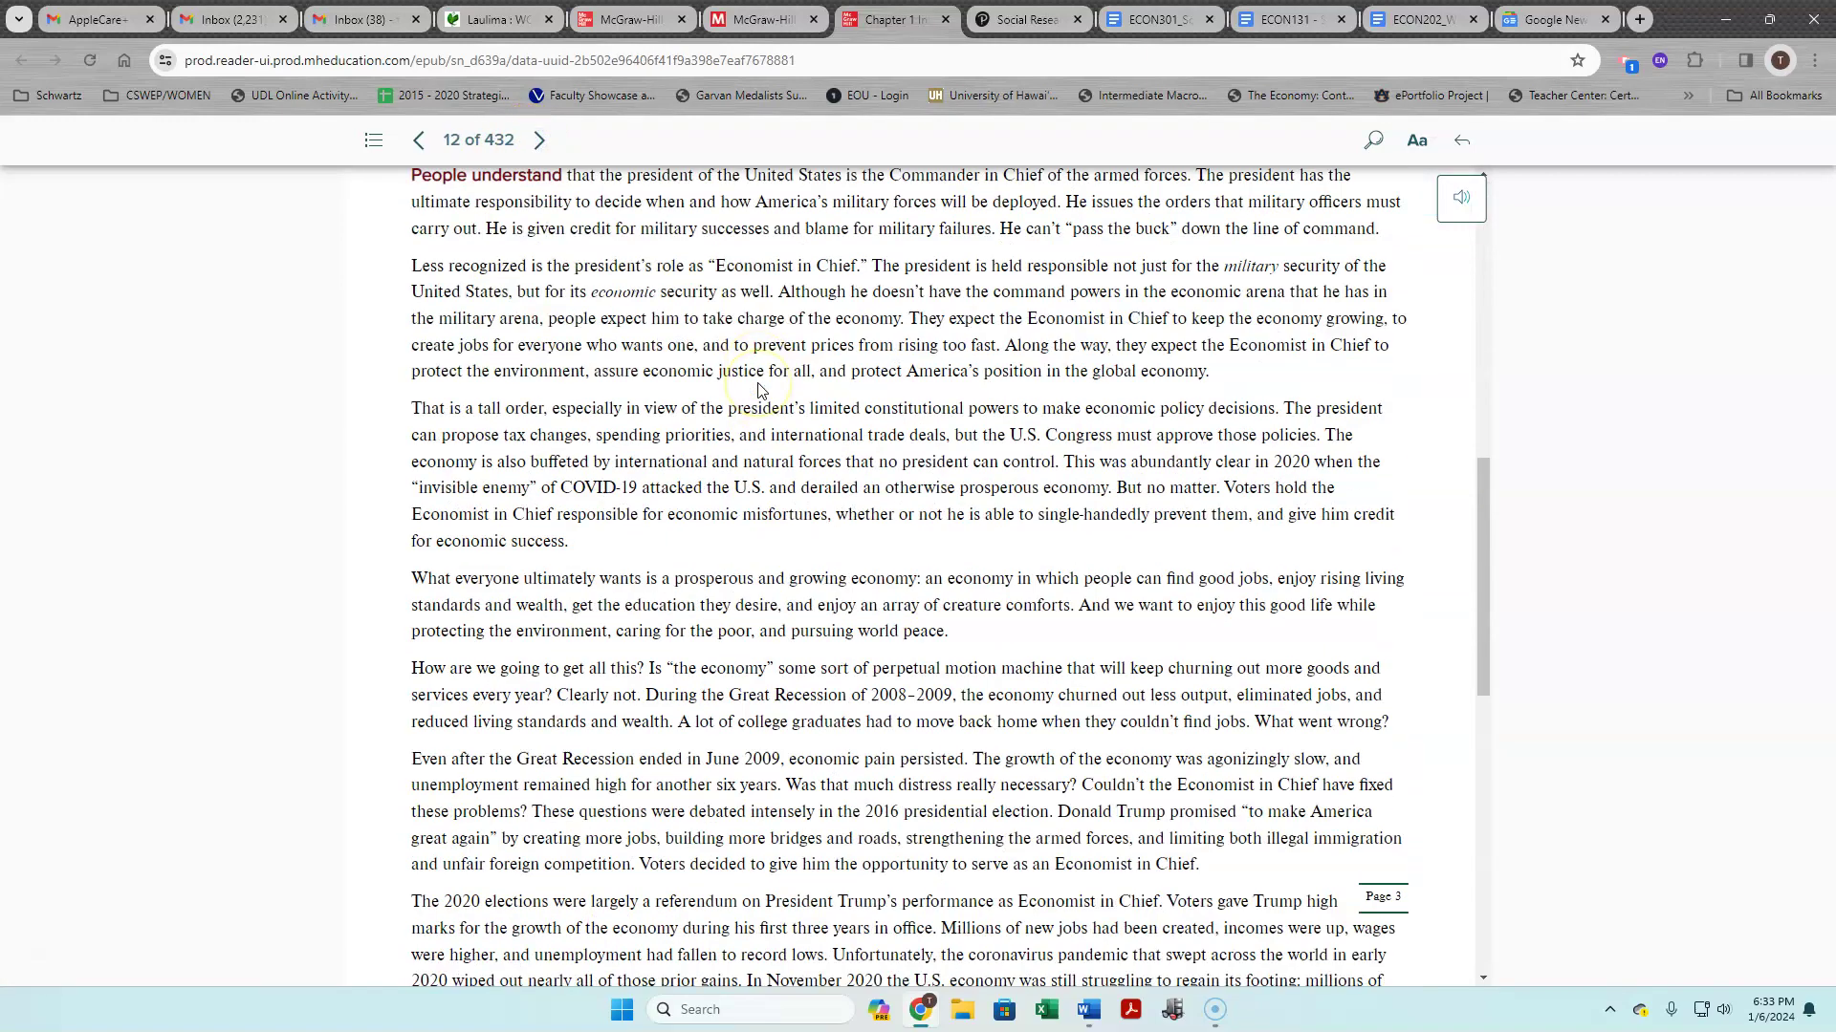
pyautogui.scroll(20, 760, 383)
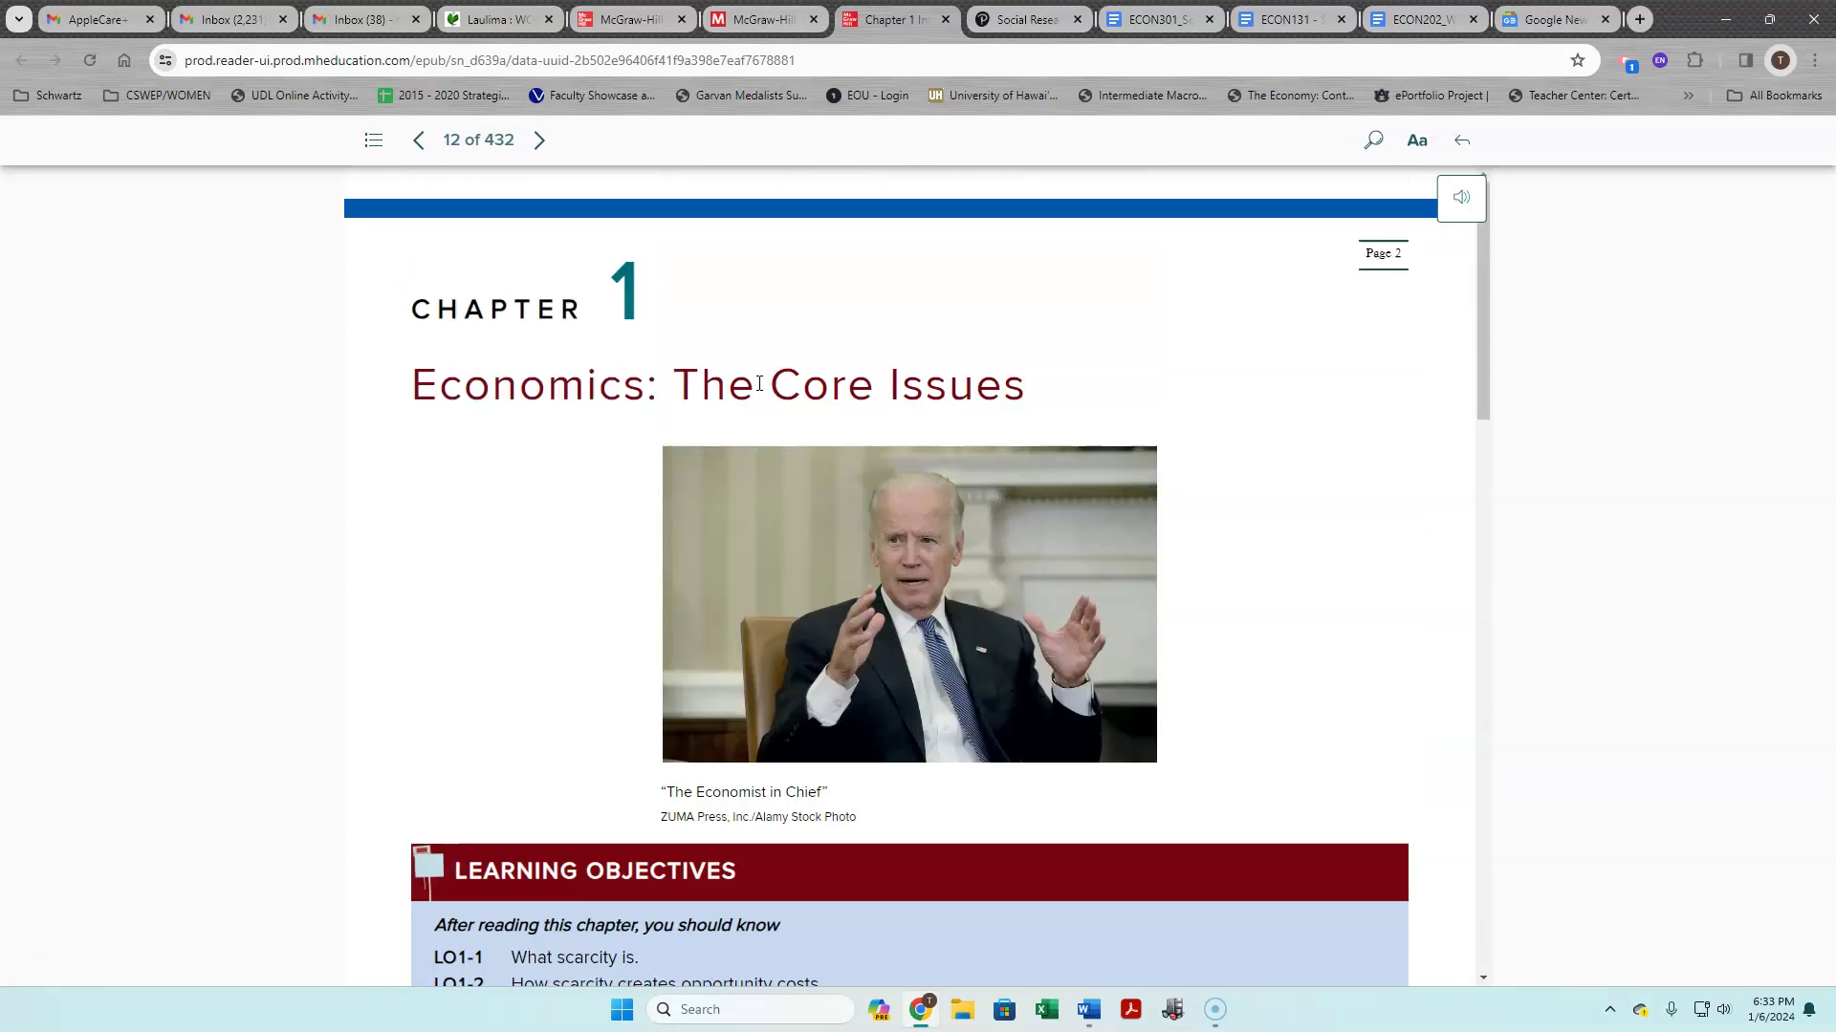
pyautogui.click(537, 141)
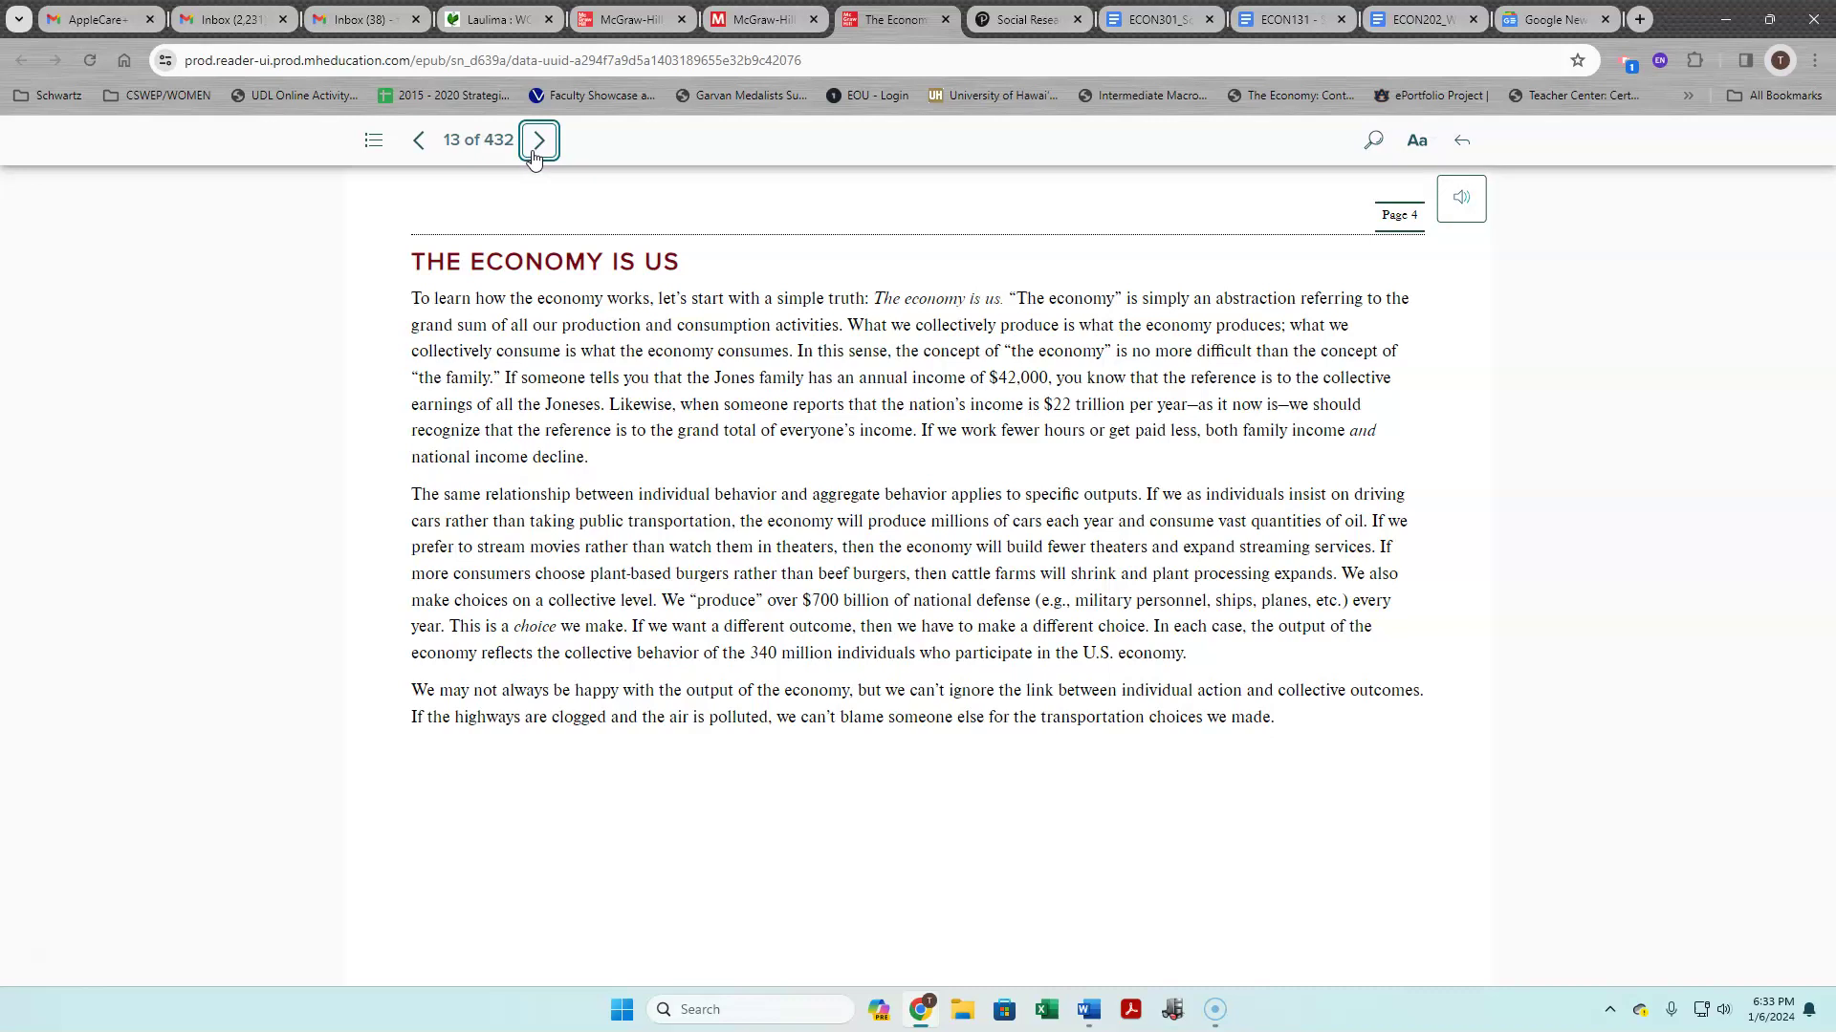
pyautogui.click(498, 153)
# Close the eBook and return to the ECON 131 course home's Chapter 1–2 assignment list
pyautogui.click(946, 20)
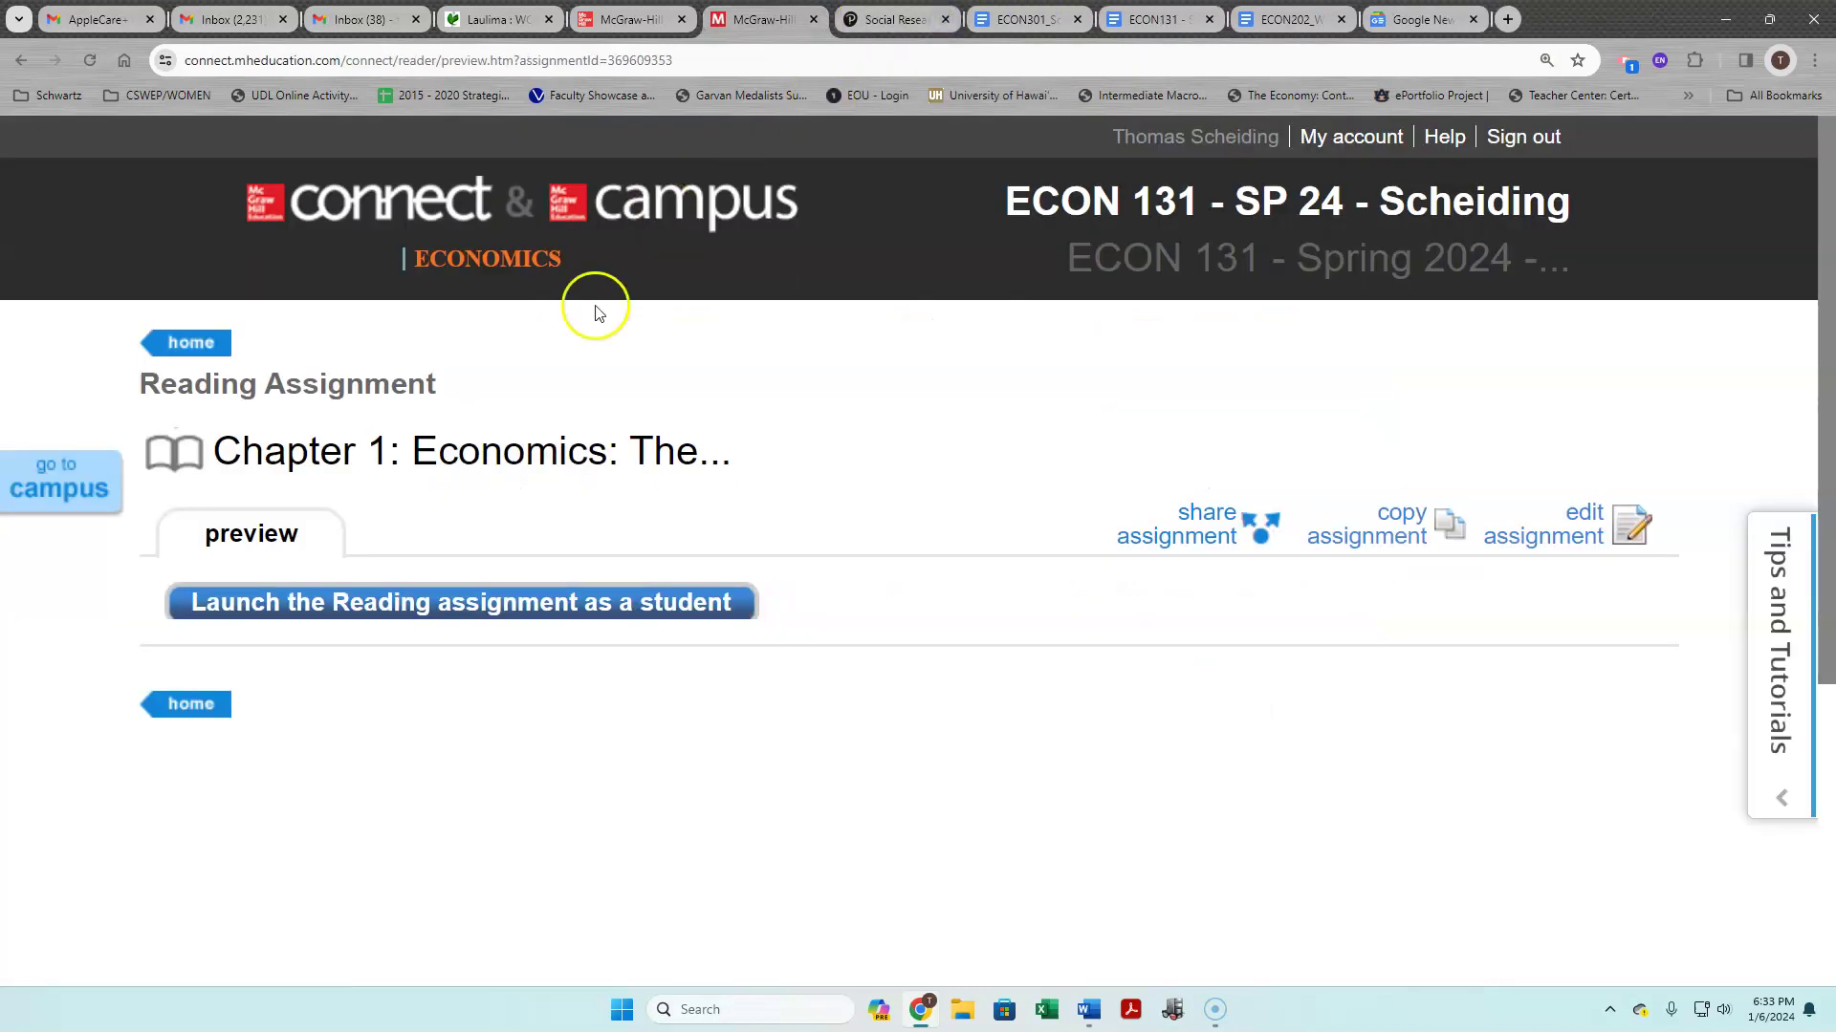
pyautogui.click(199, 342)
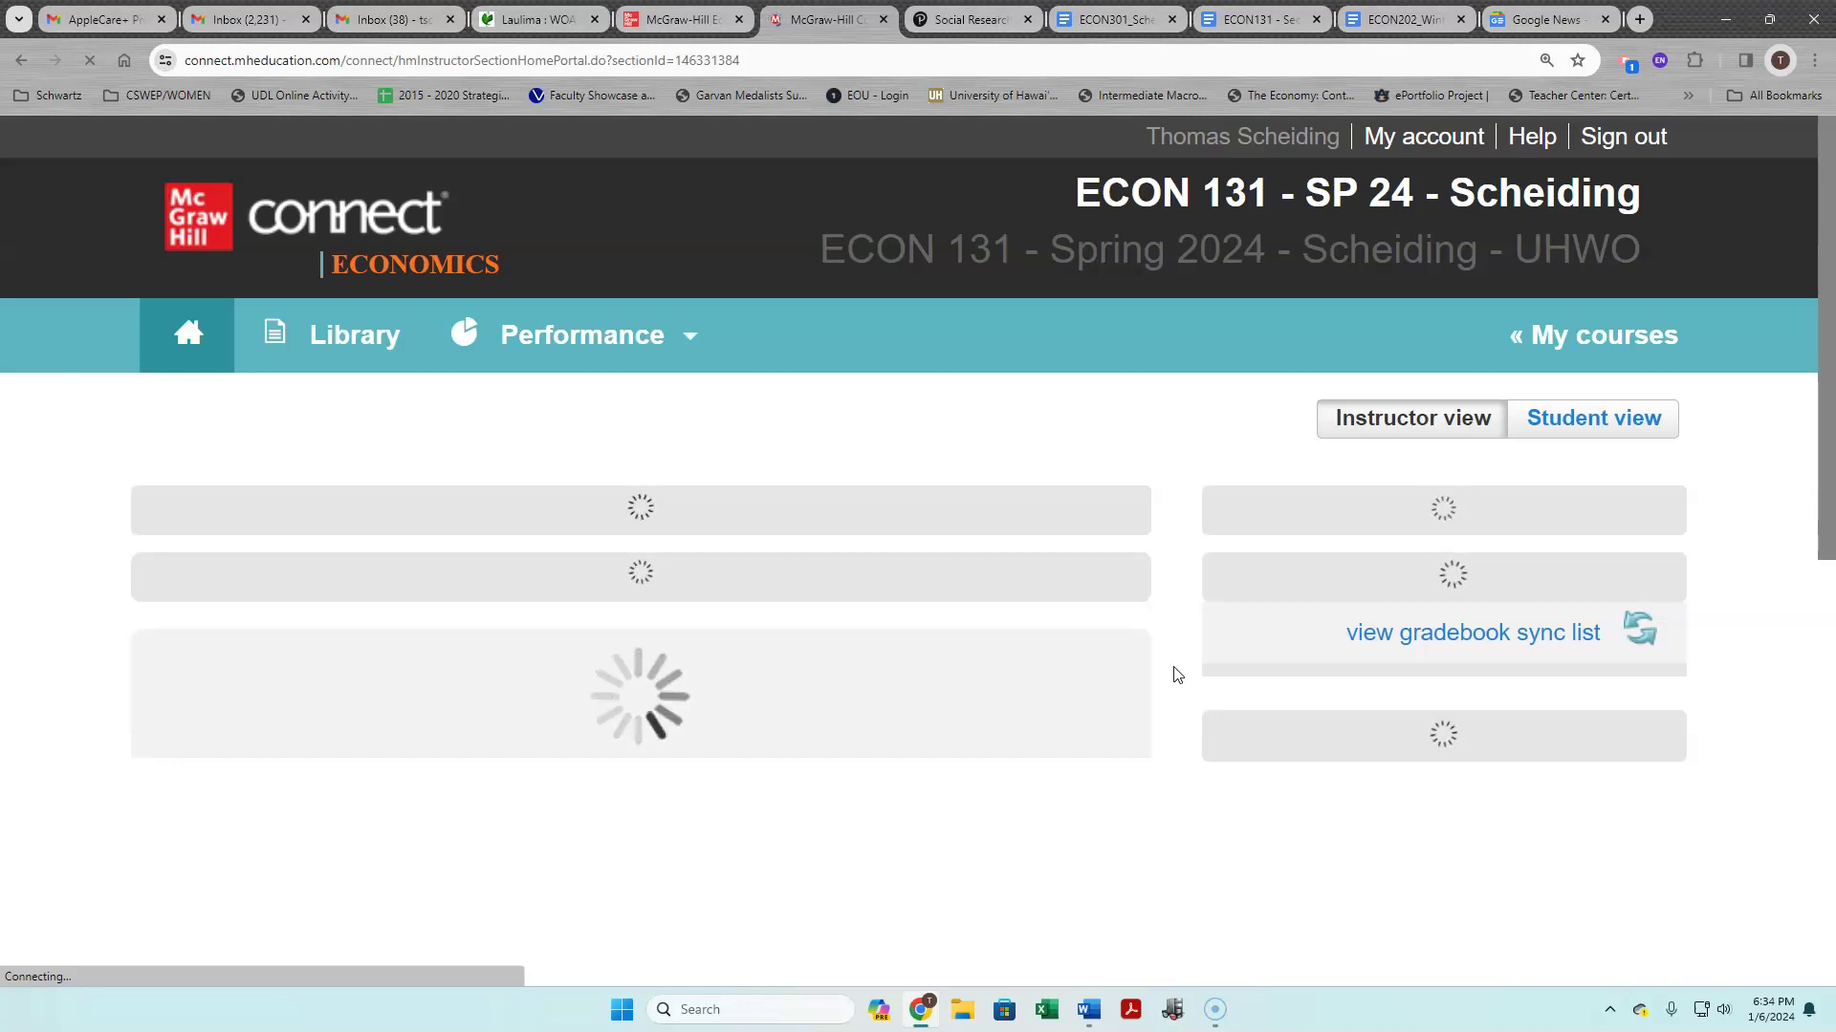
pyautogui.scroll(-5, 1177, 675)
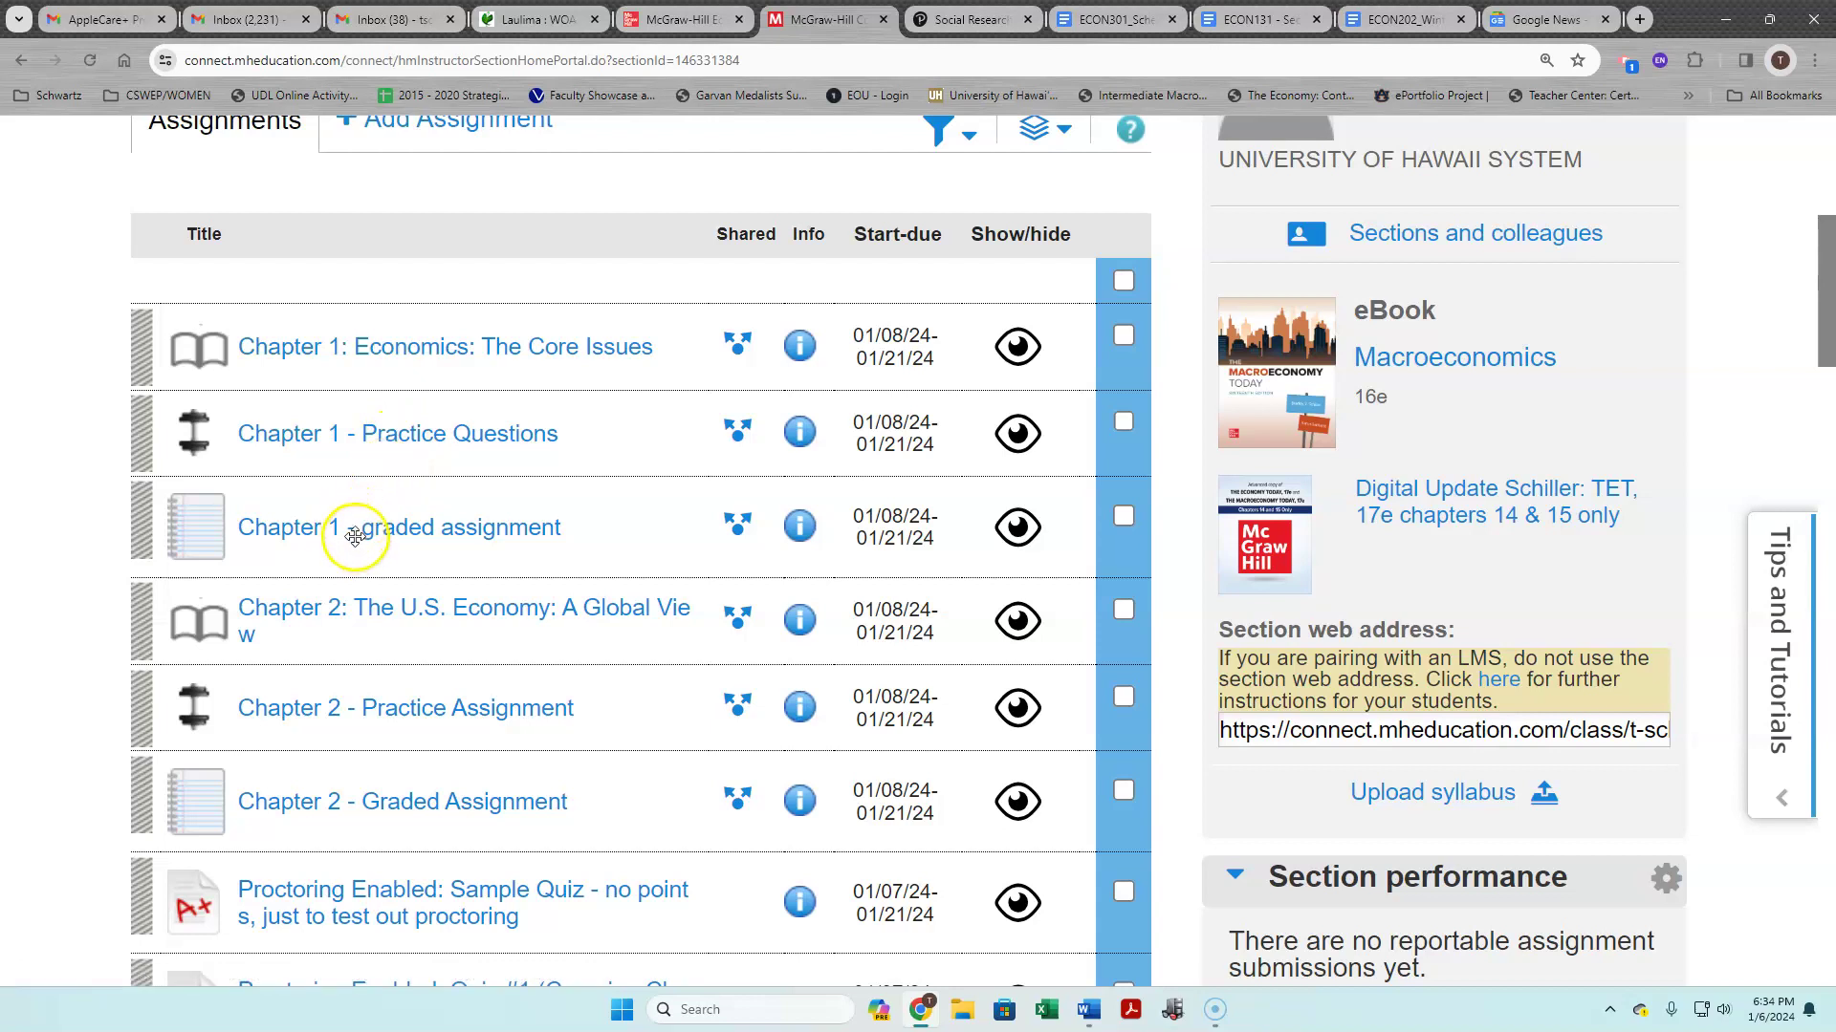
pyautogui.click(376, 536)
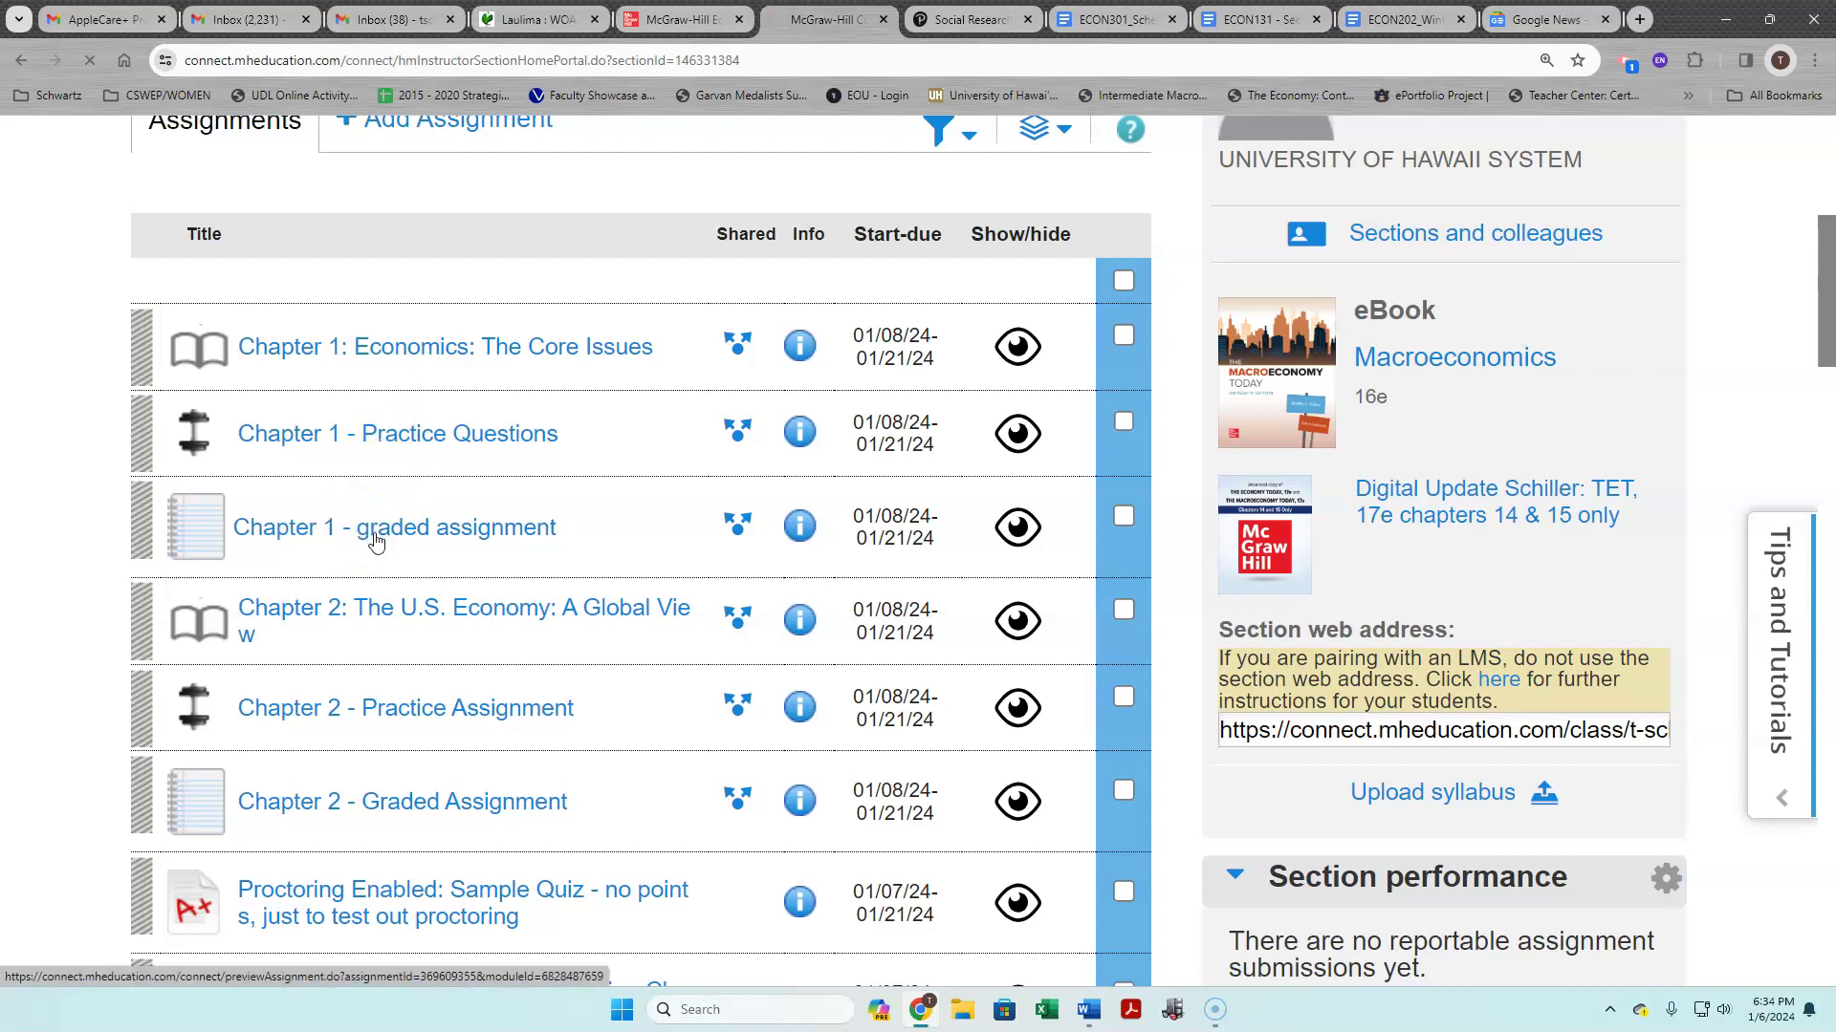
pyautogui.click(378, 538)
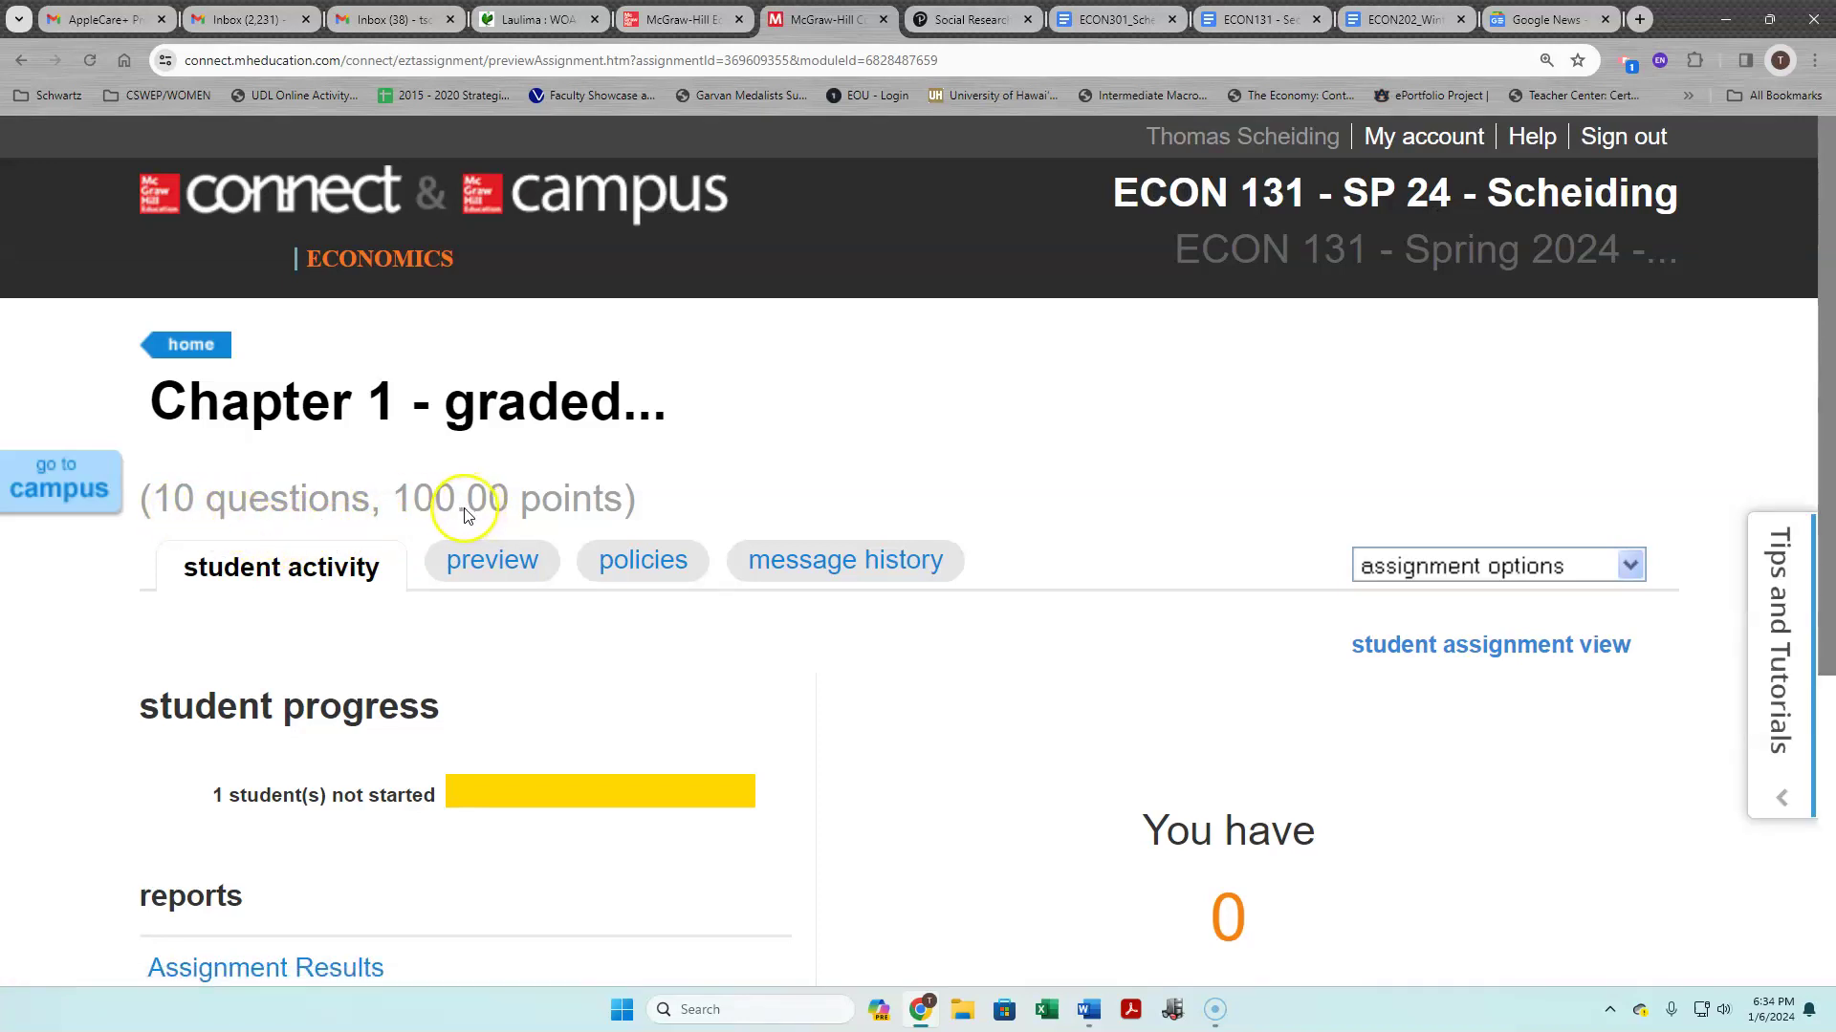
pyautogui.scroll(-4, 935, 517)
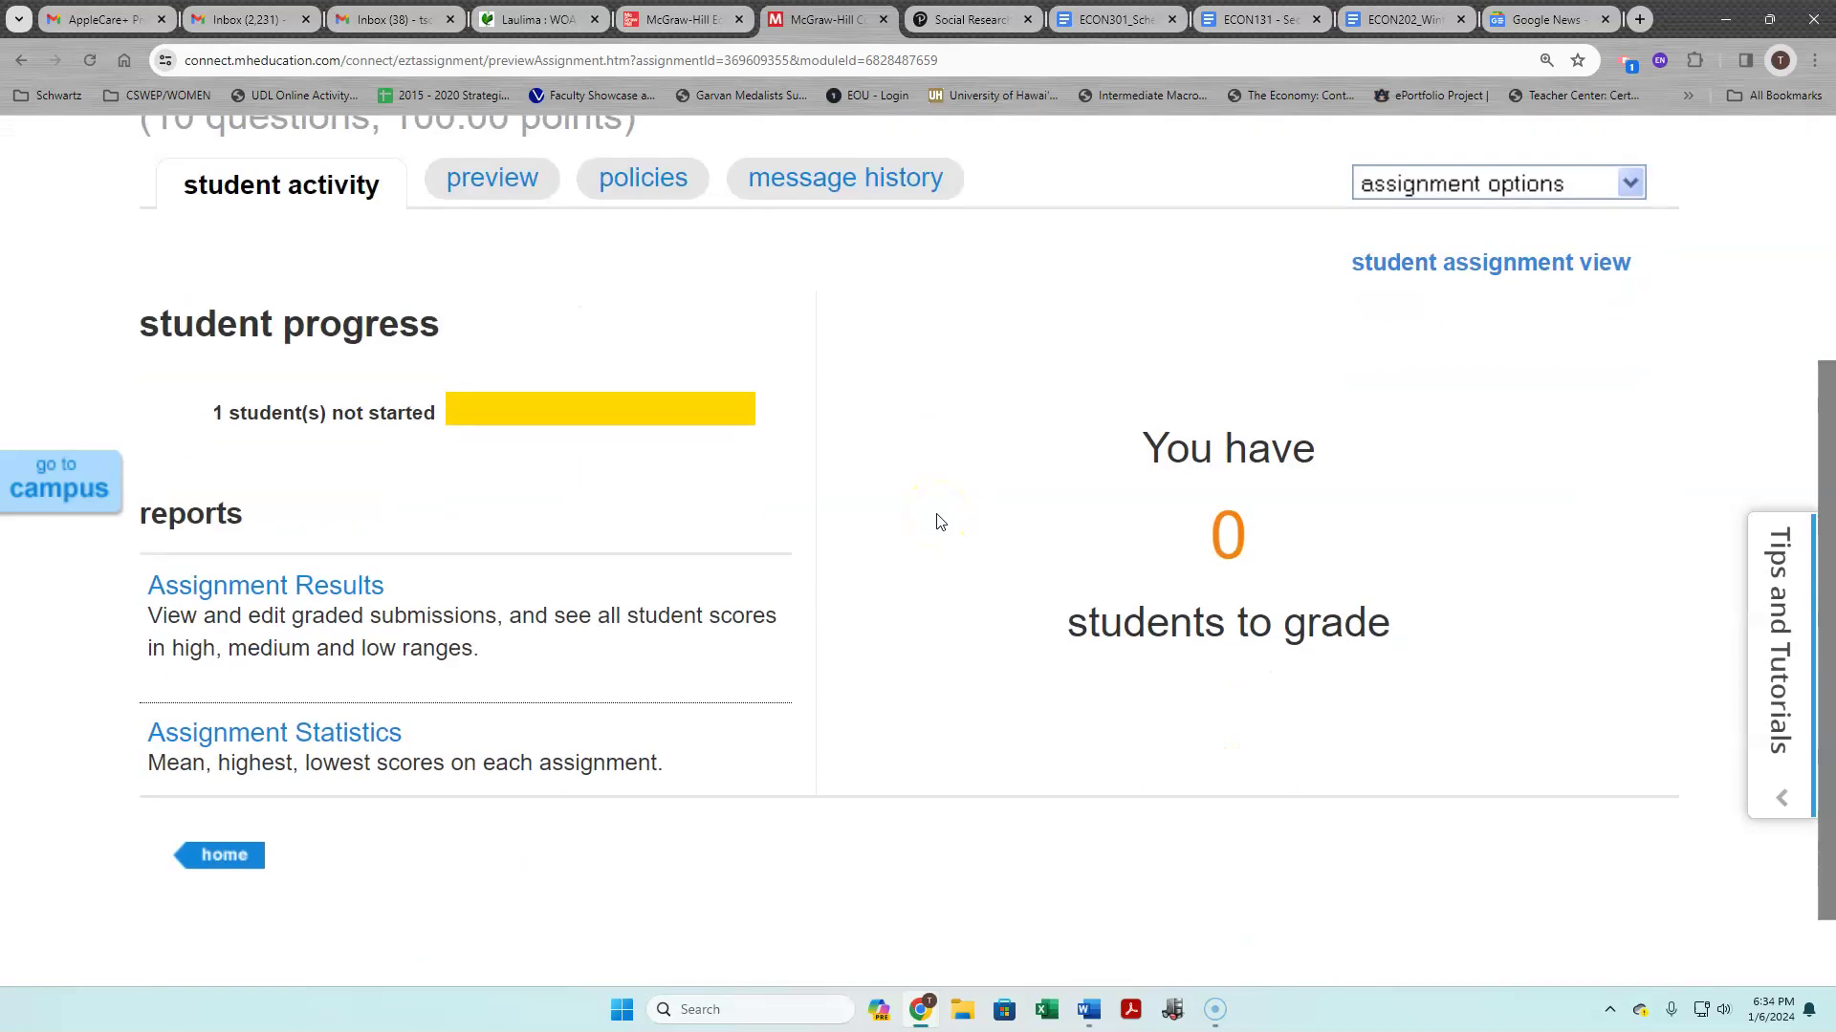
pyautogui.scroll(2, 937, 521)
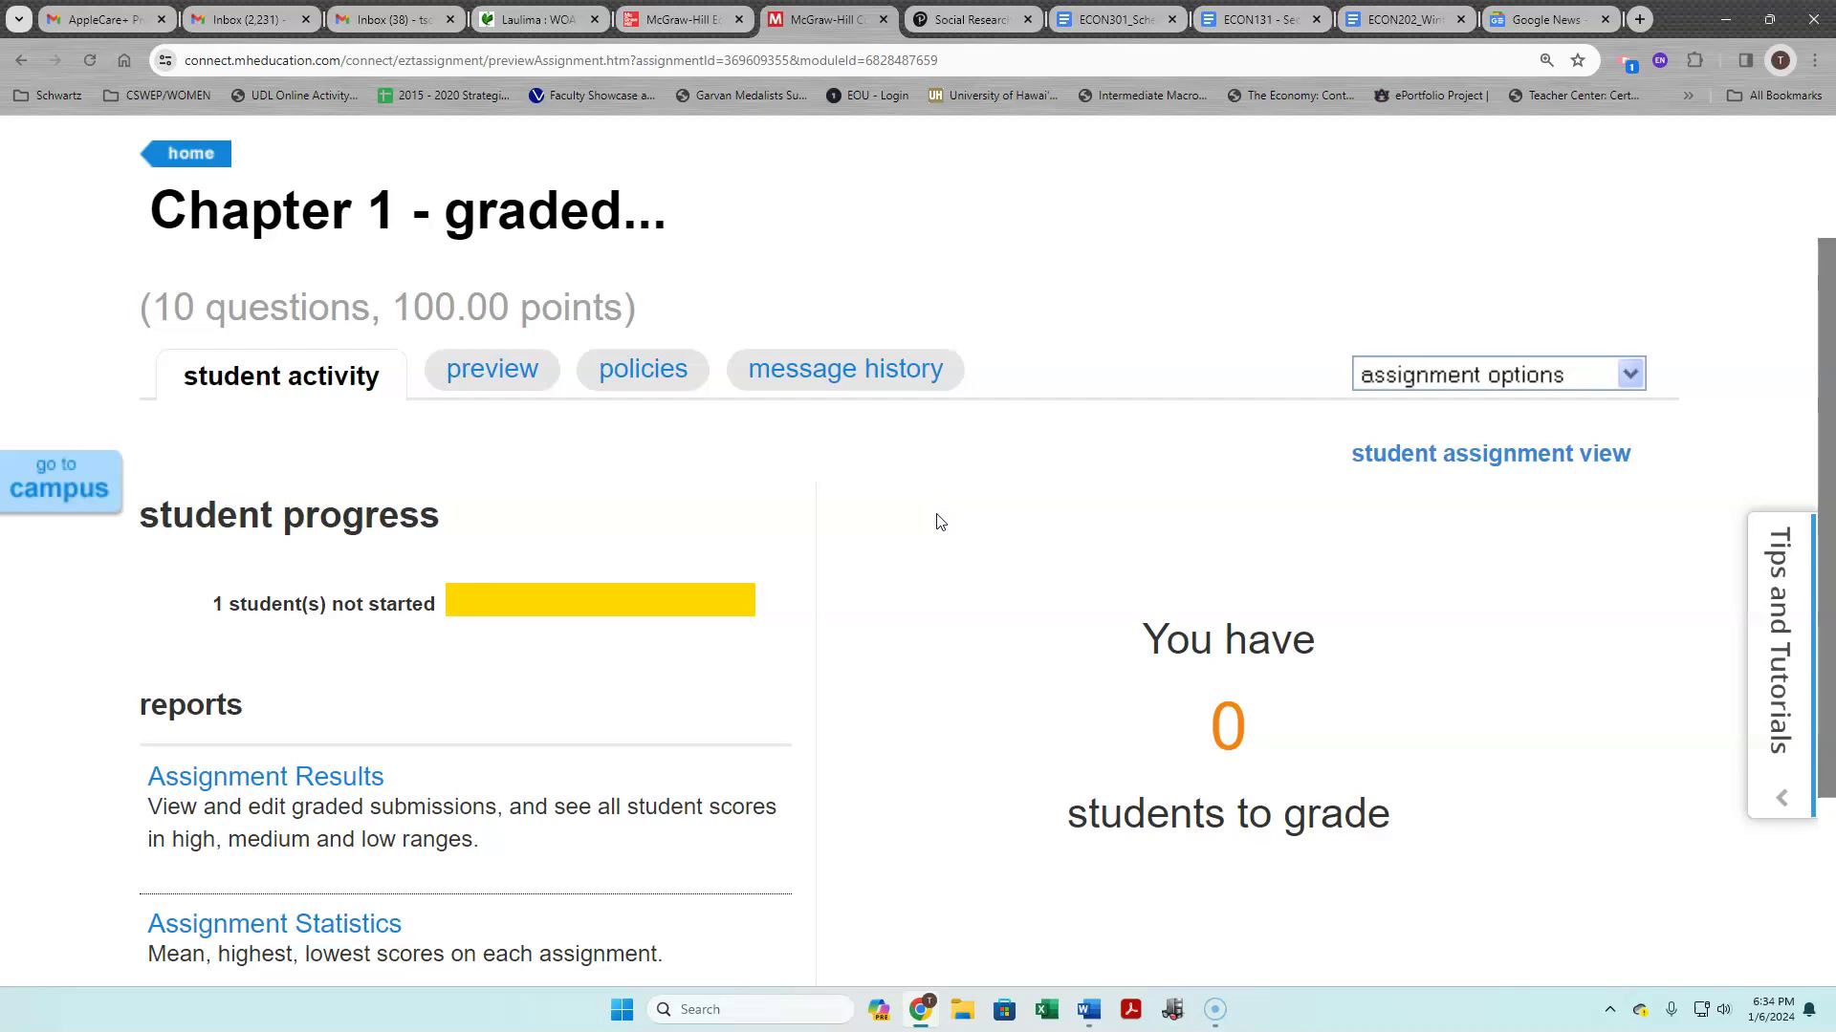
# Review Chapter 1 policies: due January 21, 2024 11:59 PM, unlimited attempts, no late submissions
pyautogui.click(633, 377)
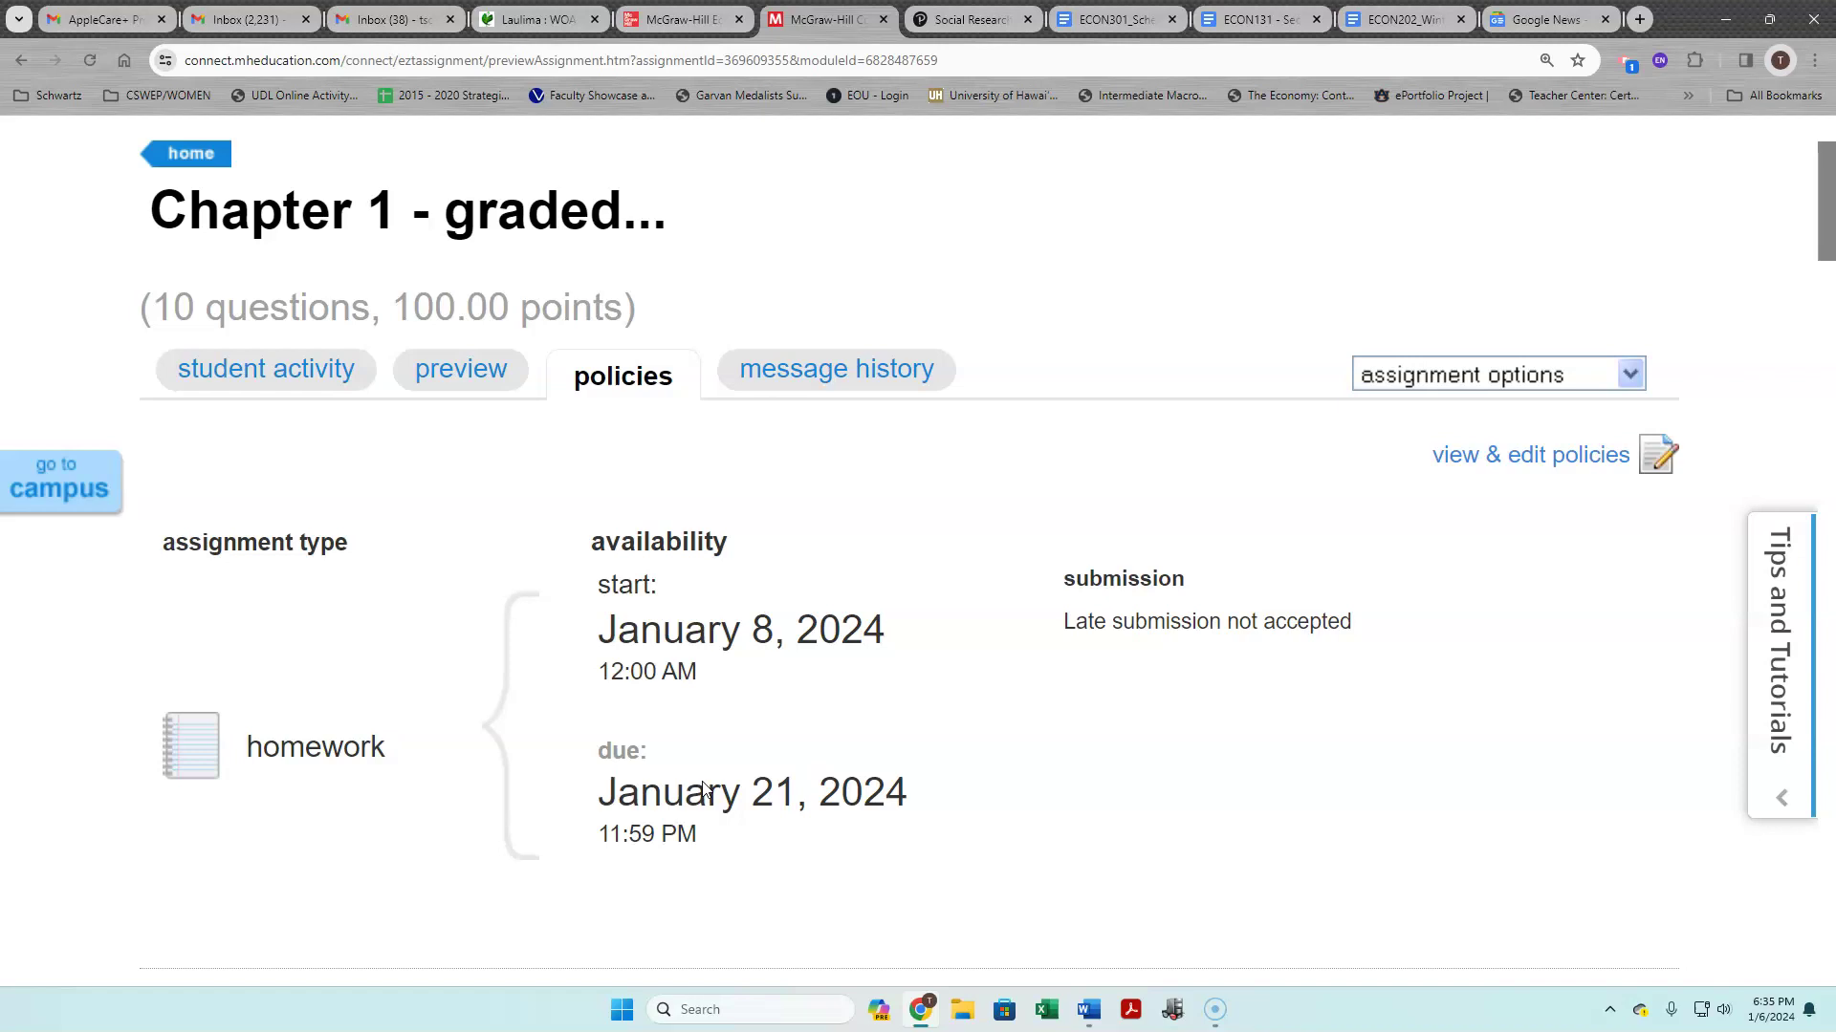
pyautogui.scroll(-8, 703, 789)
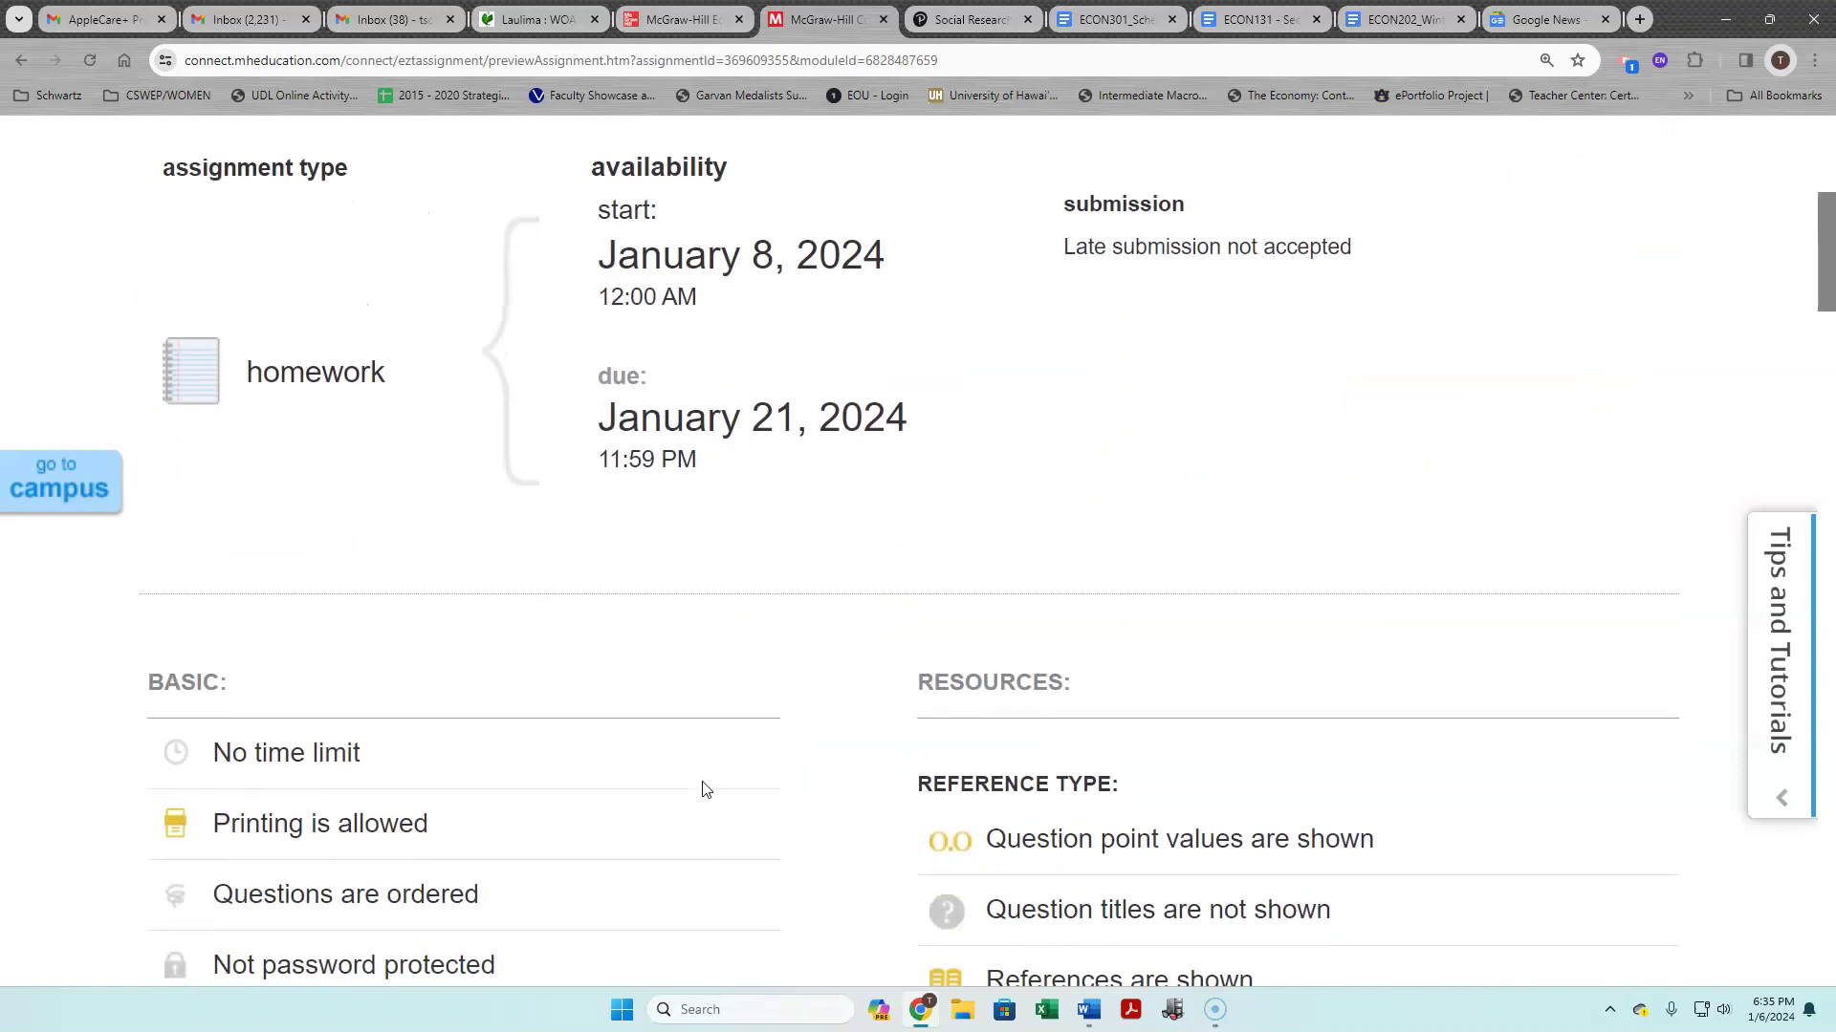
pyautogui.scroll(-5, 703, 789)
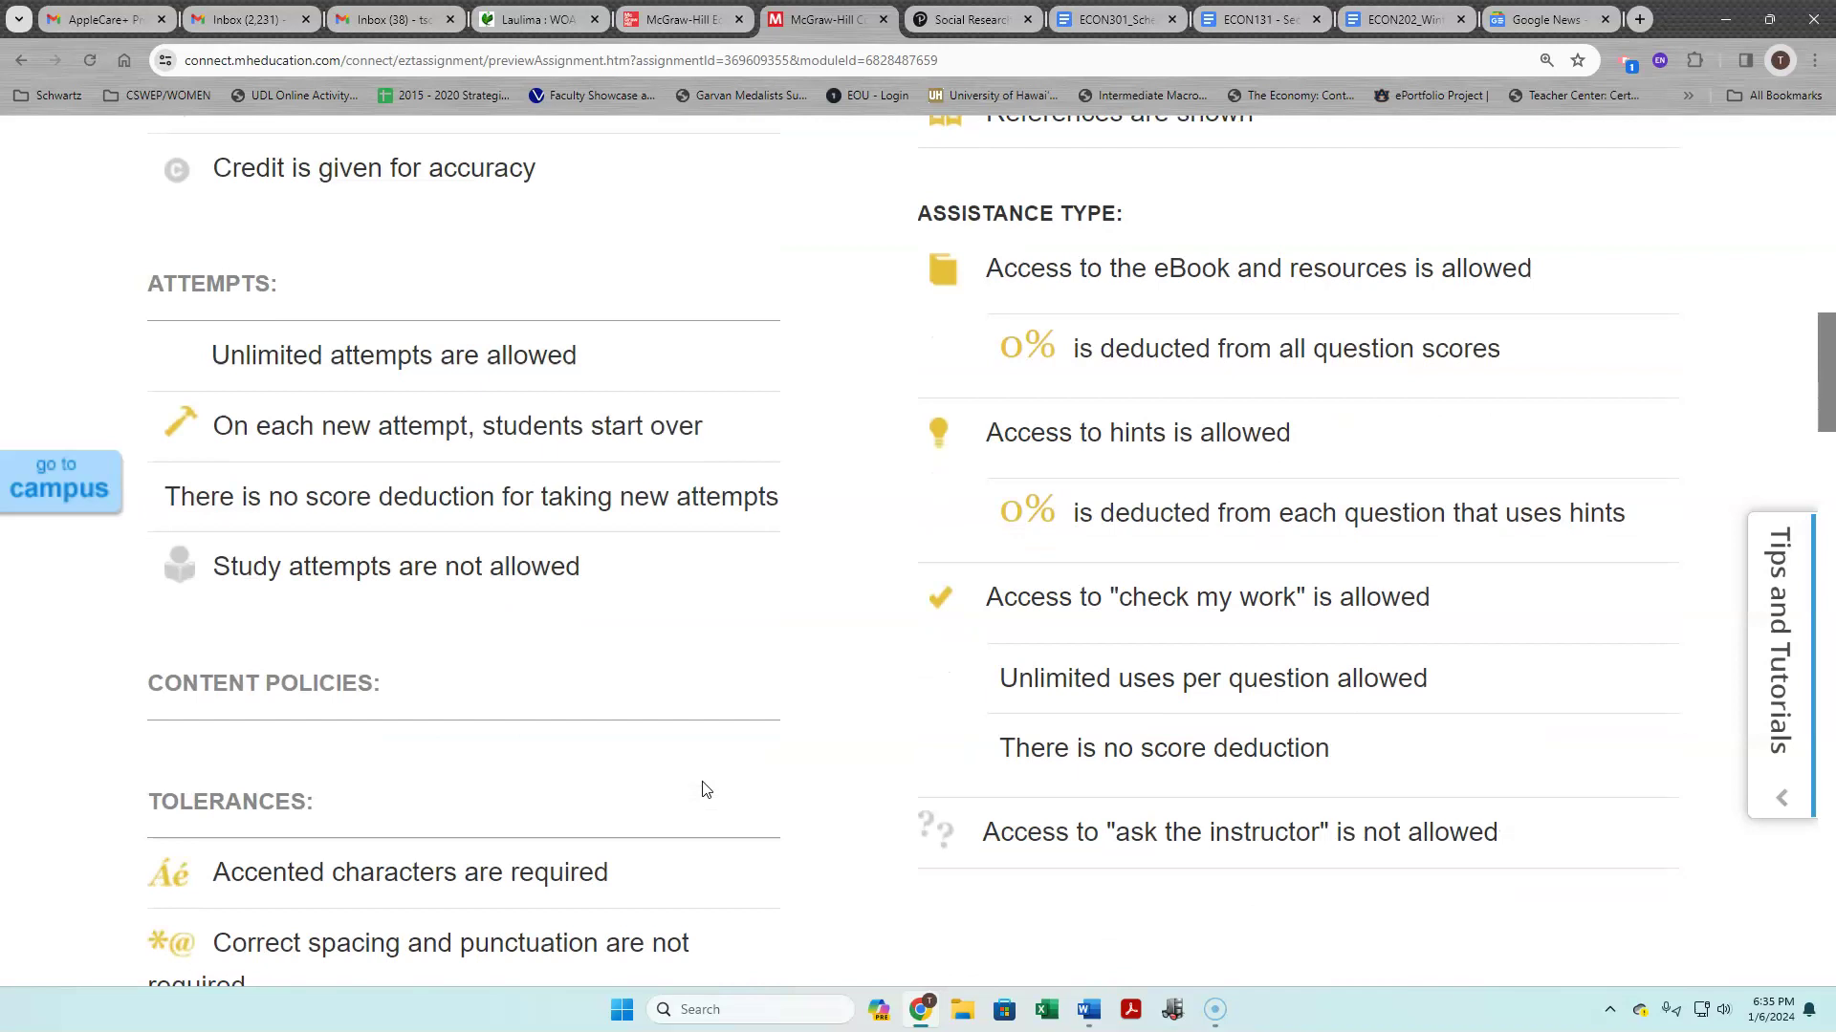
pyautogui.scroll(-8, 703, 788)
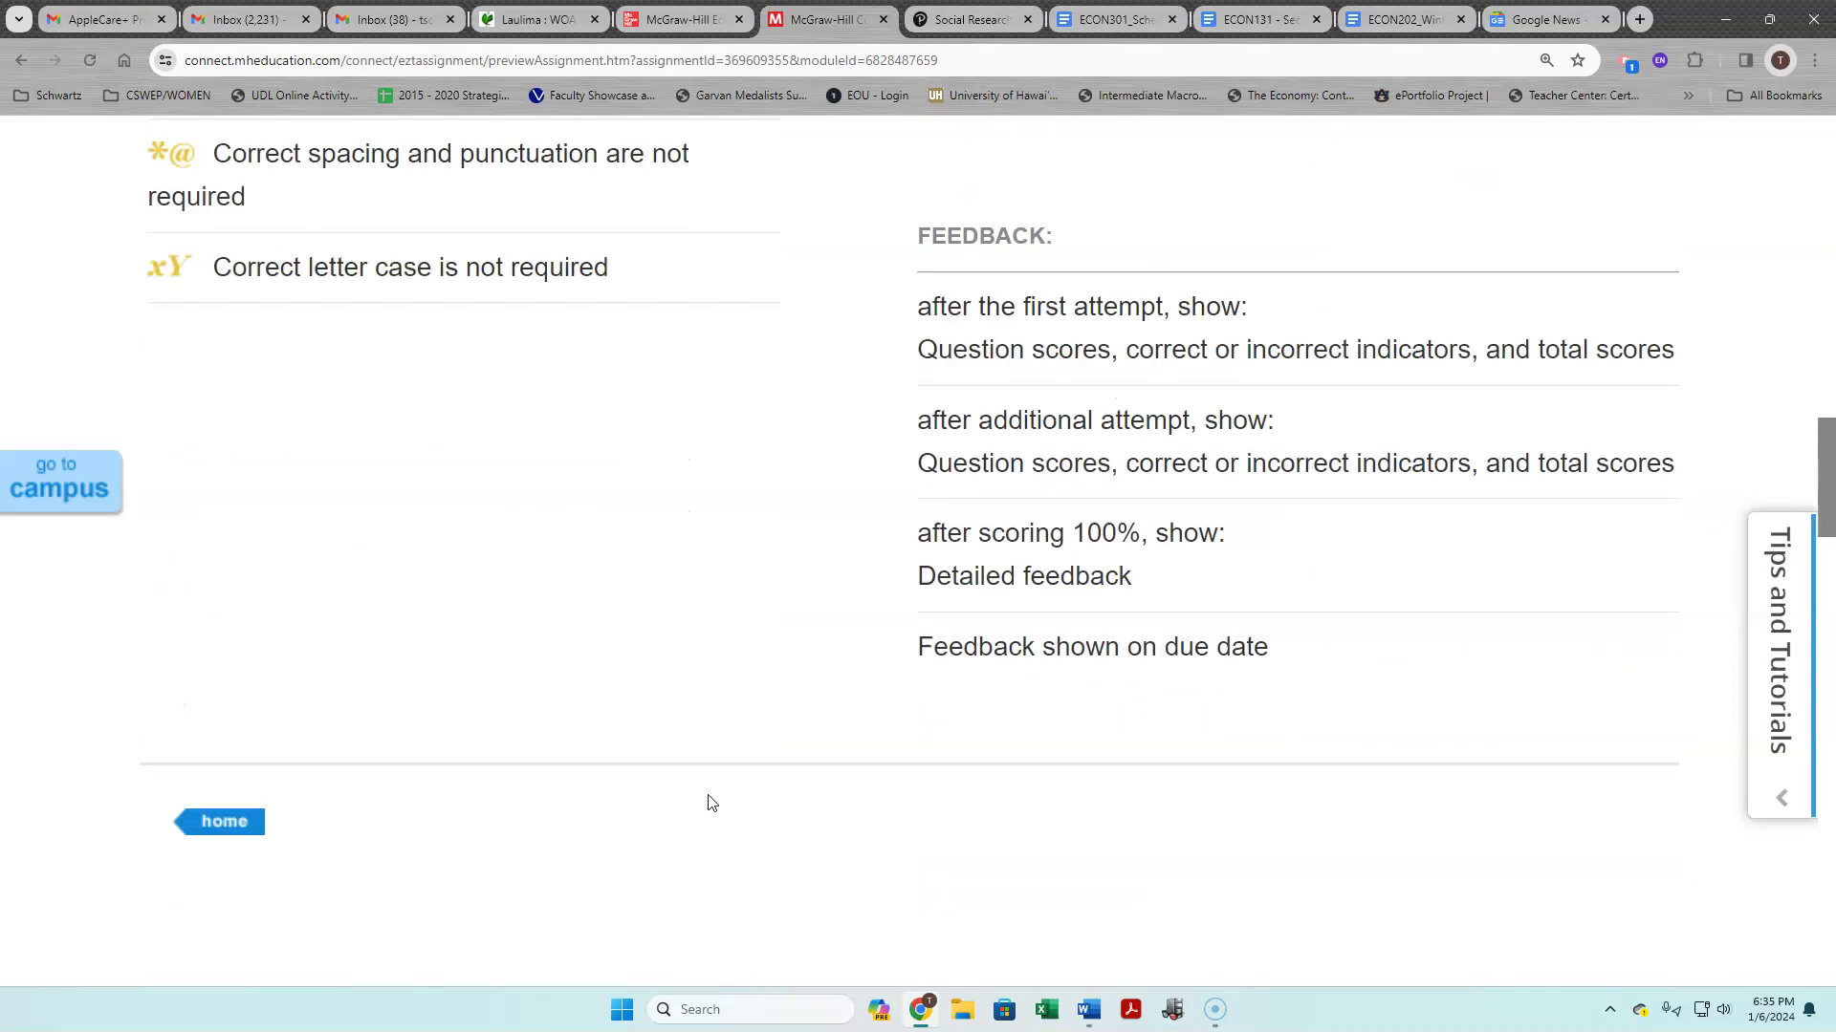
pyautogui.scroll(15, 711, 803)
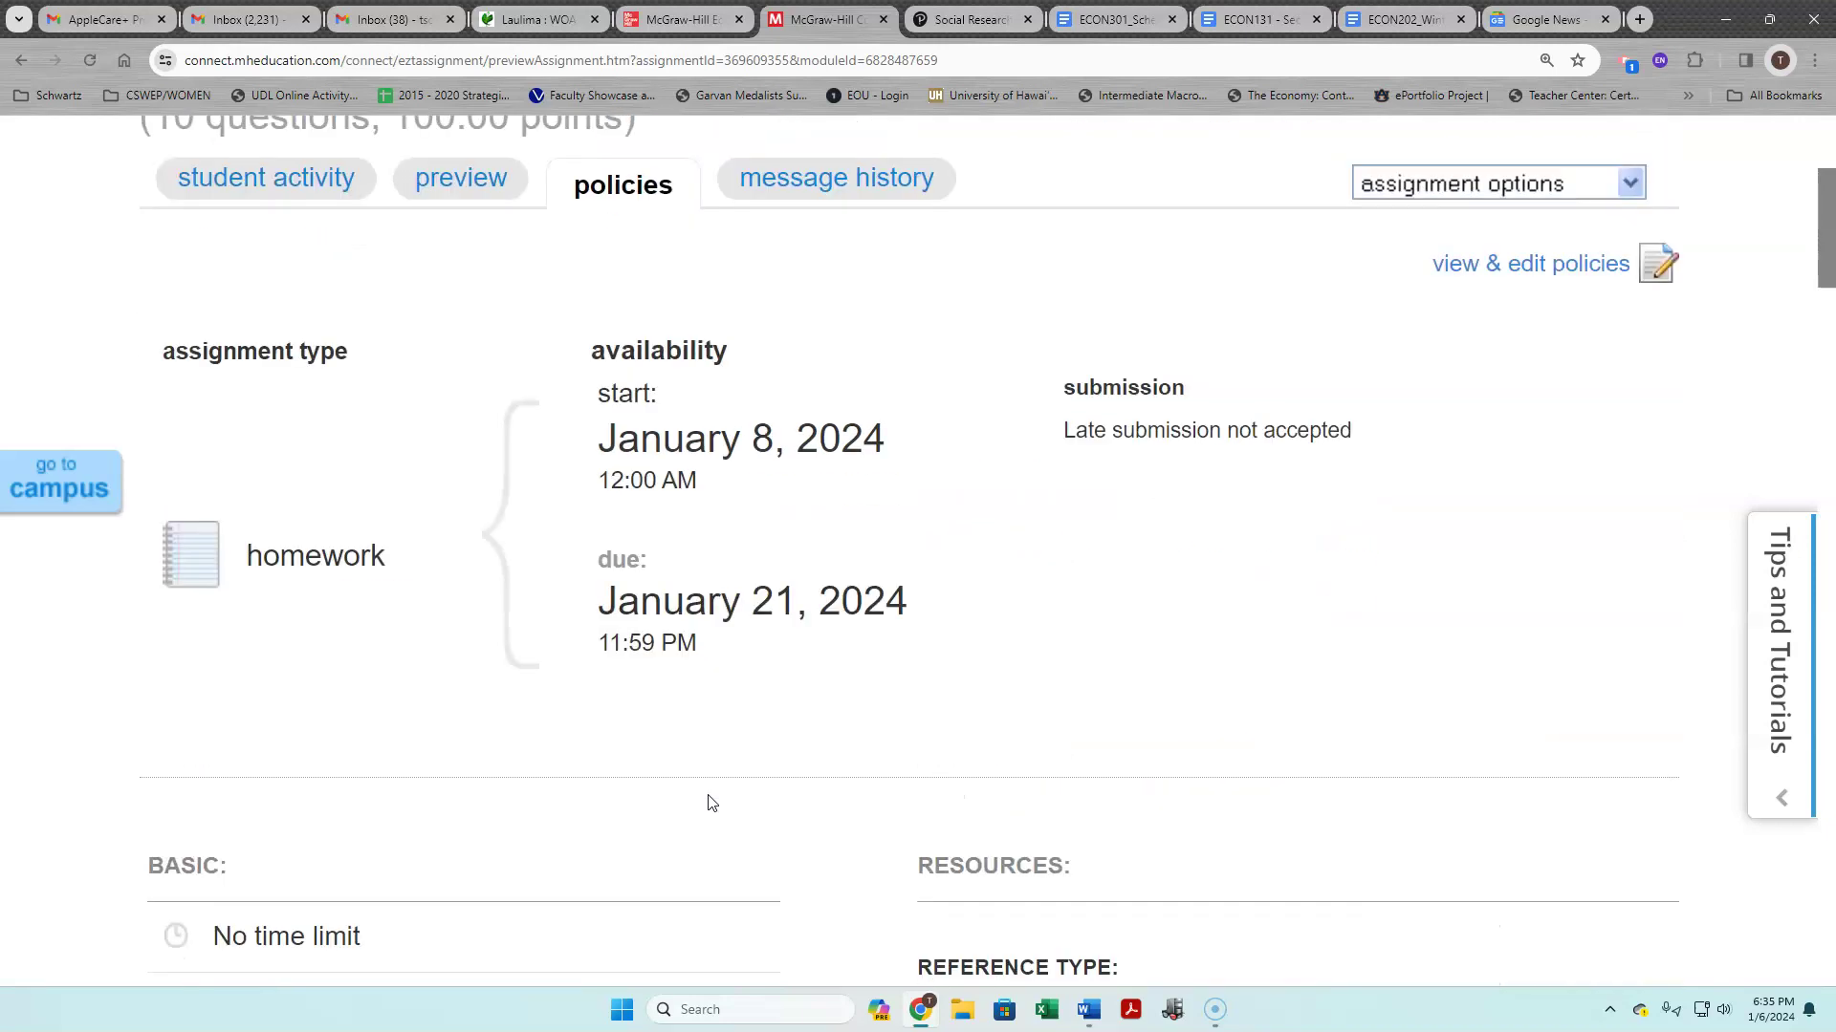
# Accept late Chapter 1 work until 01/23/2024 with an incremental 2% per-hour penalty
pyautogui.click(1472, 270)
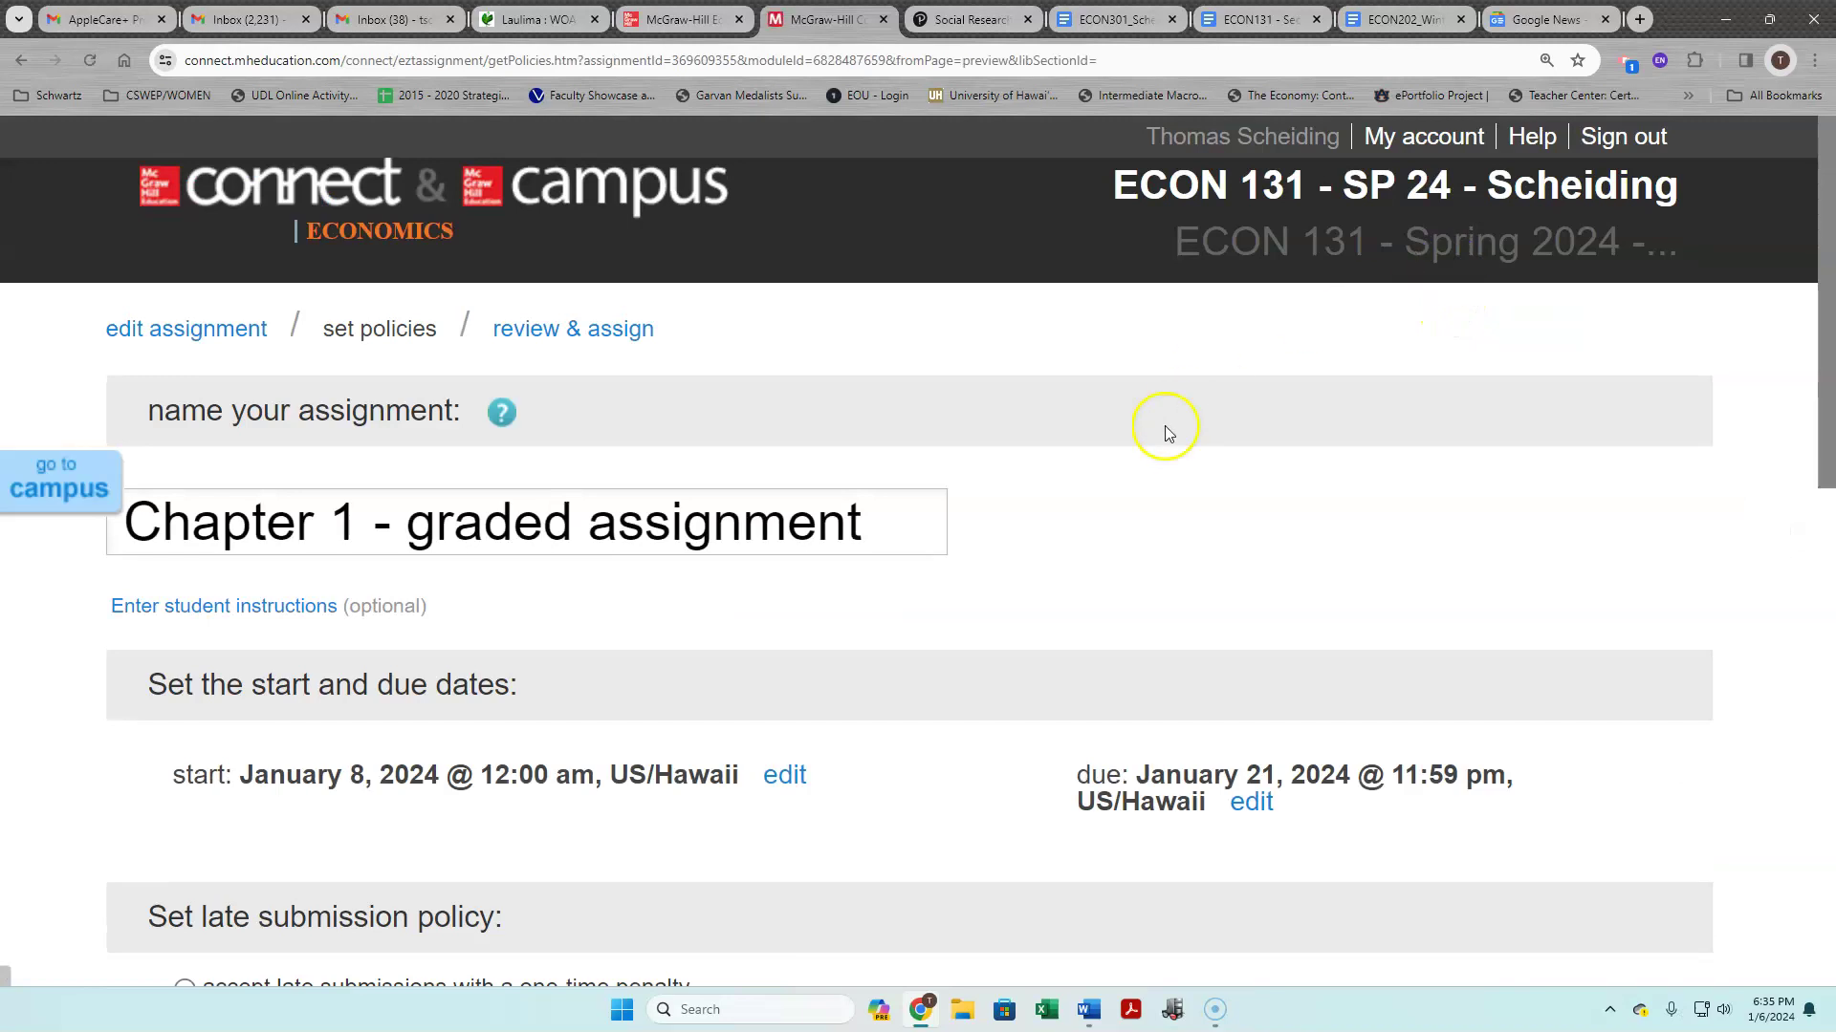
pyautogui.scroll(-1, 1212, 803)
pyautogui.scroll(-1, 1212, 805)
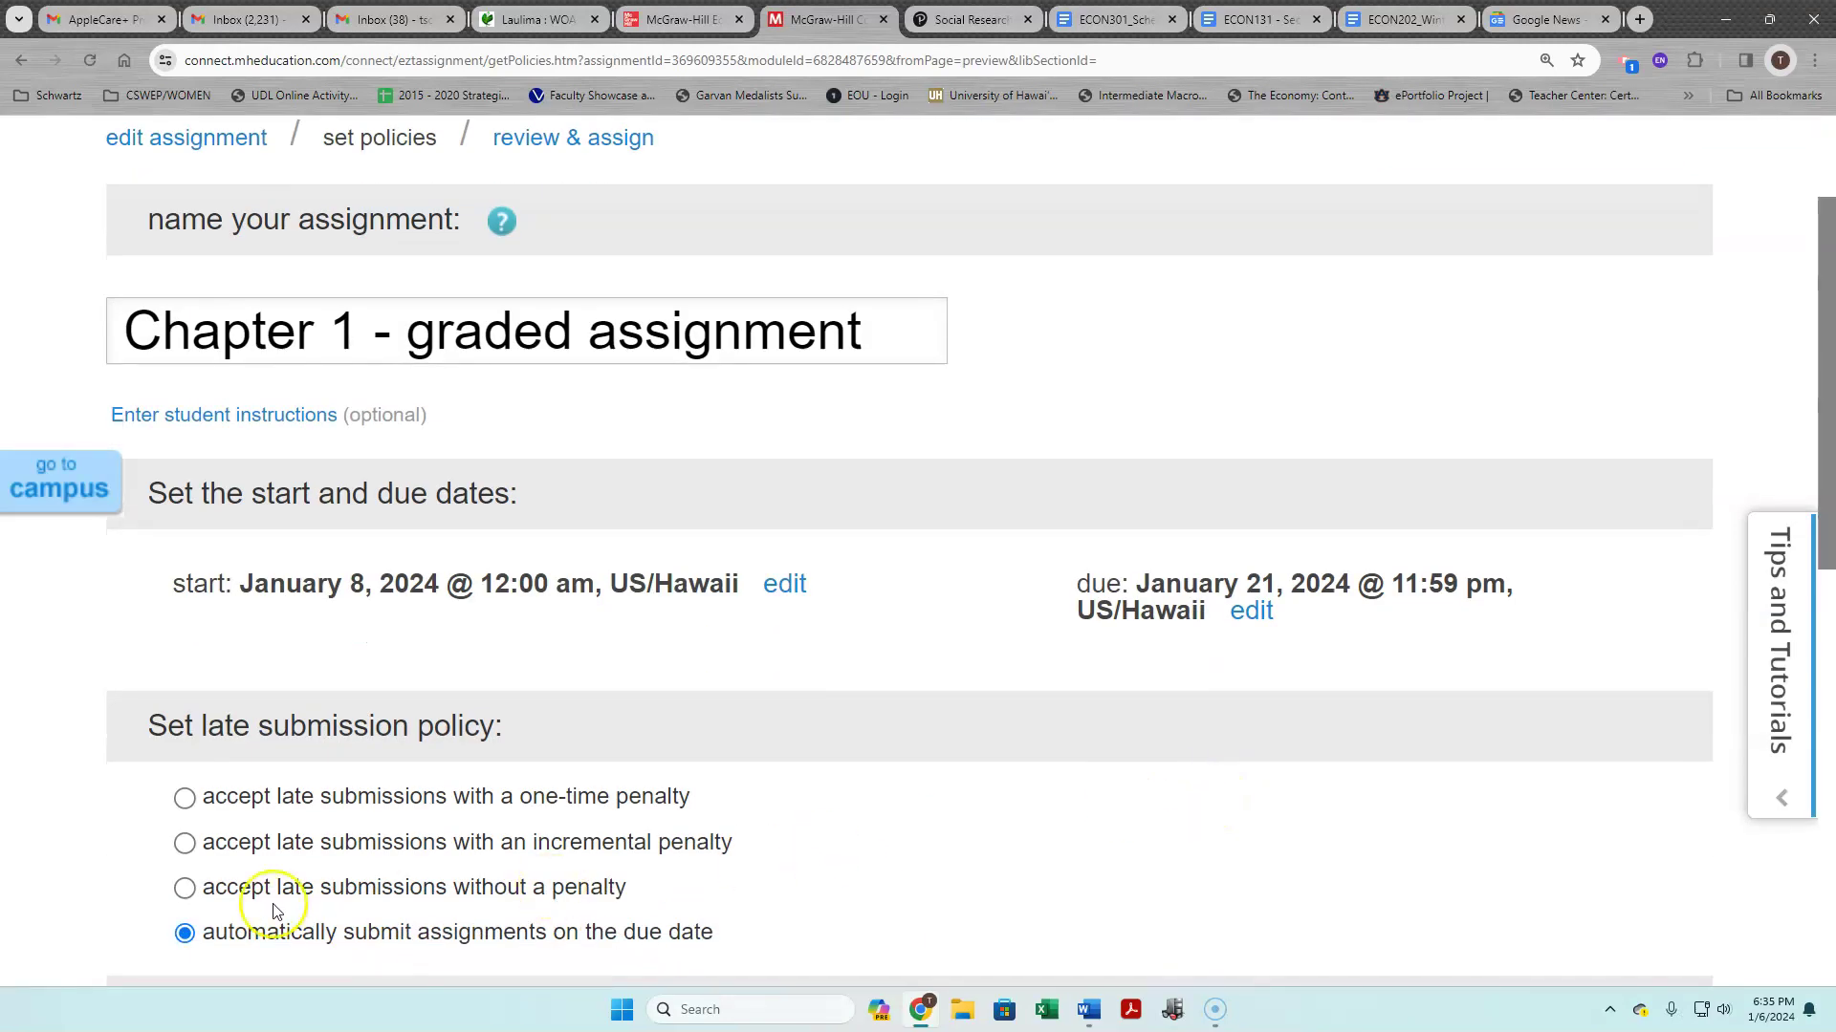
pyautogui.click(184, 843)
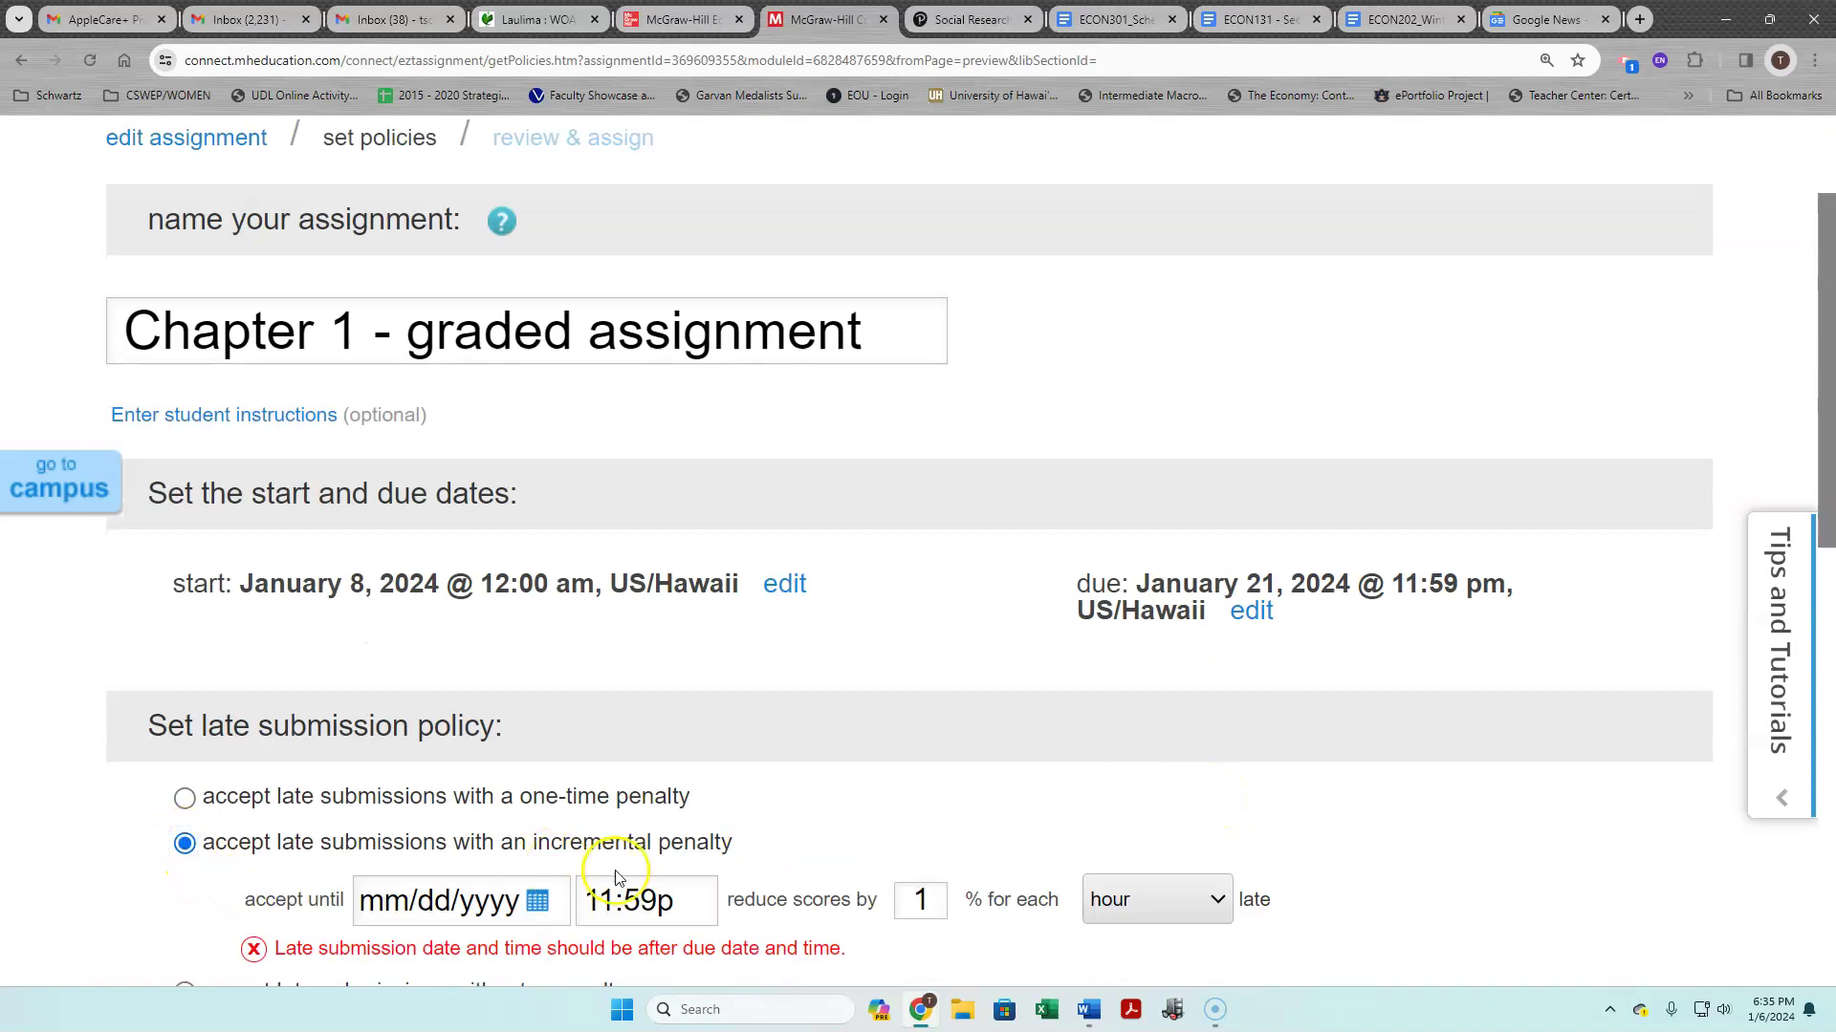
pyautogui.click(531, 905)
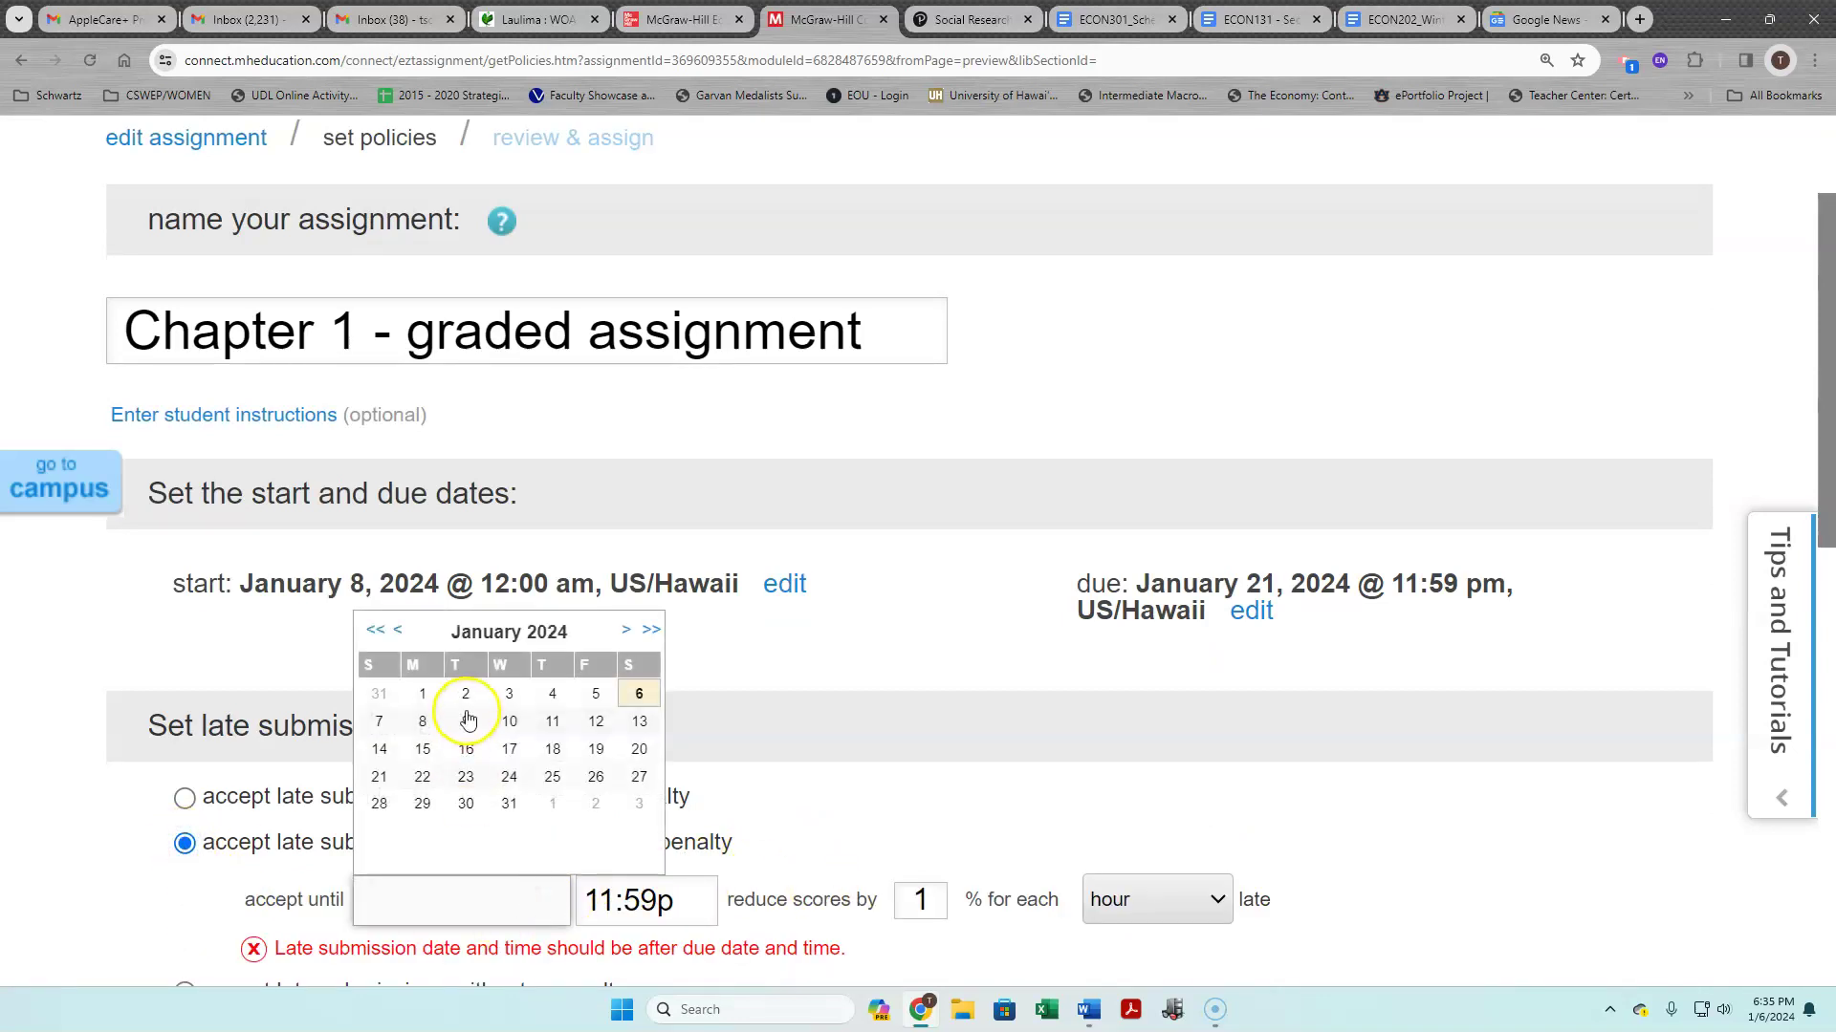
pyautogui.click(466, 777)
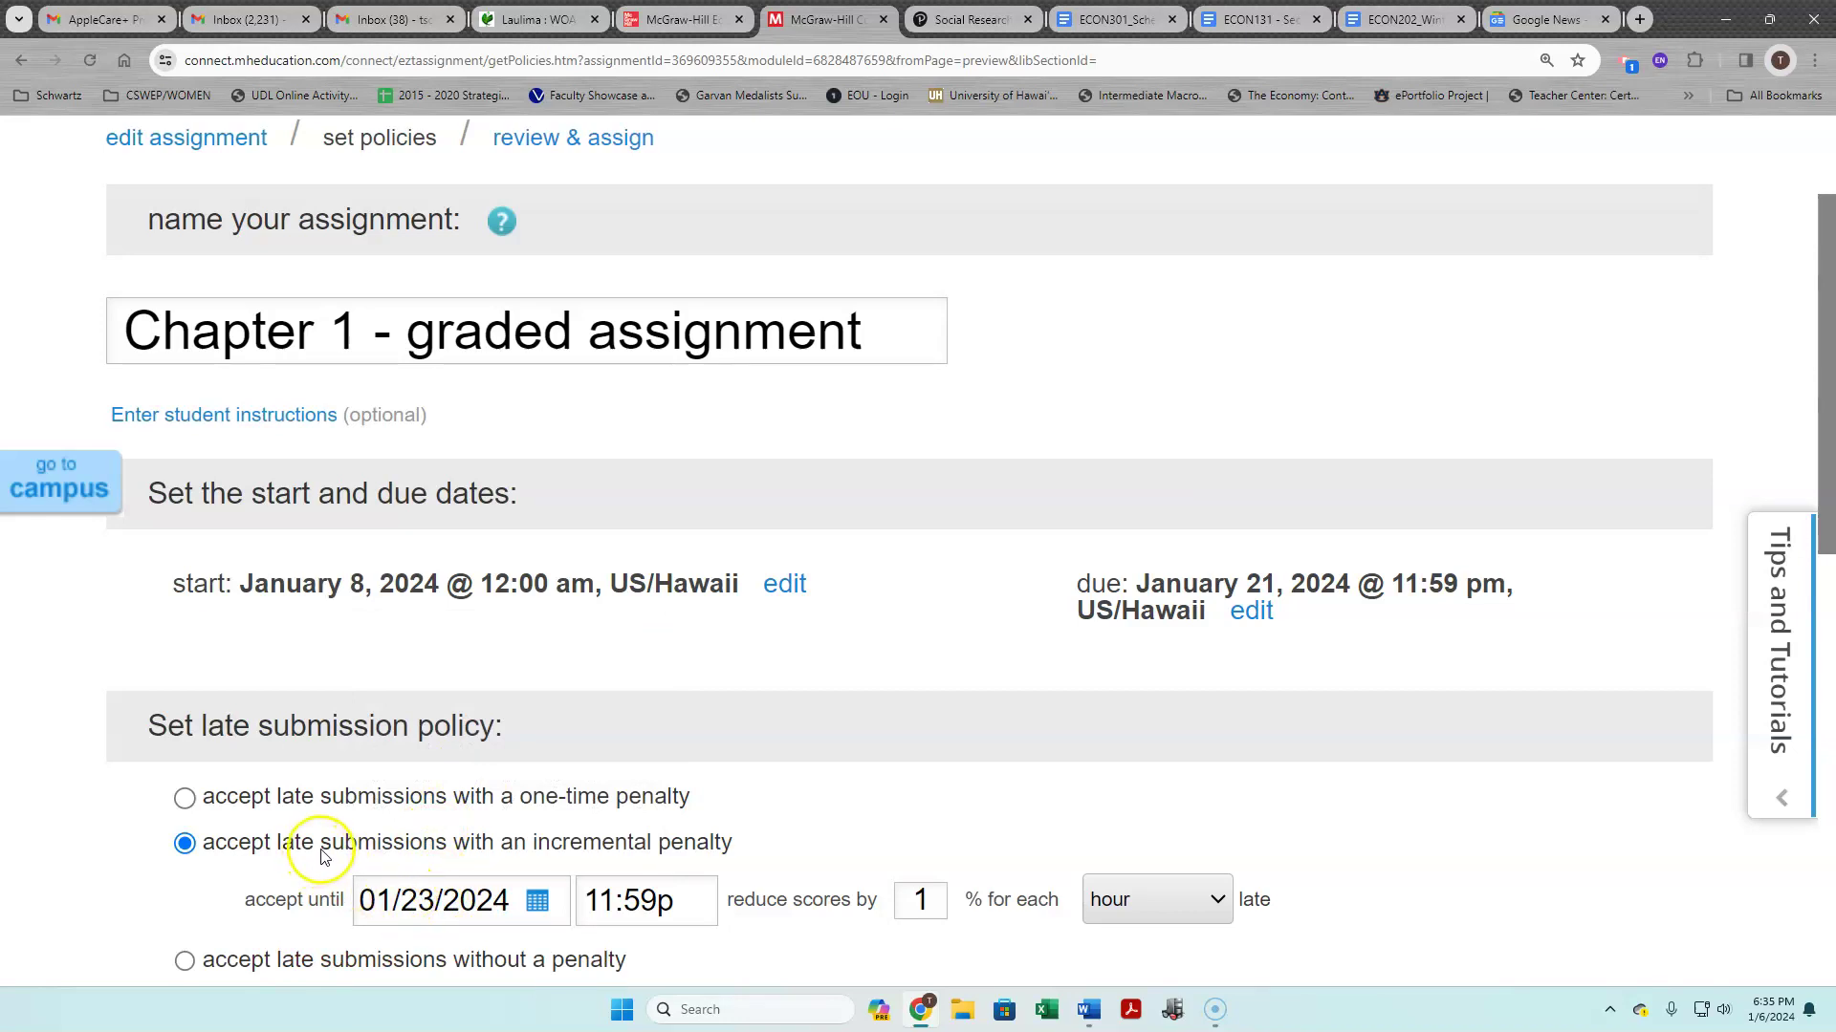
pyautogui.click(920, 899)
pyautogui.press('BackSpace')
pyautogui.write('2')
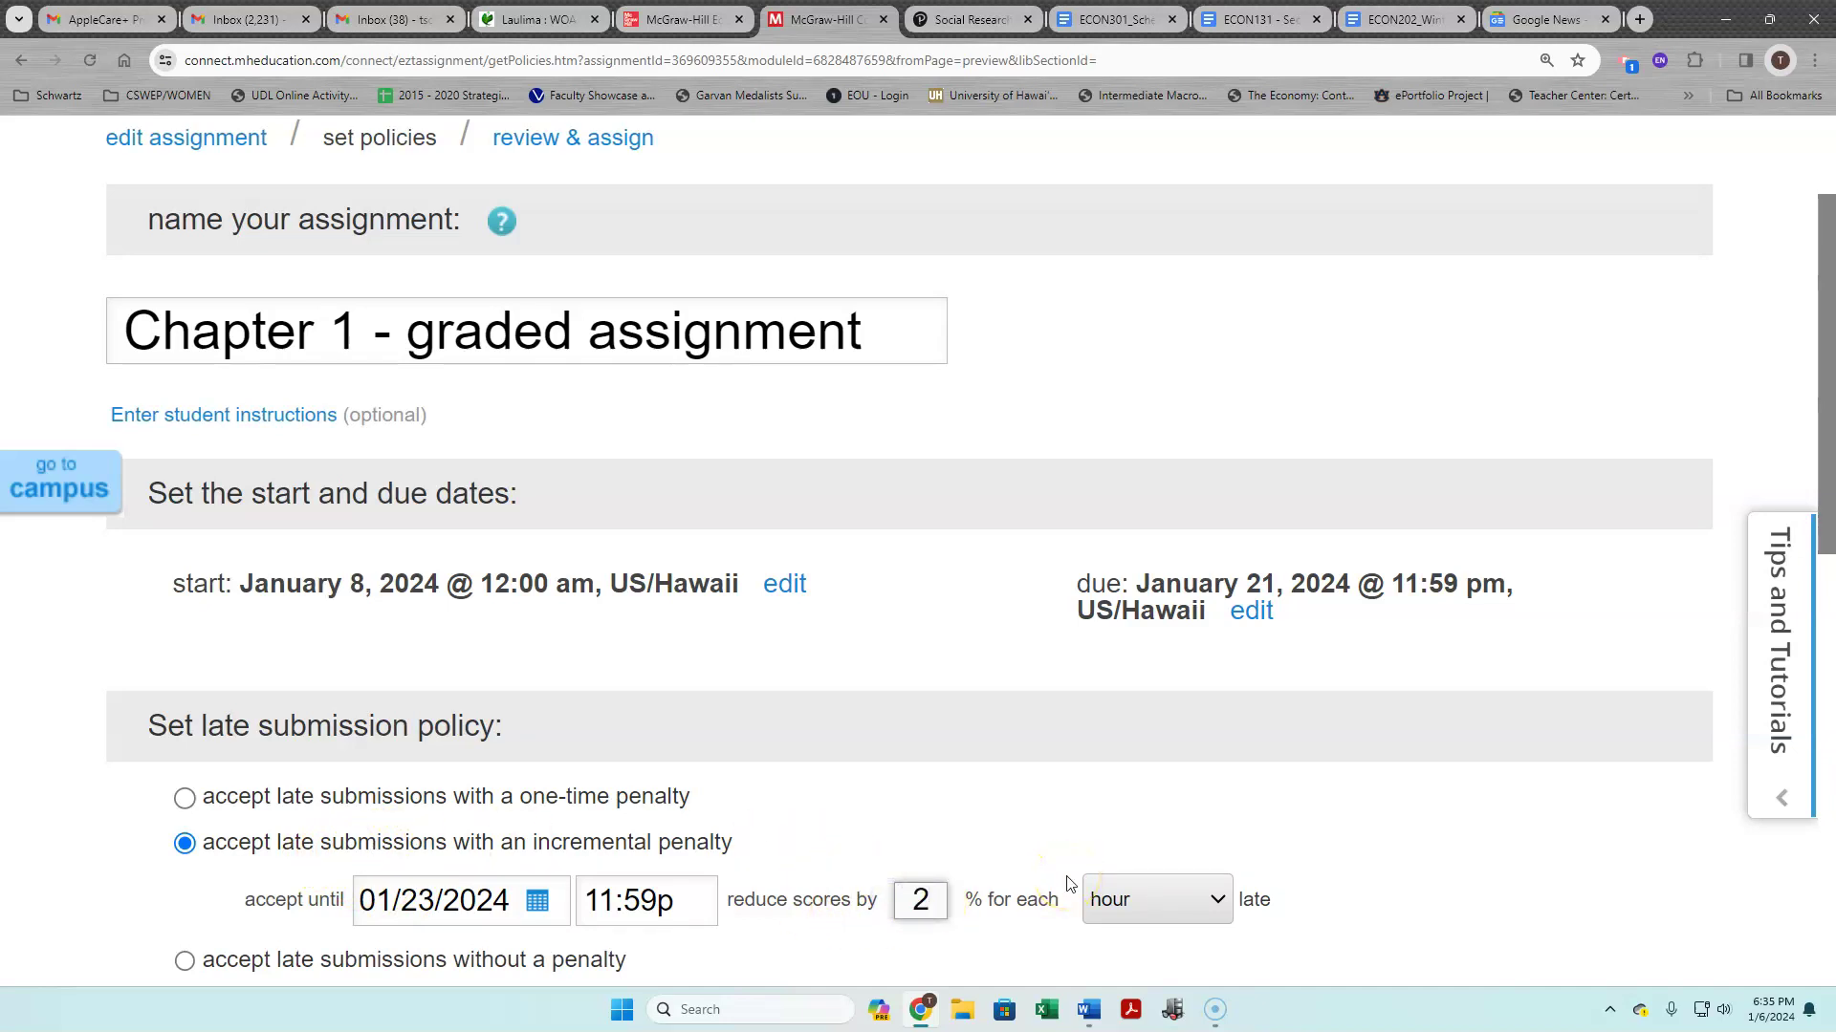
pyautogui.click(1270, 892)
pyautogui.scroll(-1, 1262, 892)
pyautogui.scroll(-2, 1263, 892)
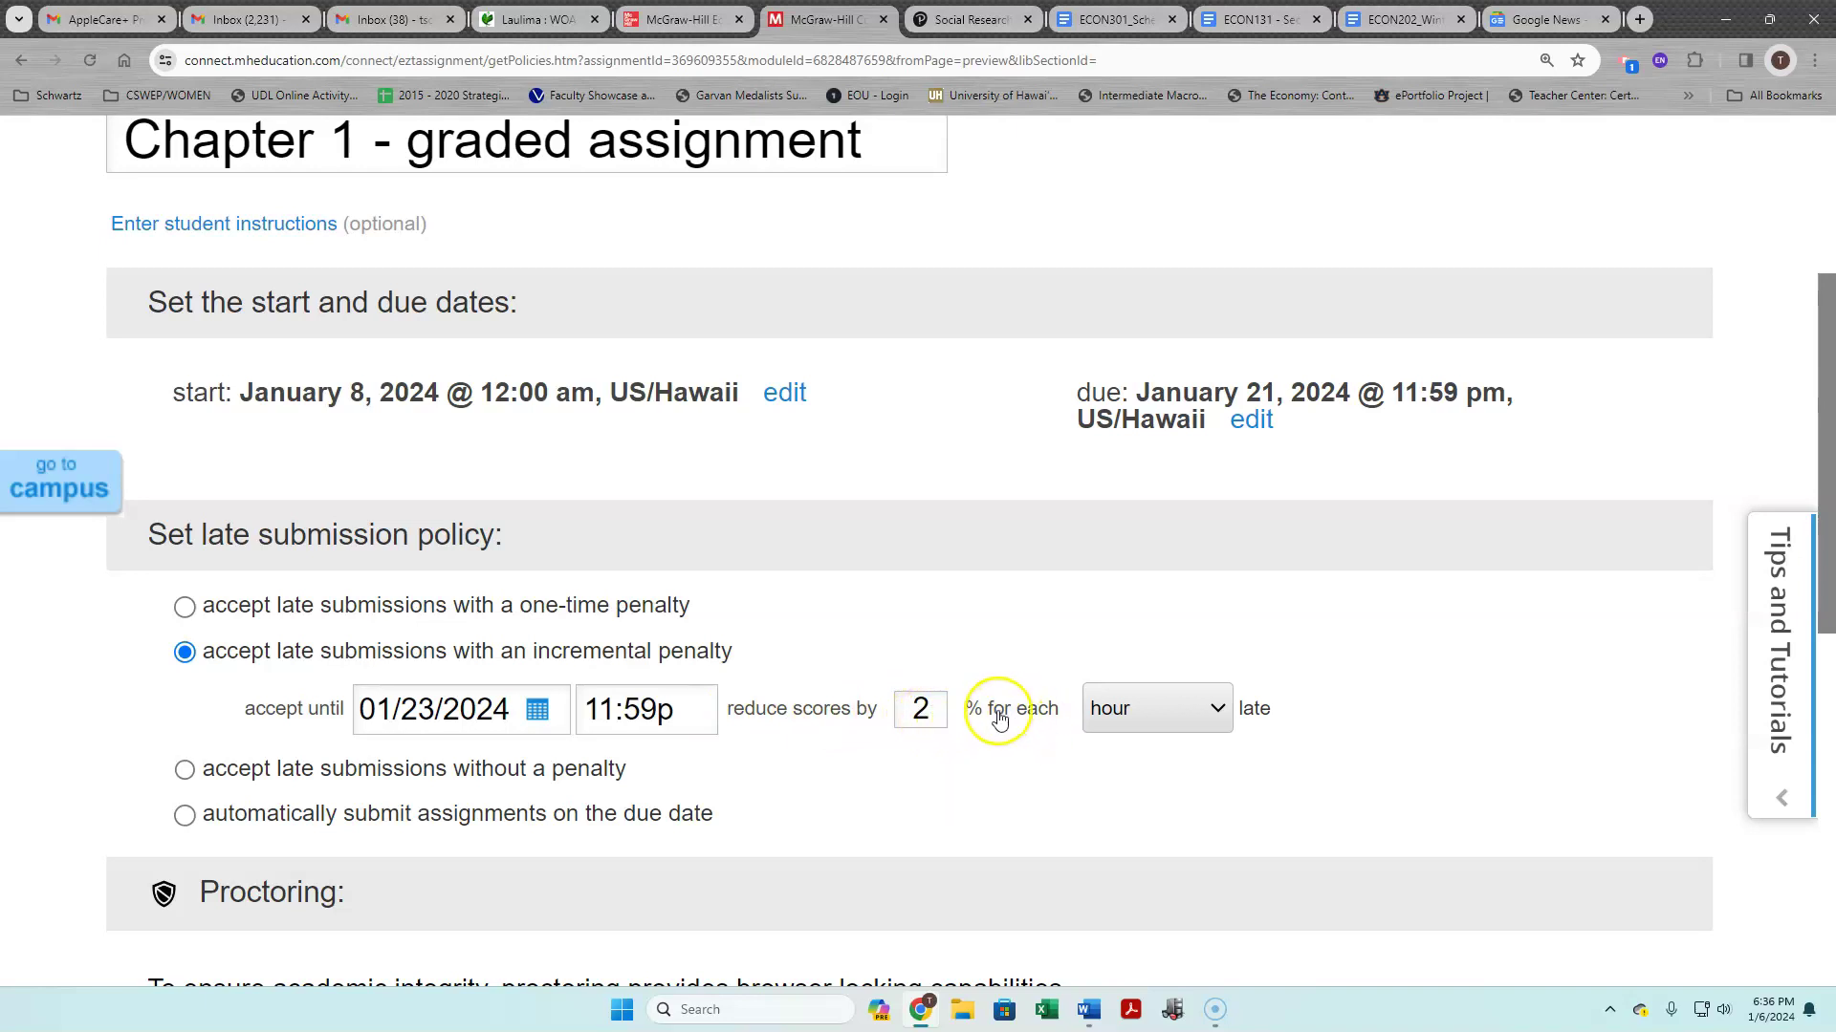
# Expand the homework advanced settings and make the Basic settings editable
pyautogui.scroll(-4, 1255, 632)
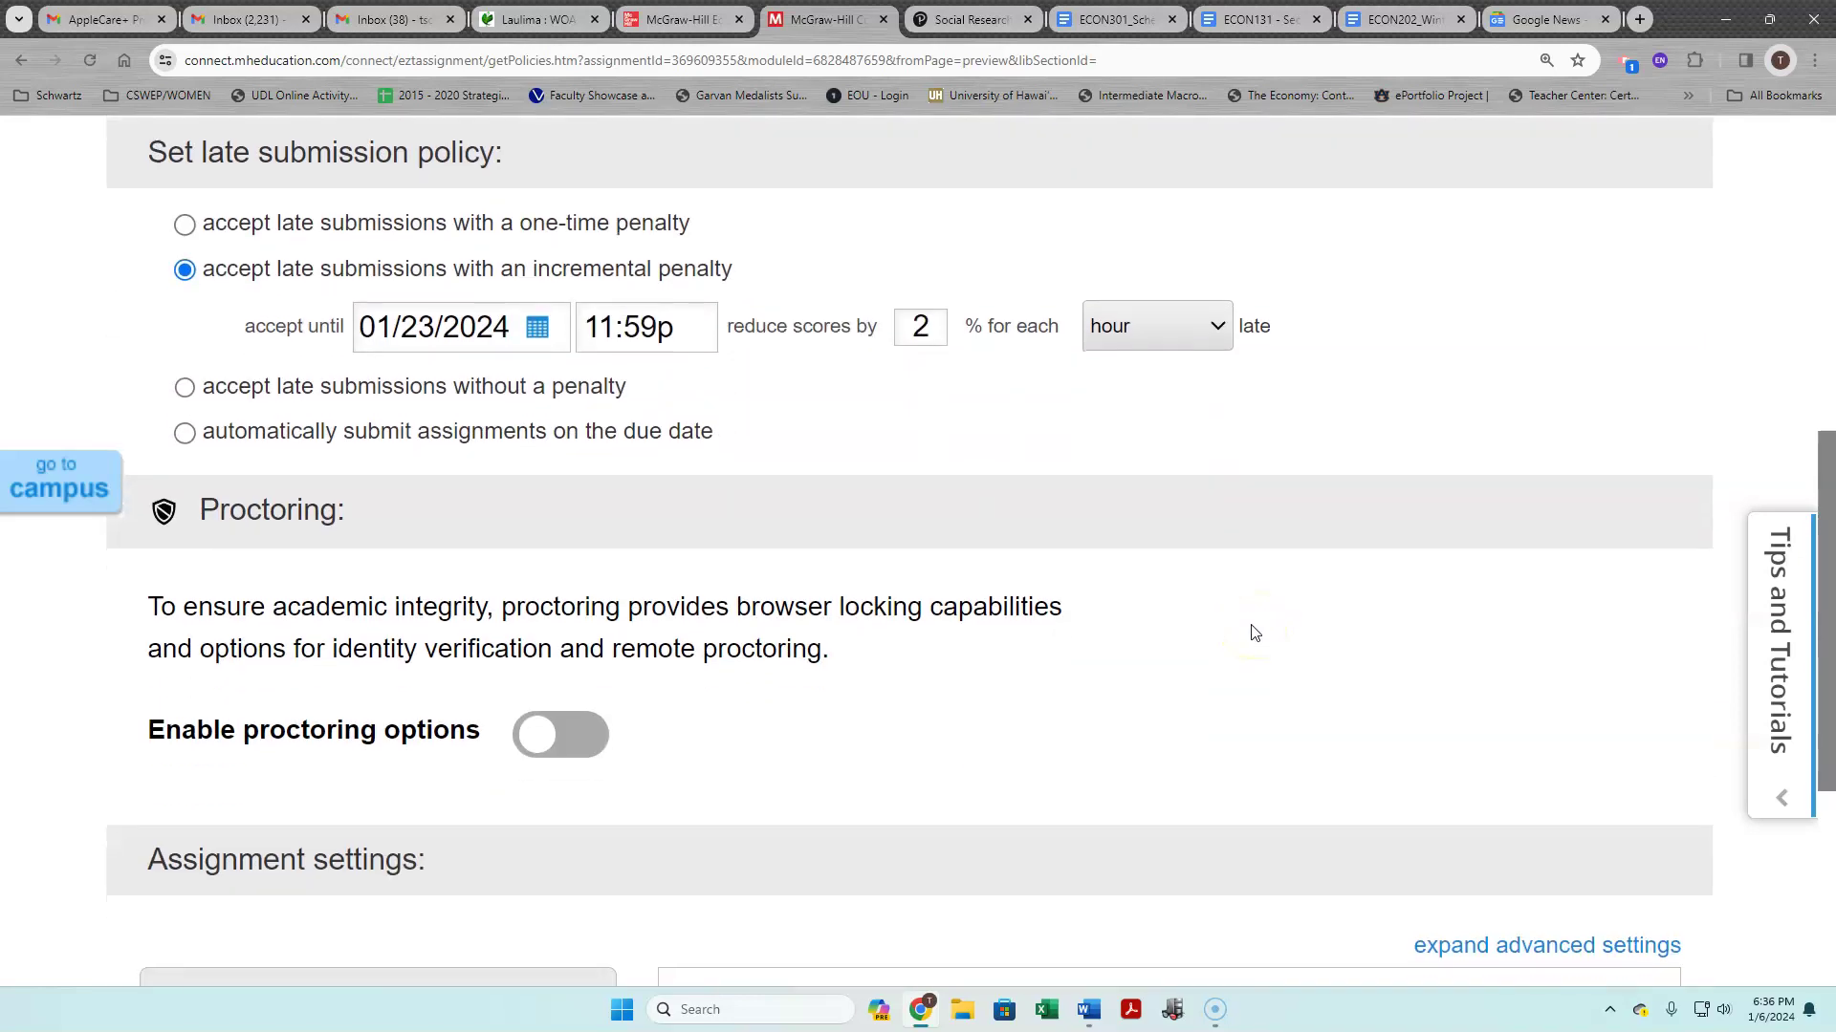
pyautogui.scroll(-2, 1256, 633)
pyautogui.scroll(2, 1224, 612)
pyautogui.scroll(-5, 524, 631)
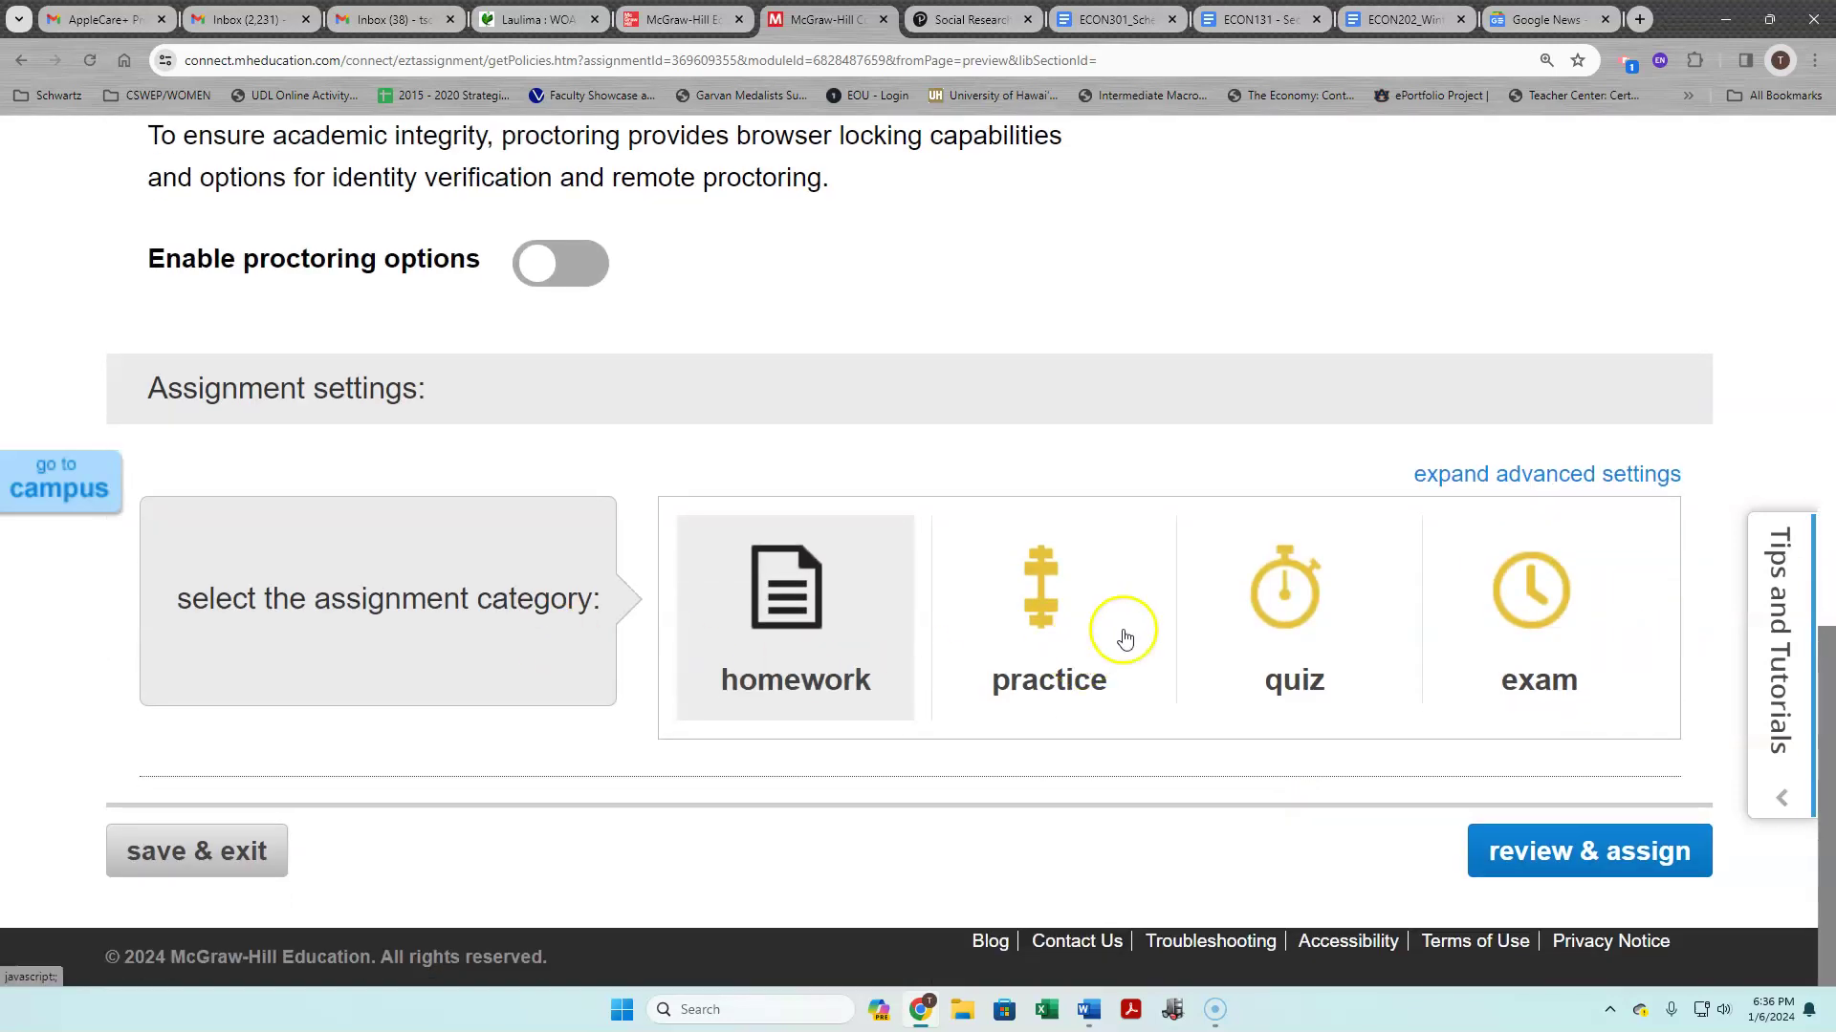
pyautogui.click(1463, 473)
pyautogui.scroll(-2, 1055, 634)
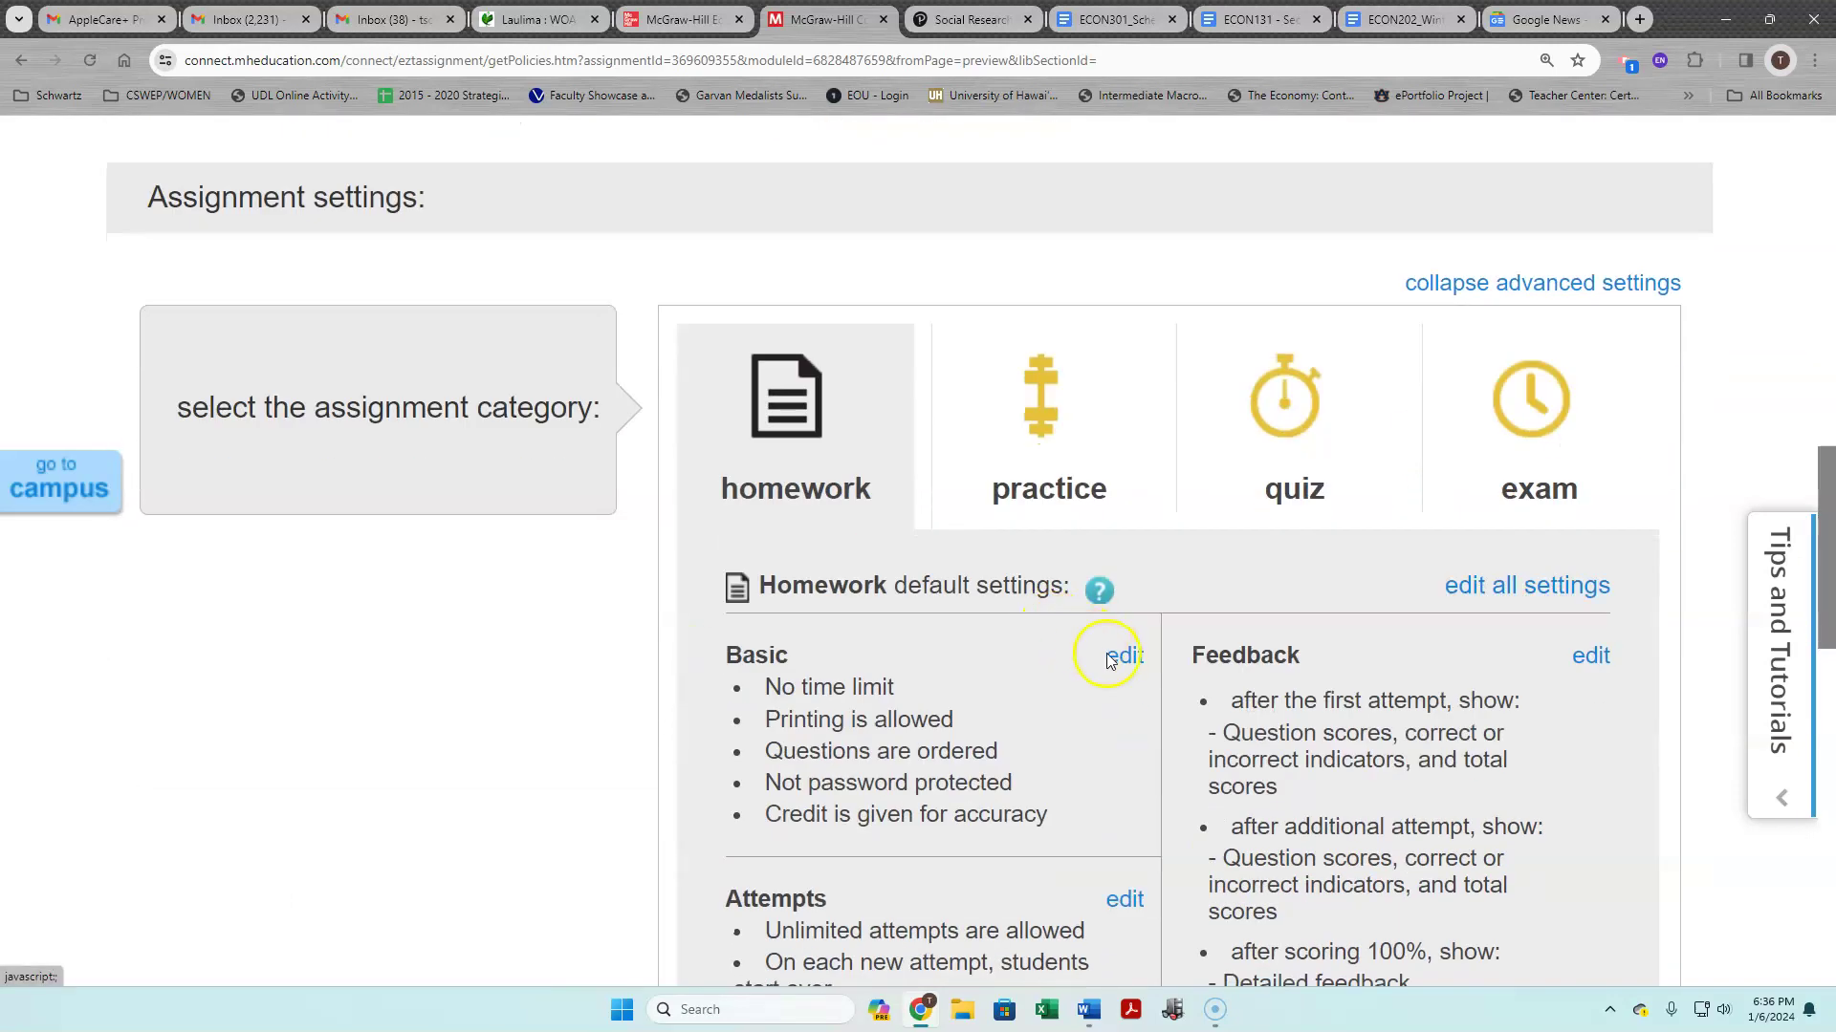
pyautogui.click(1117, 654)
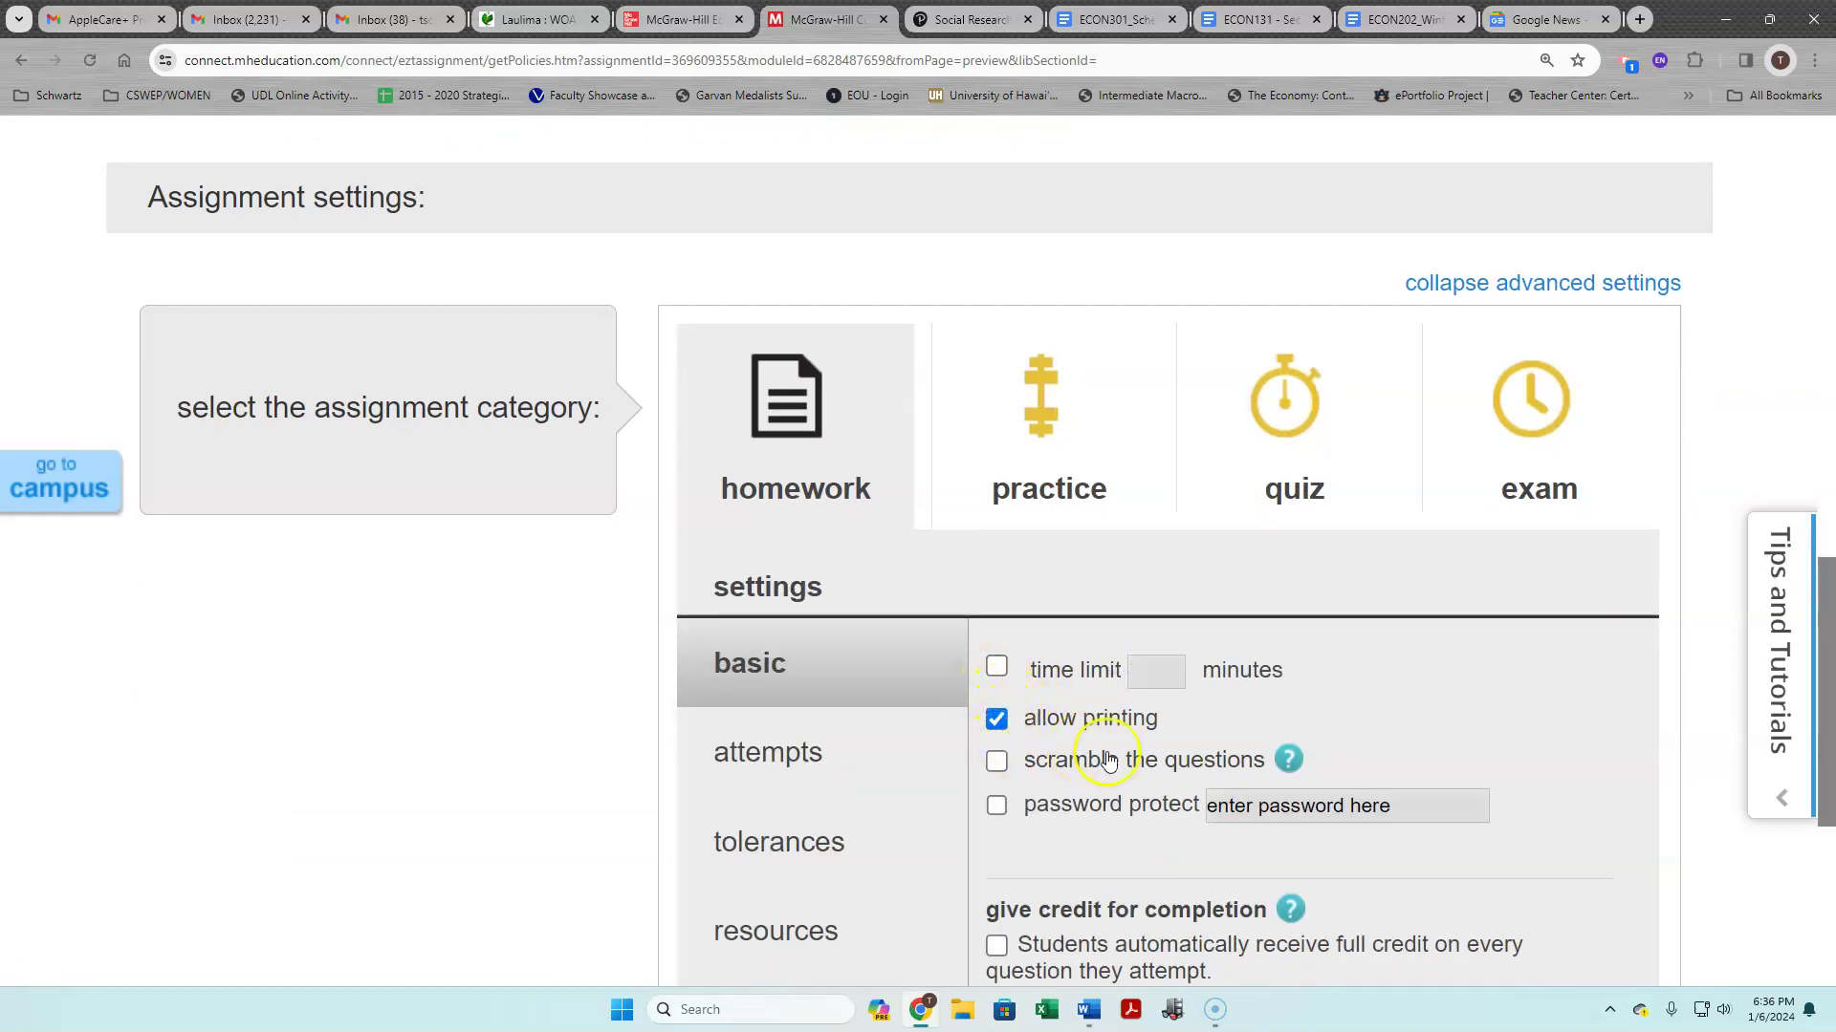
pyautogui.scroll(-4, 1106, 759)
# Review attempts, resources and feedback settings, including scores and correct answers after each attempt
pyautogui.click(763, 371)
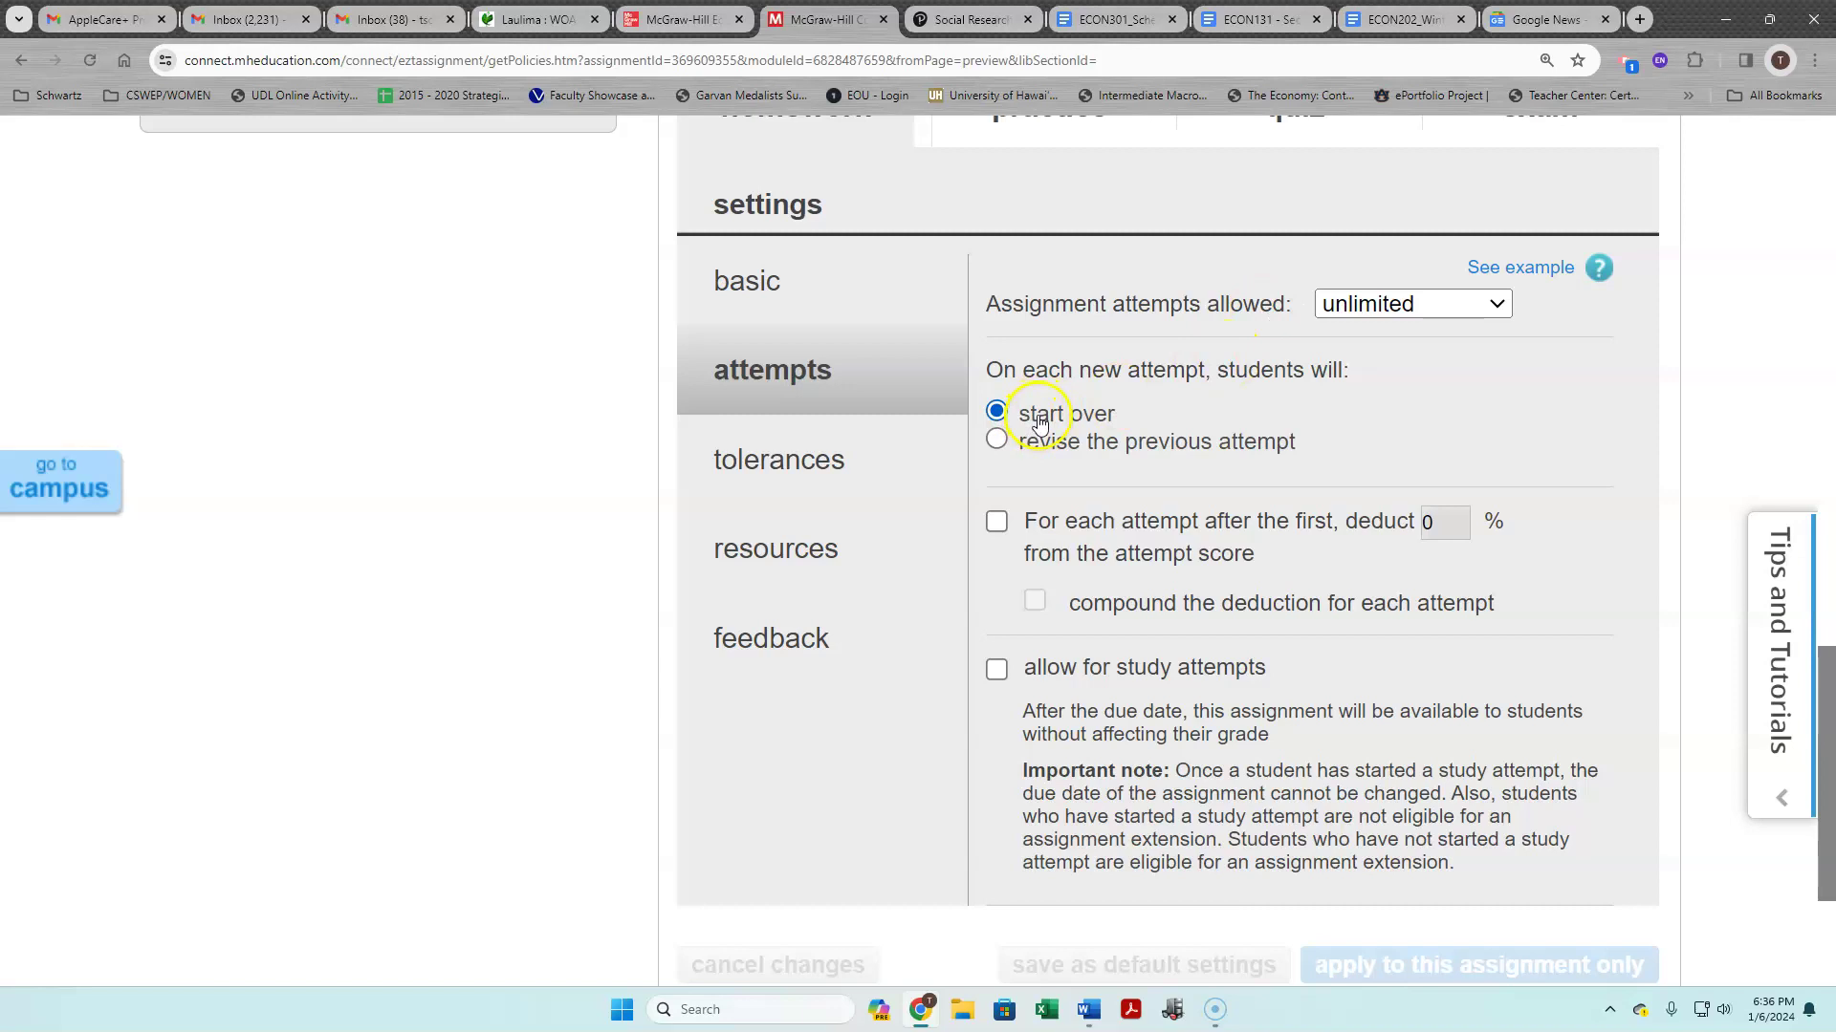
pyautogui.click(815, 552)
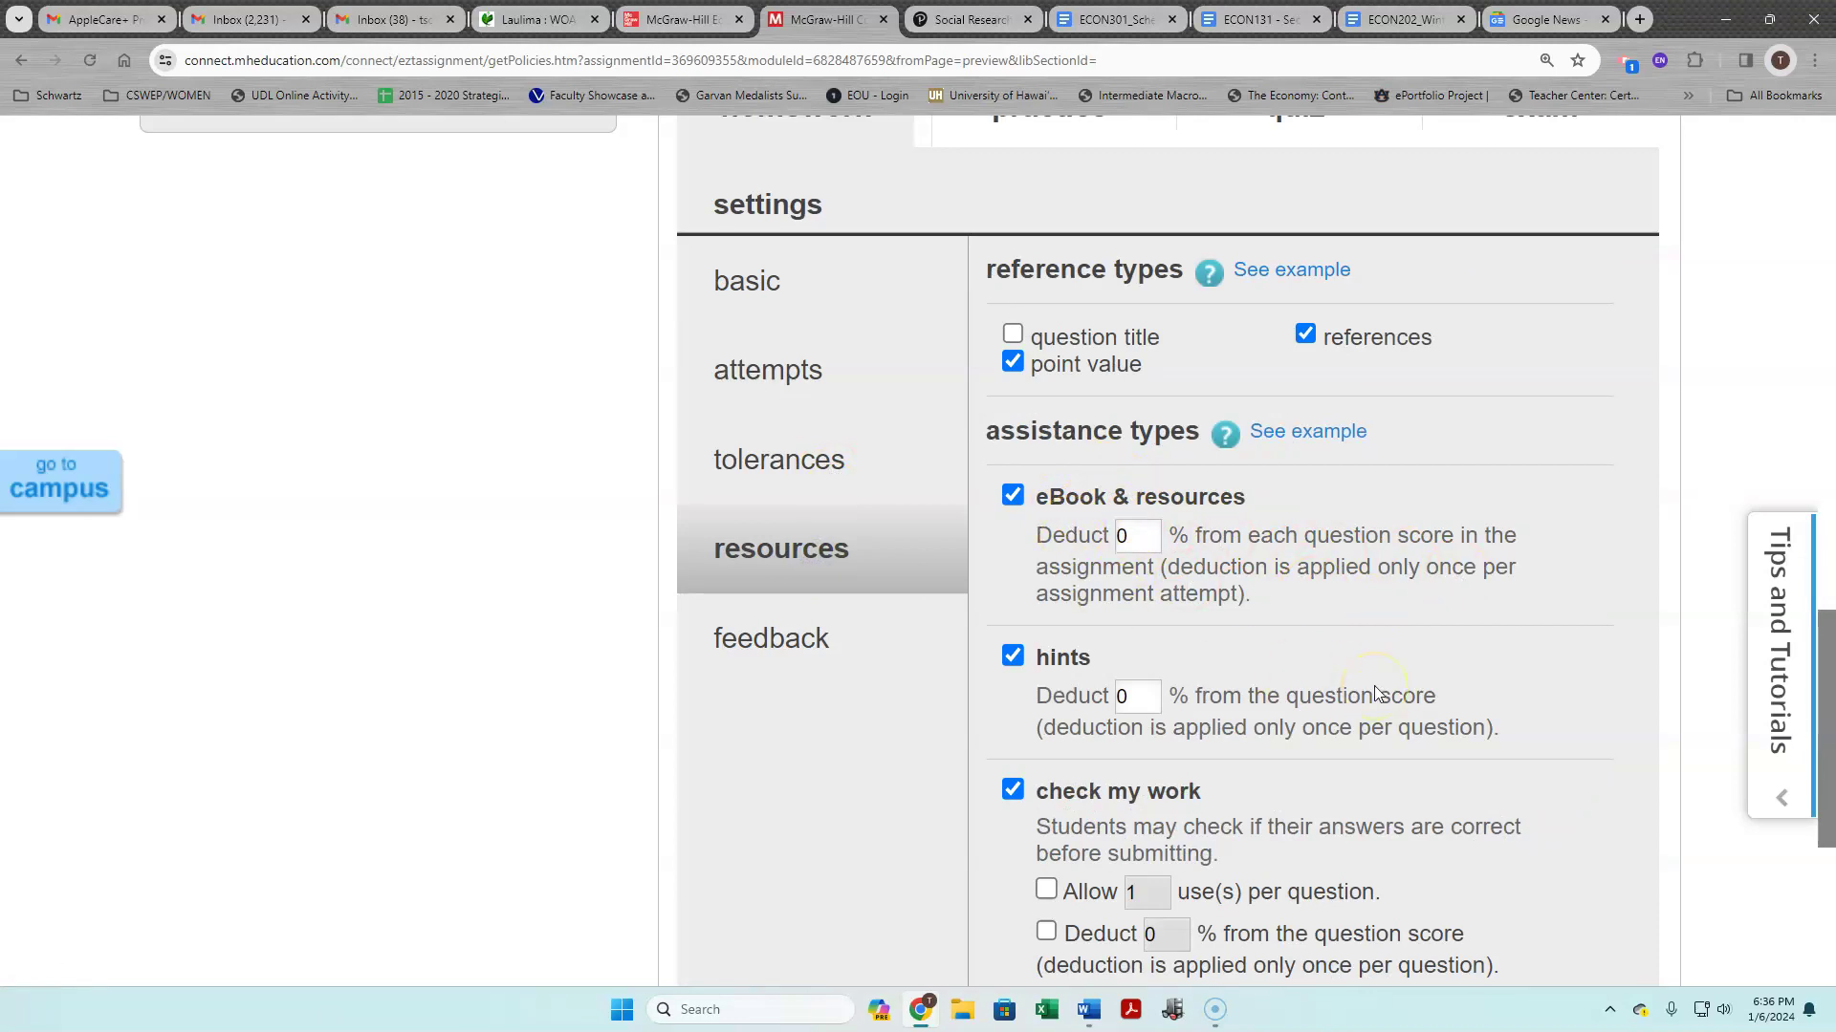
pyautogui.scroll(-2, 1377, 693)
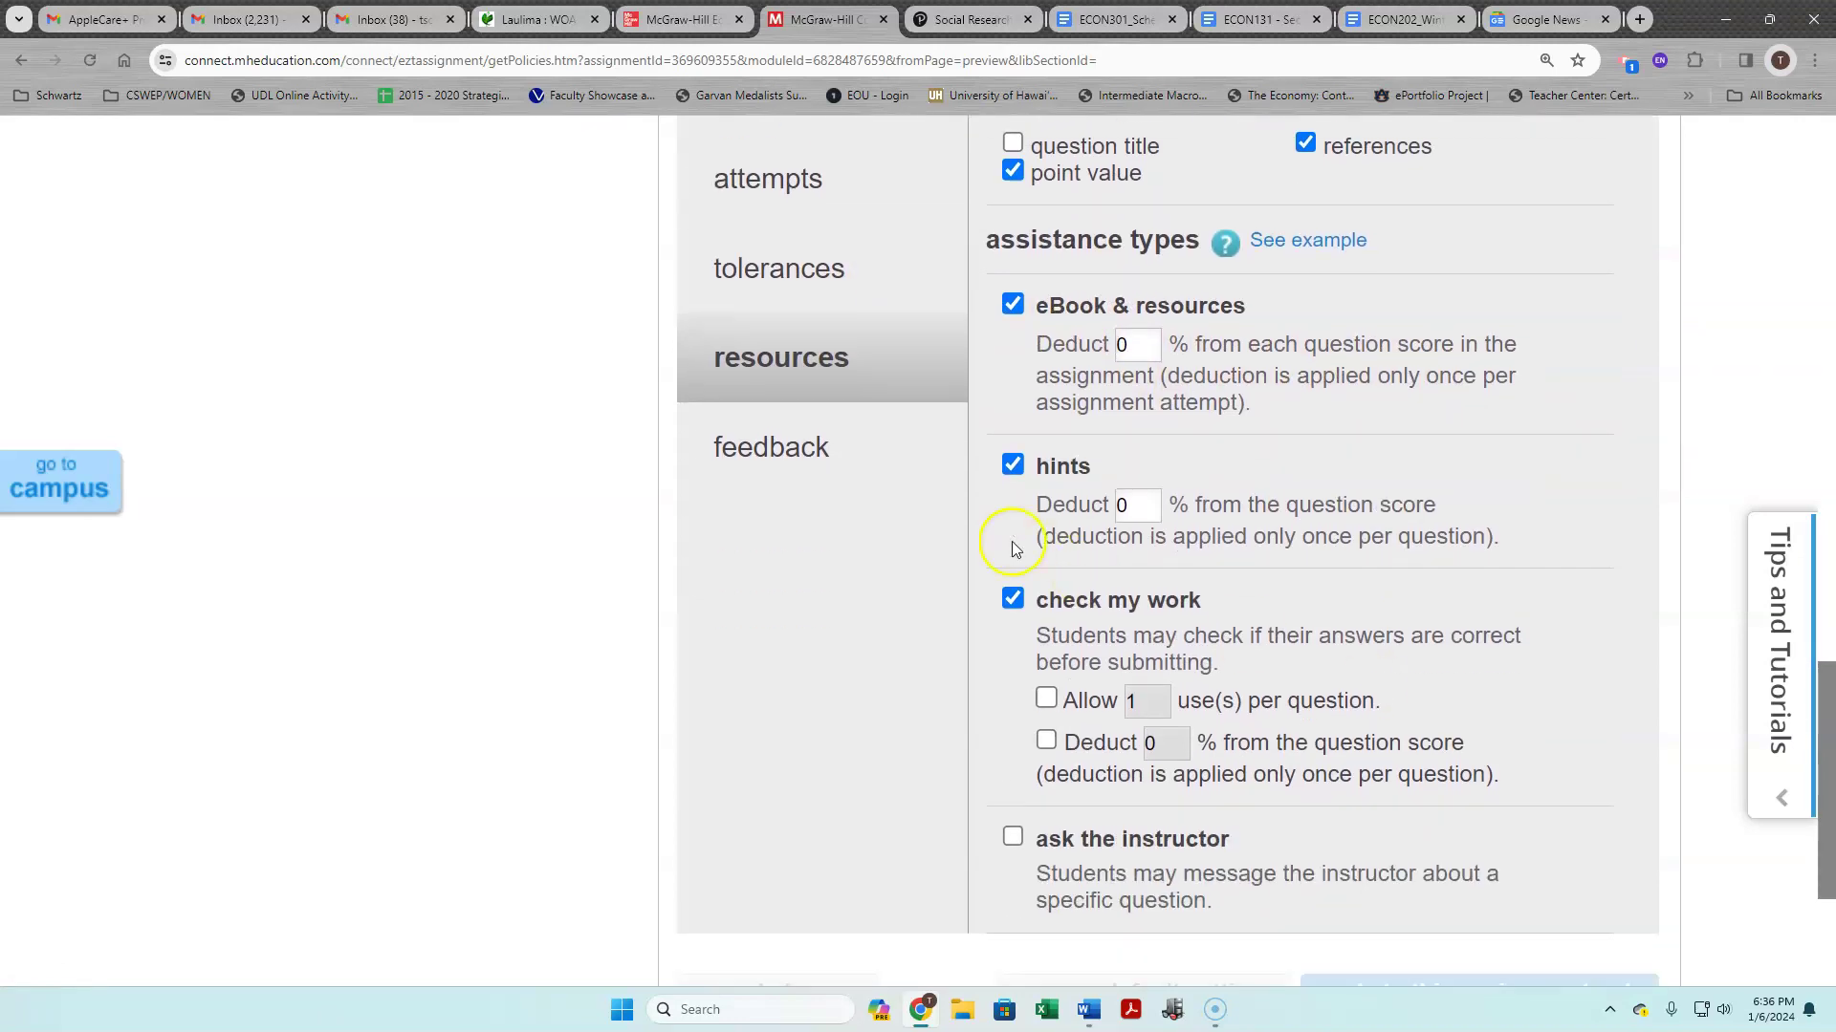
pyautogui.click(866, 457)
pyautogui.scroll(3, 1291, 478)
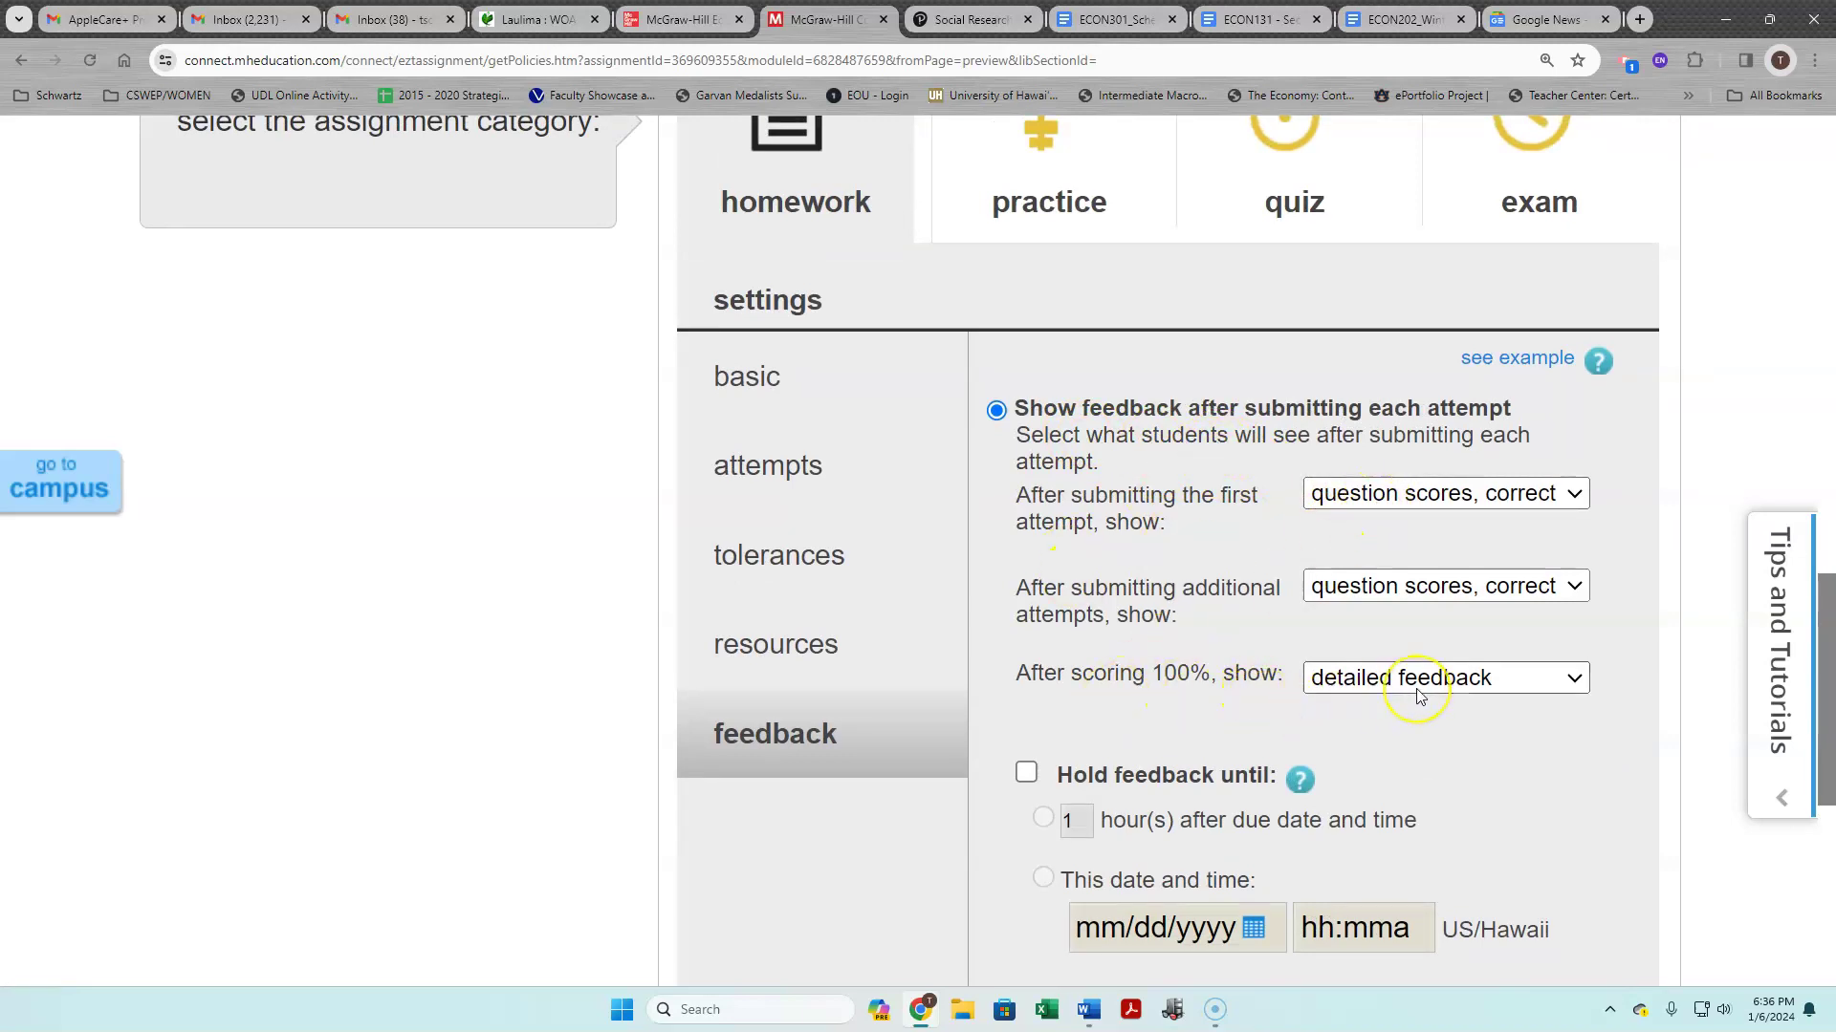
pyautogui.scroll(-3, 1415, 691)
pyautogui.scroll(-2, 1417, 696)
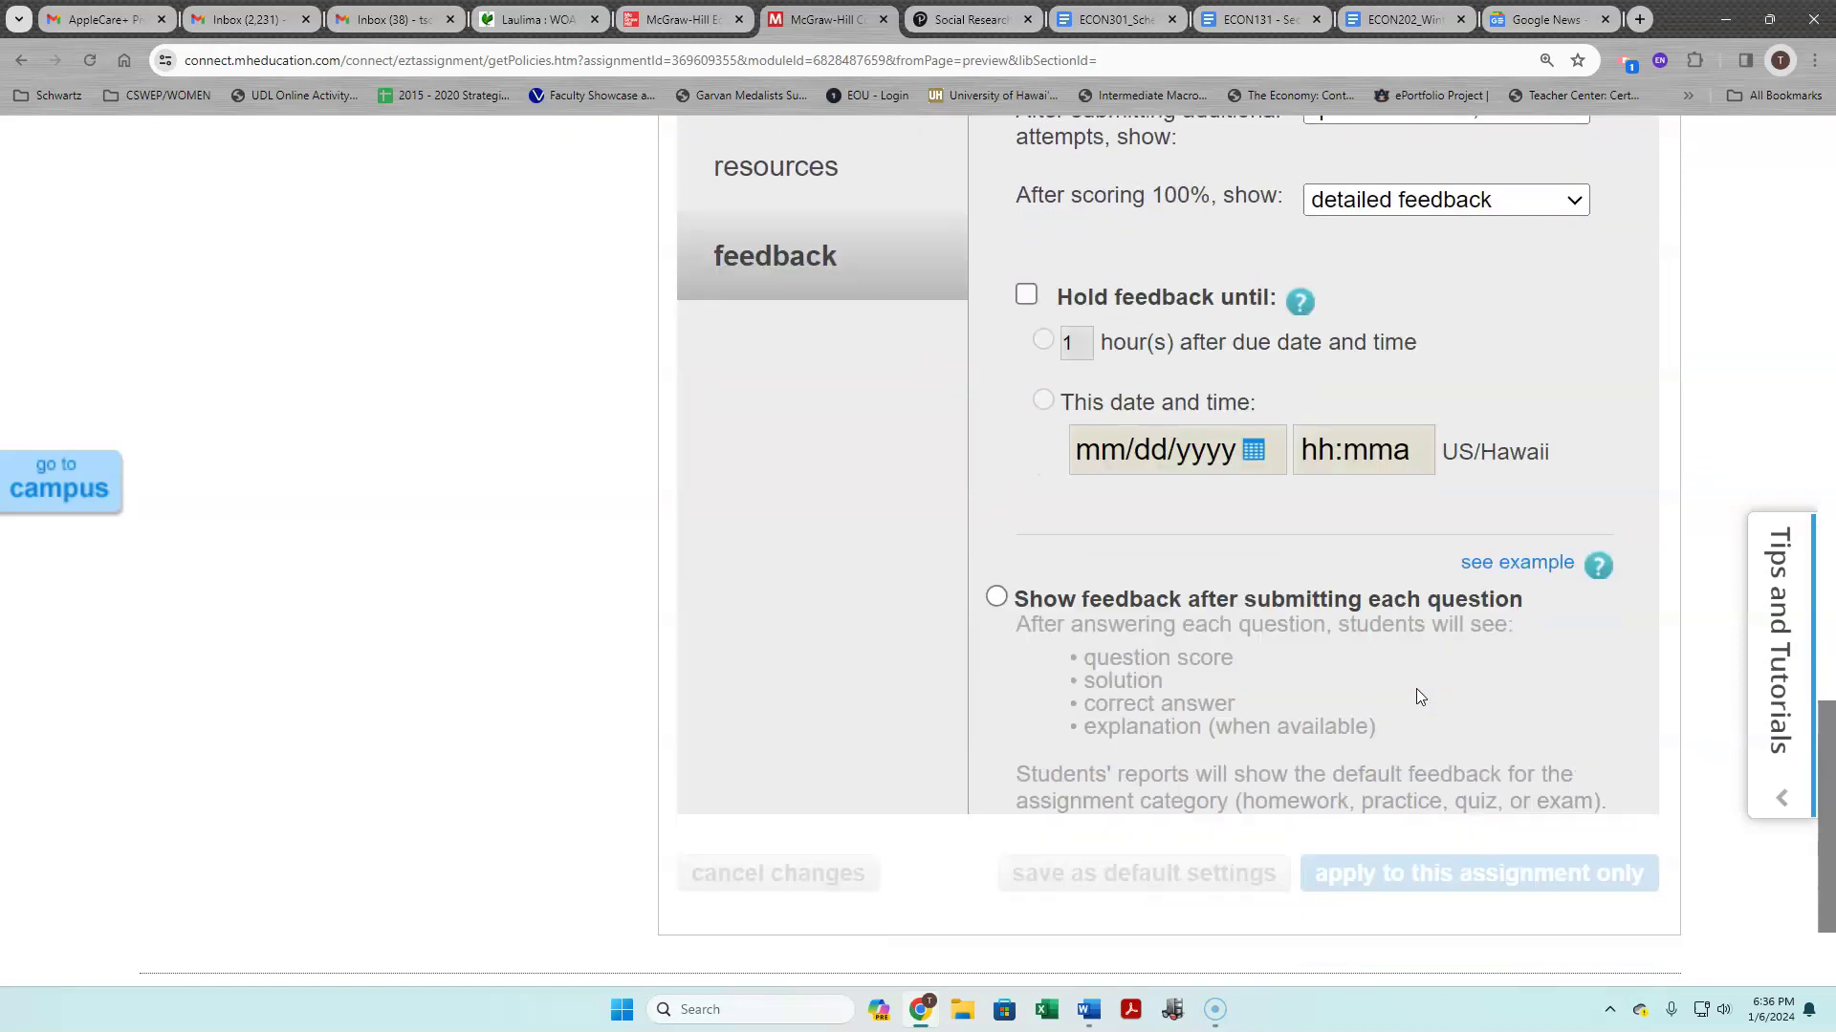
pyautogui.scroll(10, 1420, 696)
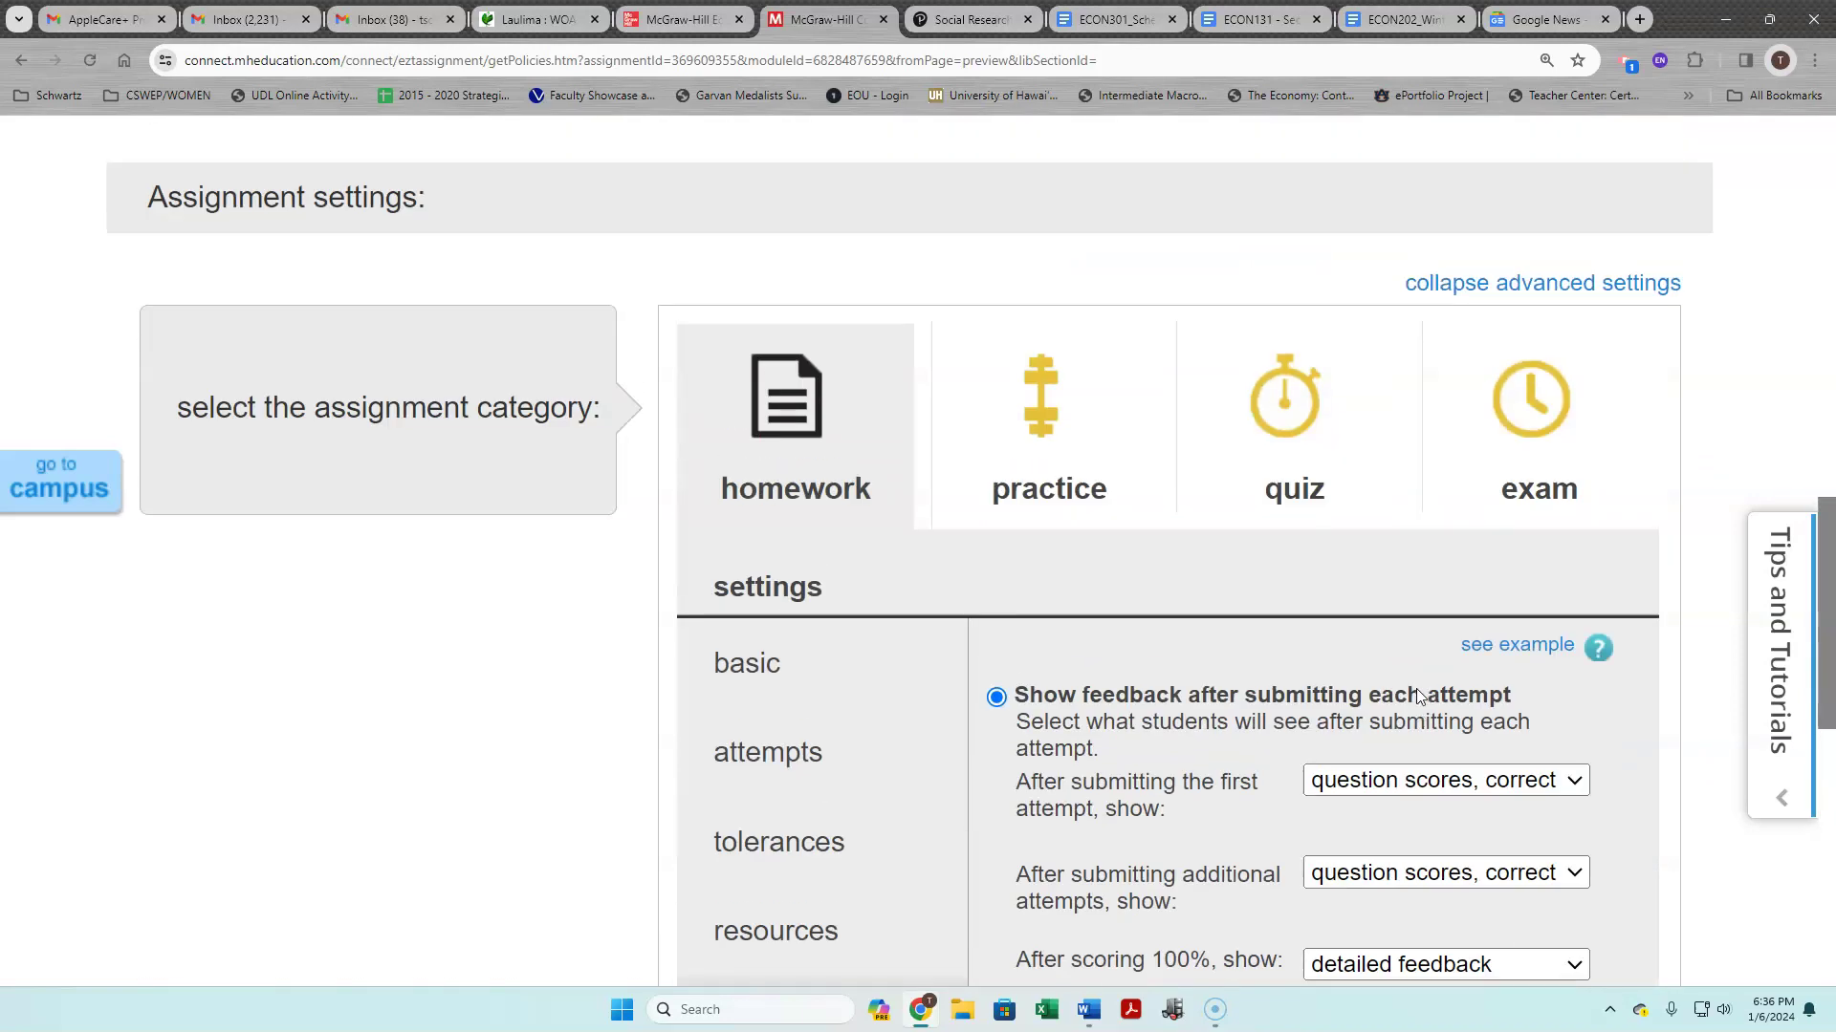
pyautogui.scroll(-8, 1420, 695)
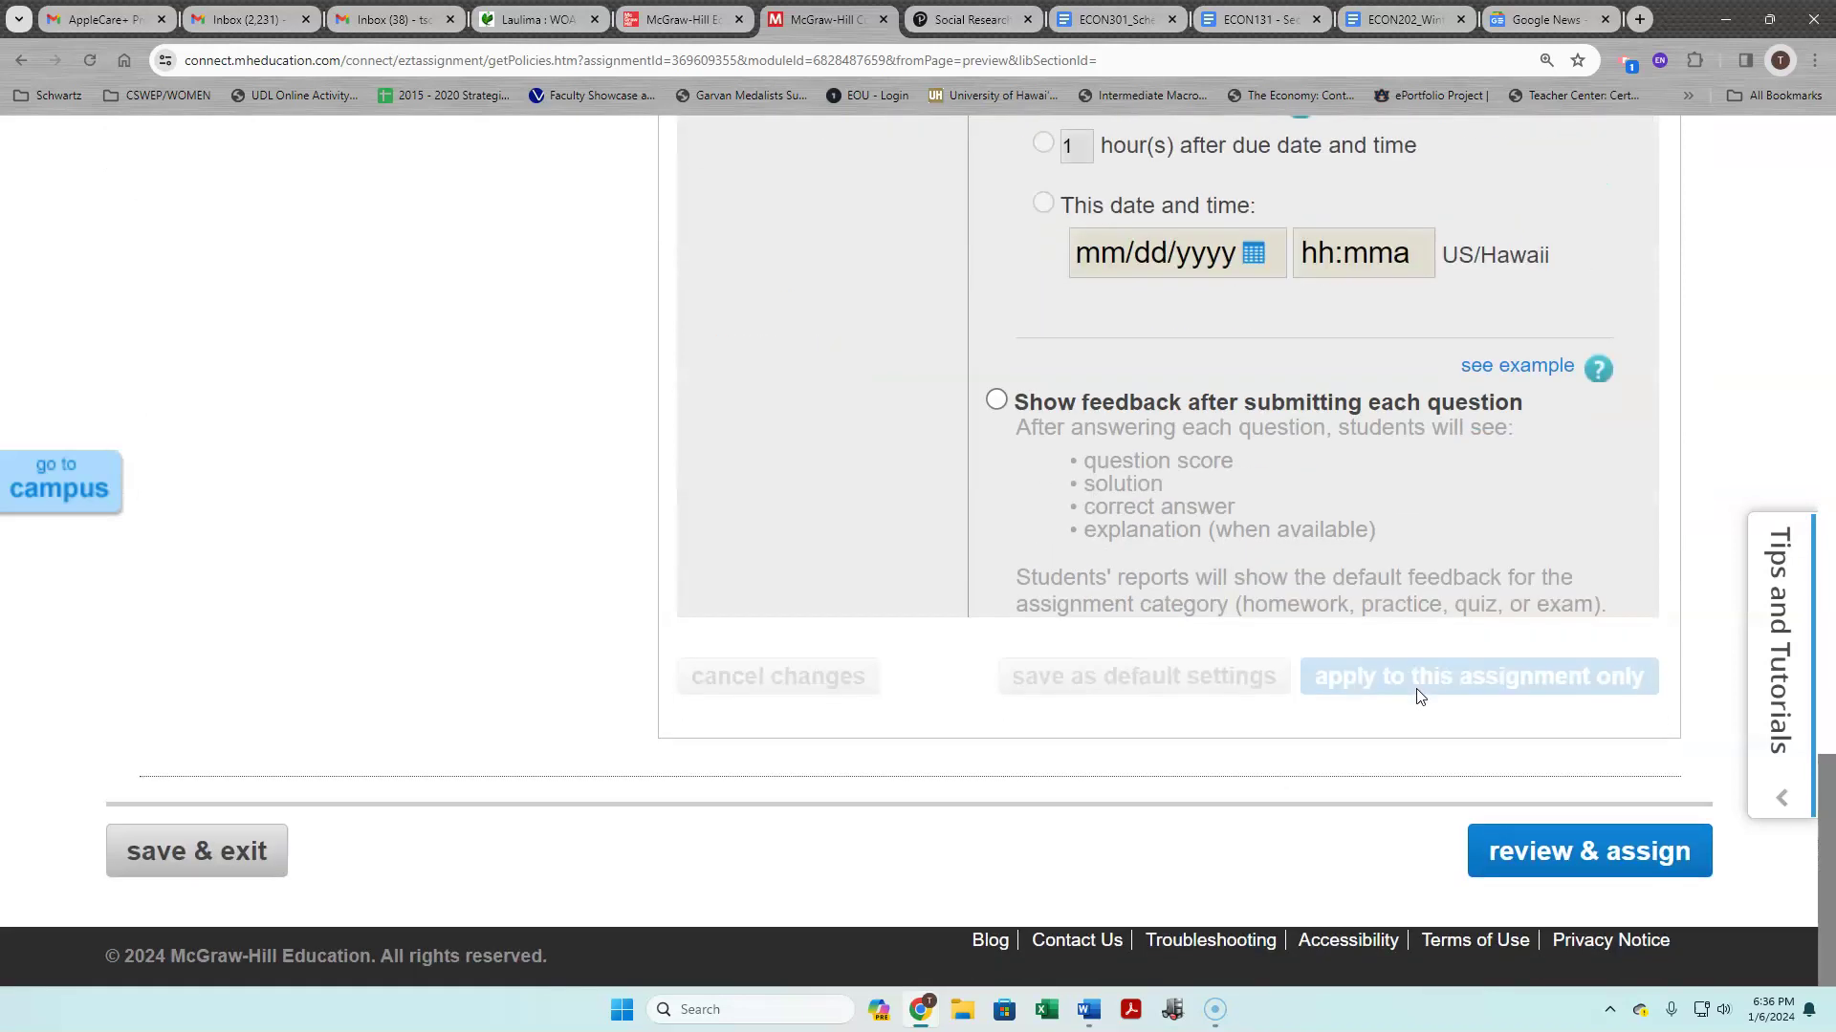
# Continue to review & assign, assign the assignment, and land back on the section home
pyautogui.click(1568, 862)
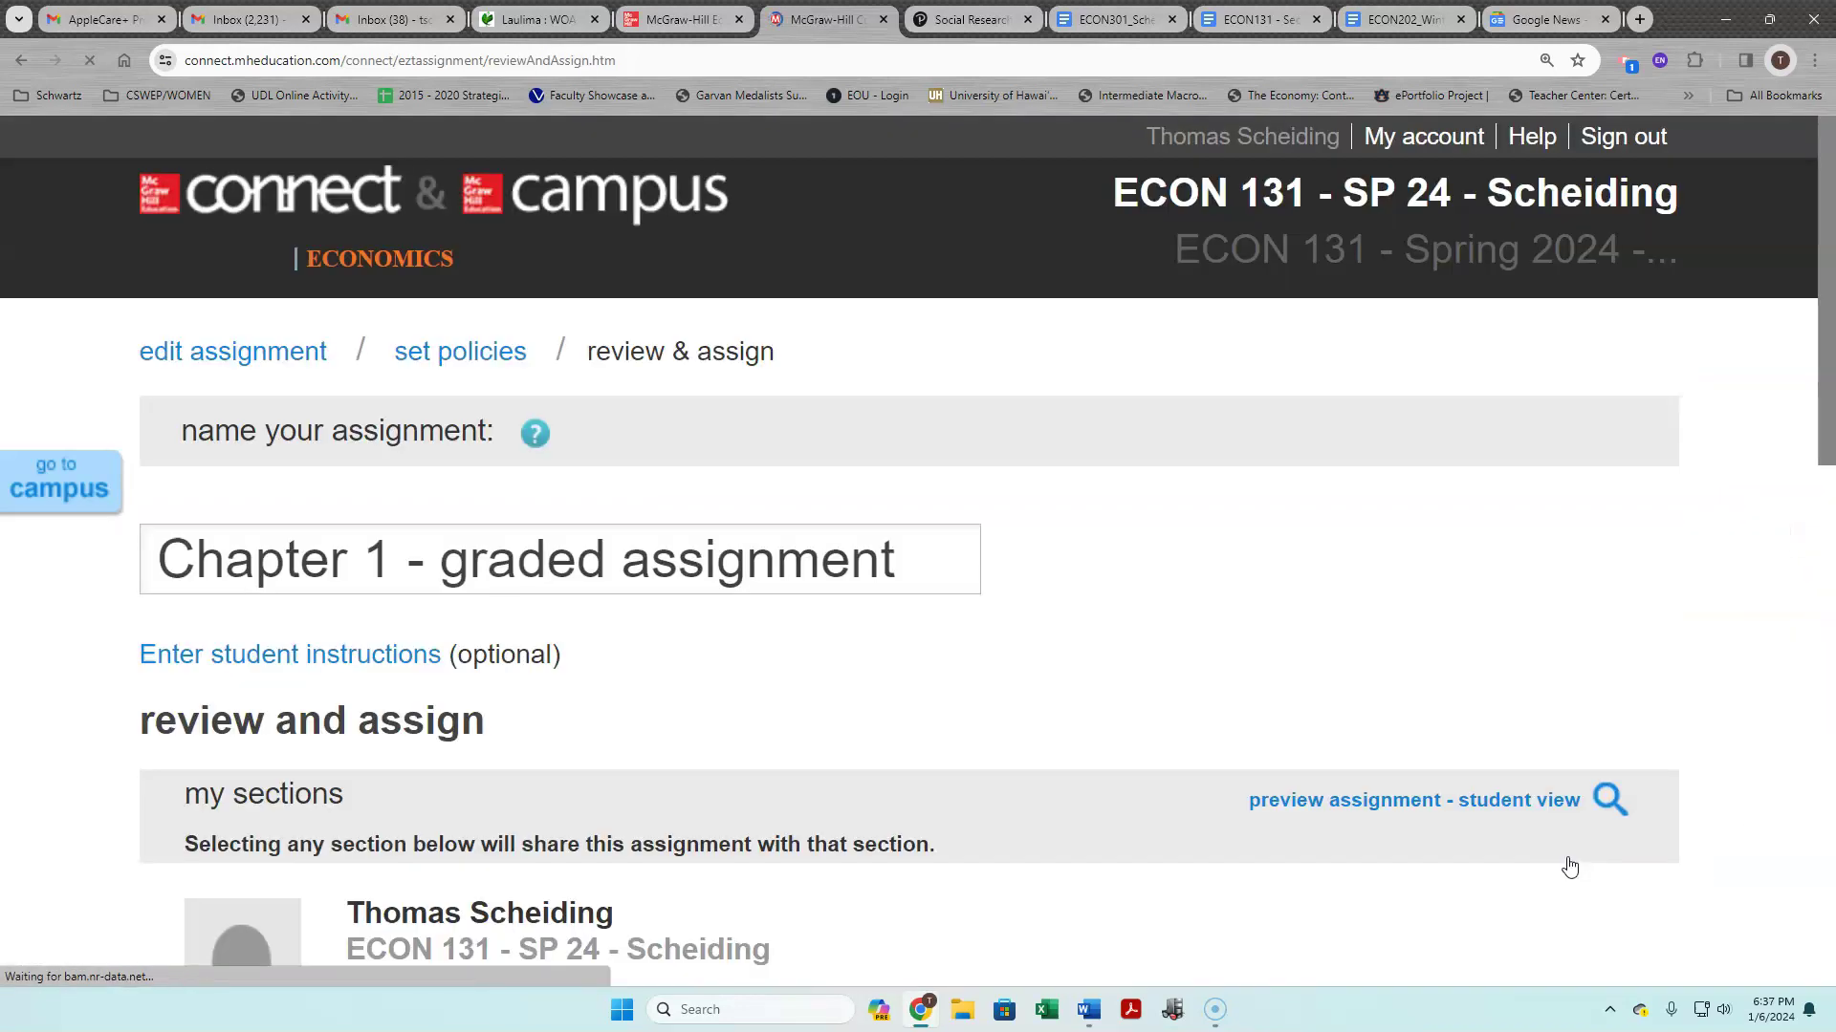
pyautogui.scroll(-12, 1569, 866)
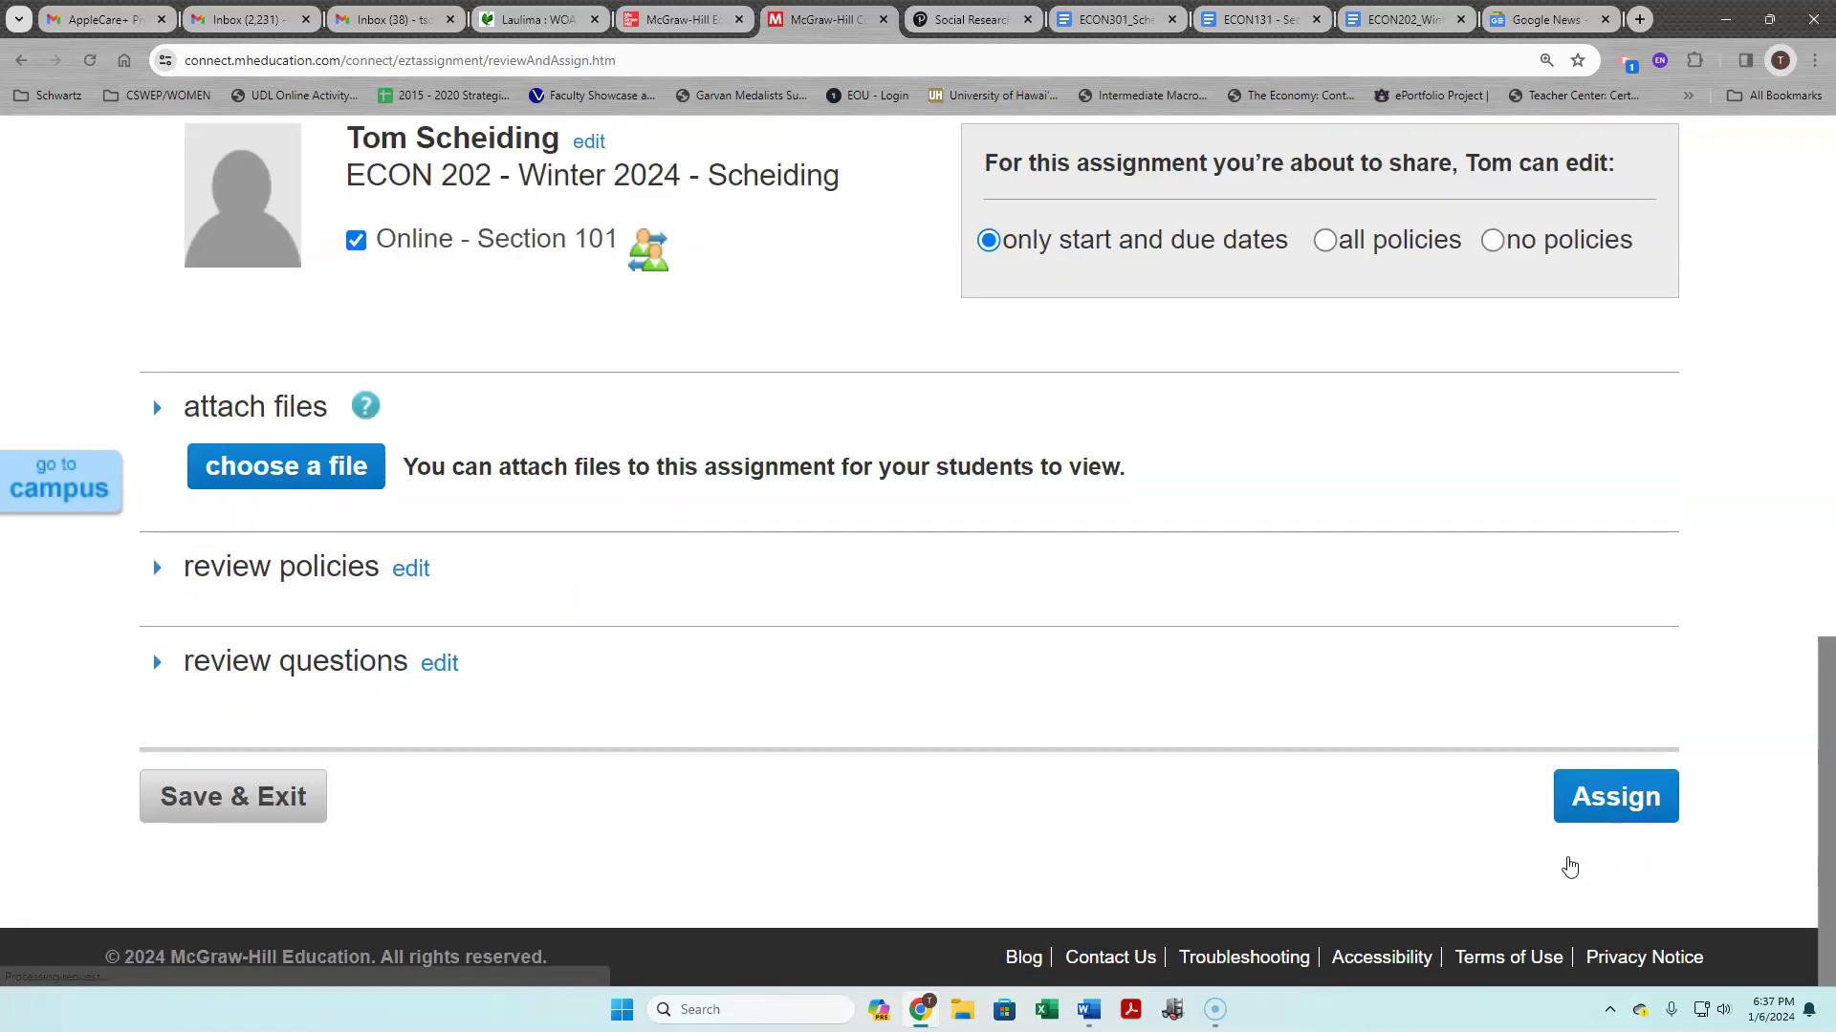
pyautogui.click(1562, 795)
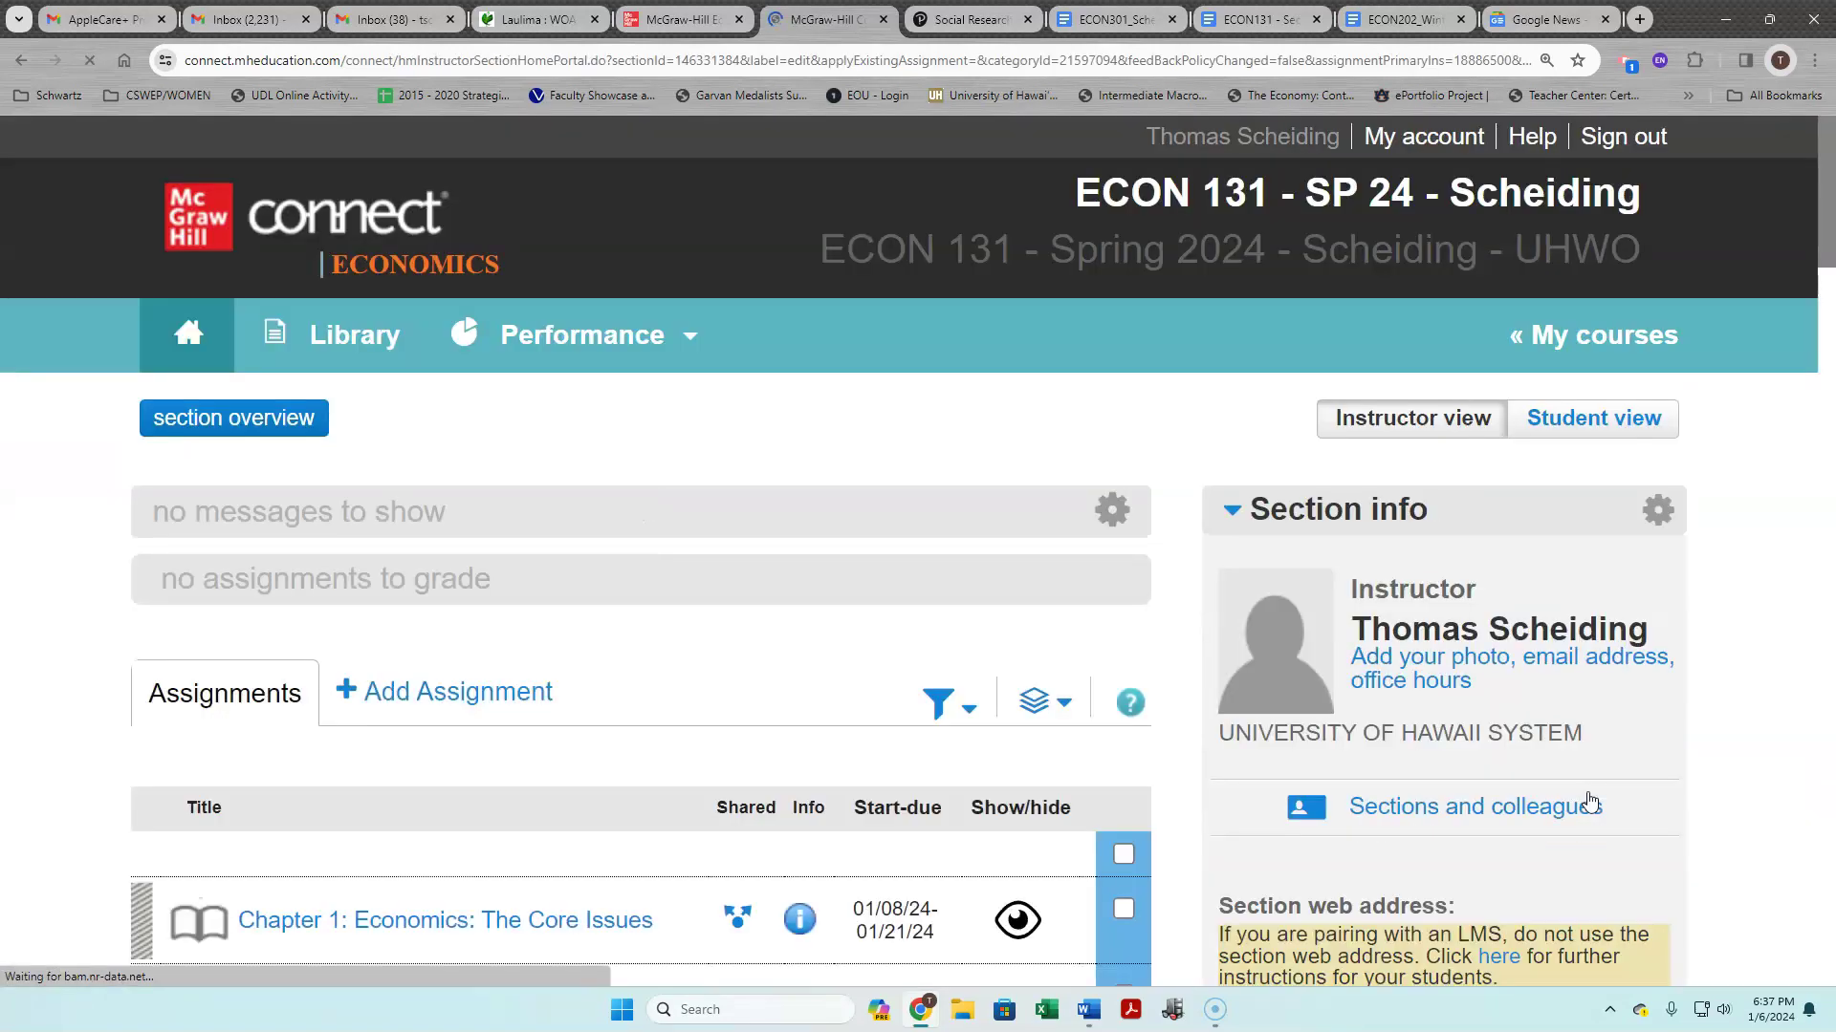
pyautogui.click(841, 619)
pyautogui.scroll(-8, 832, 616)
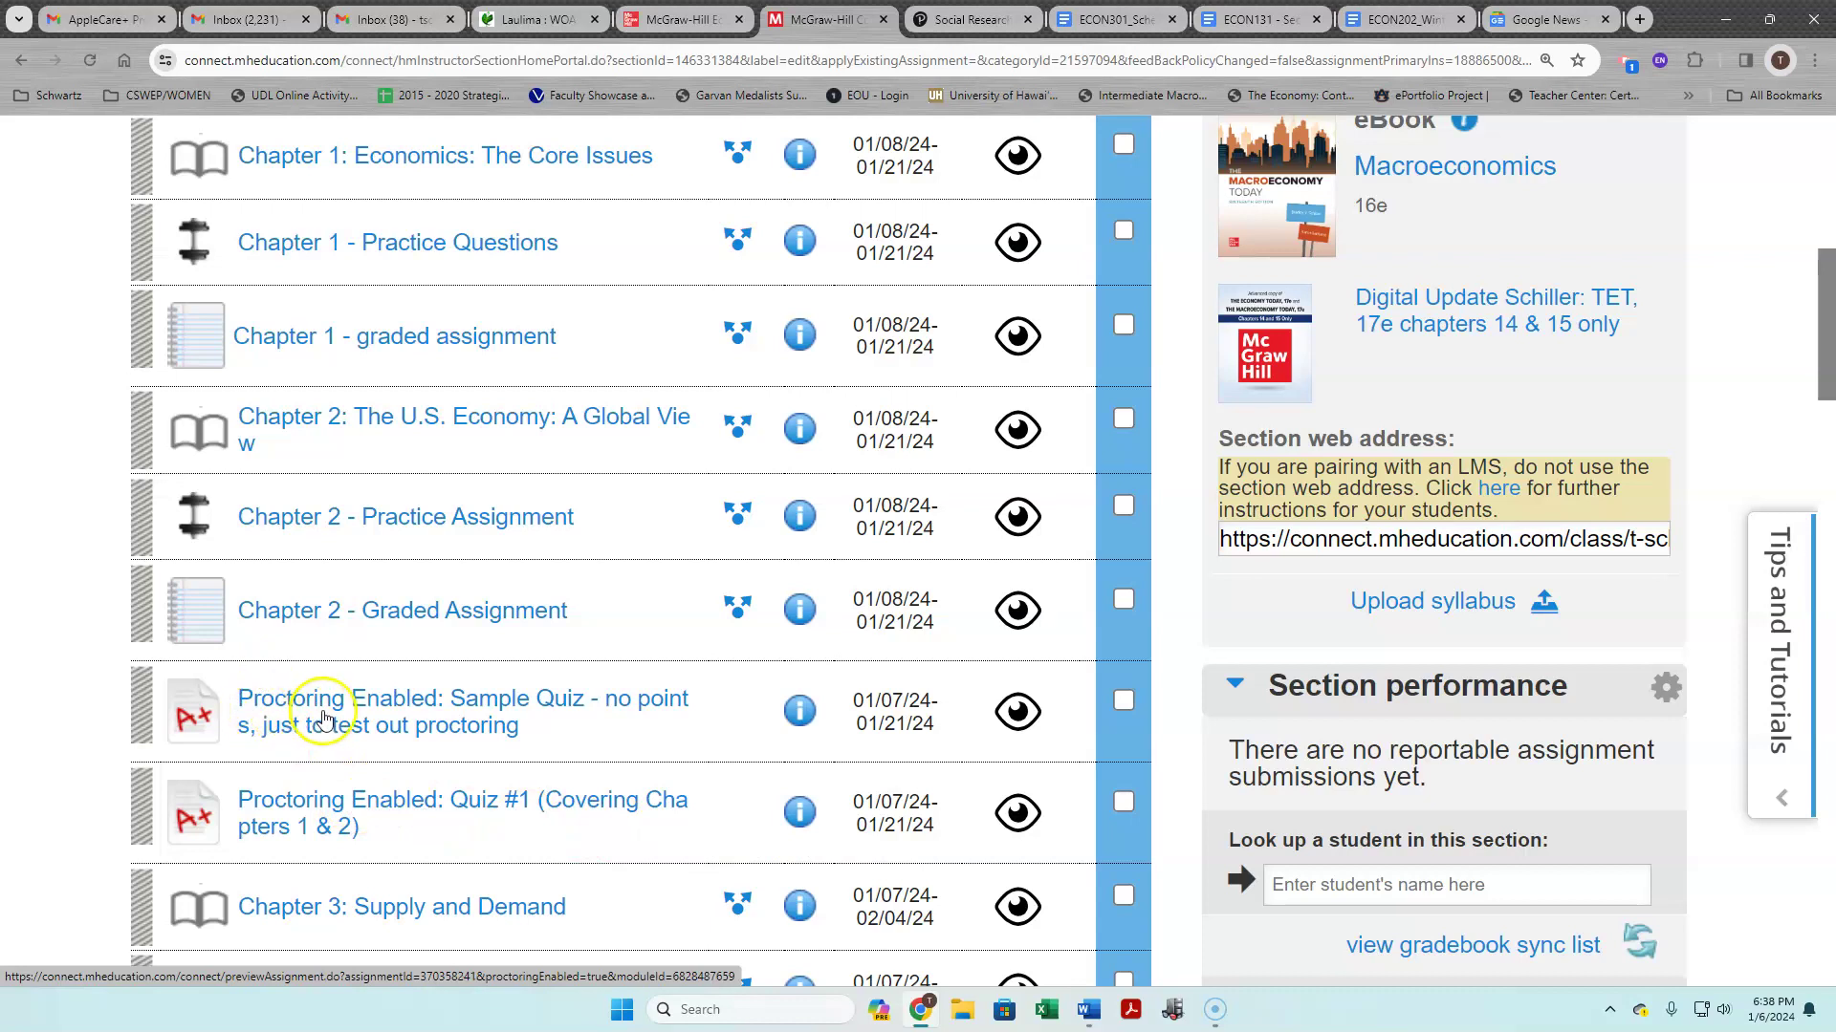
# Open the proctored Sample Quiz and display its policies
pyautogui.click(349, 731)
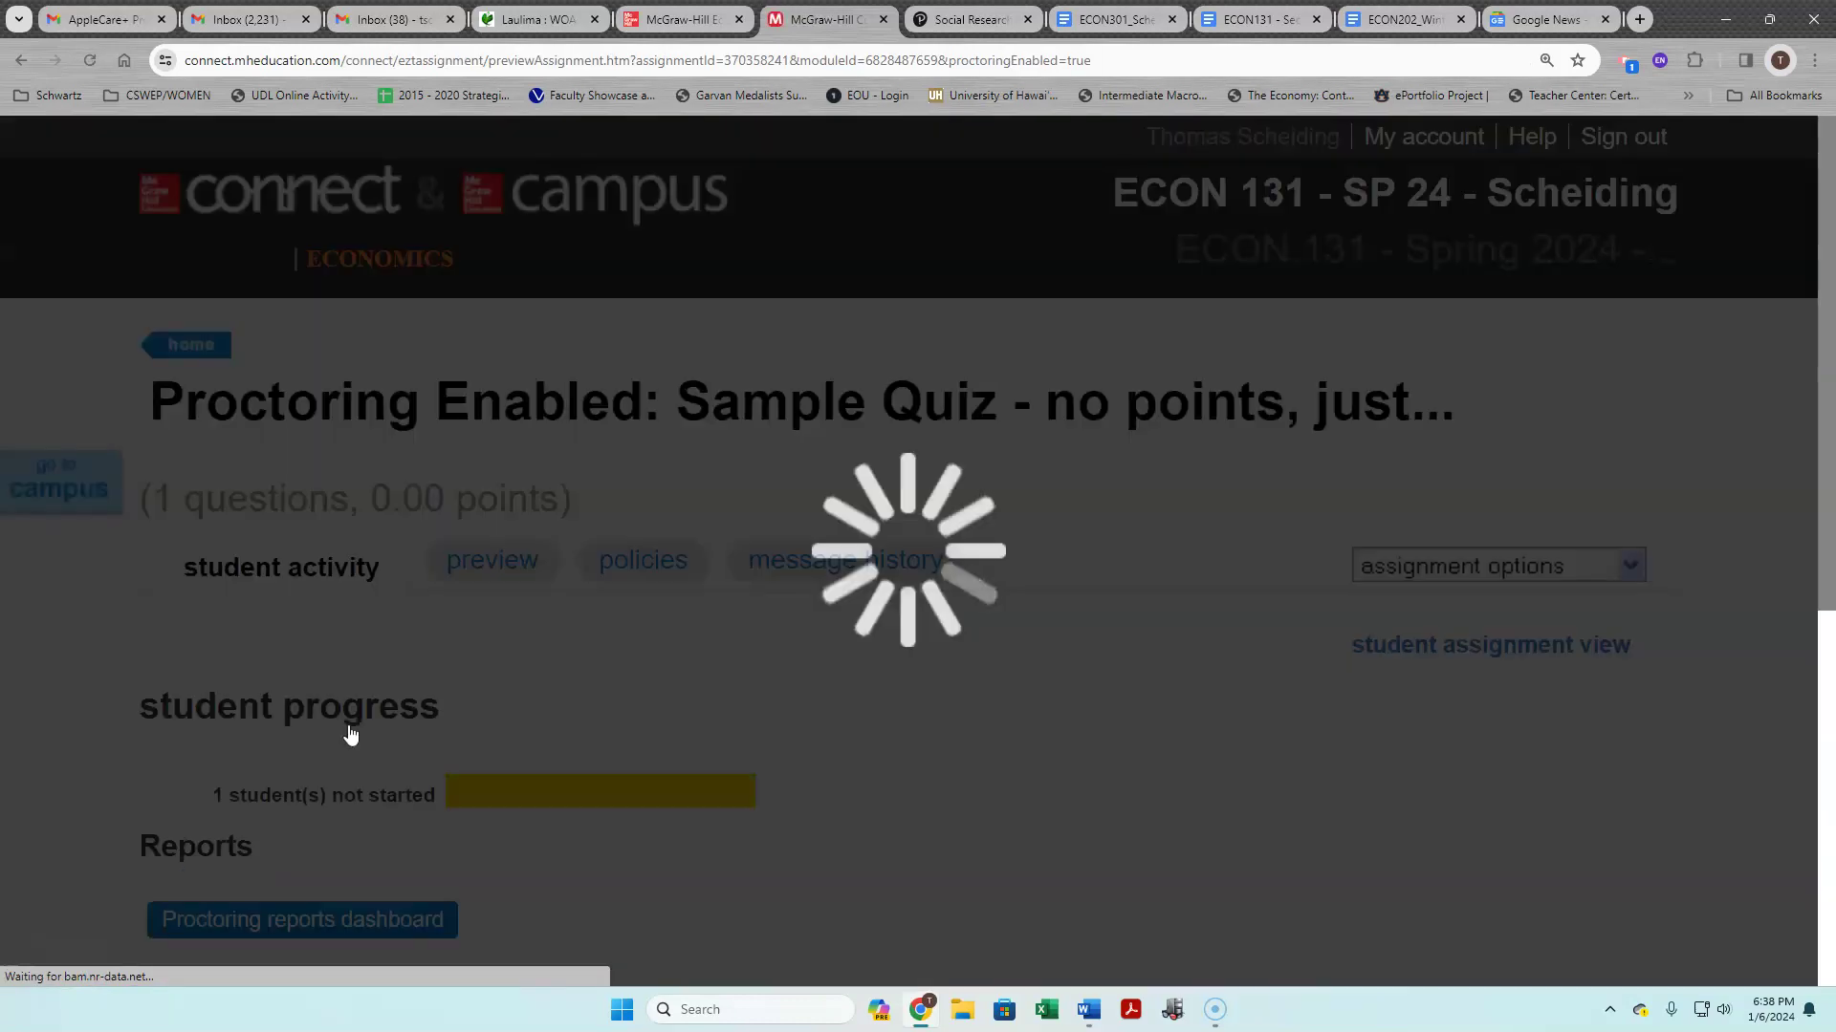
pyautogui.scroll(-5, 656, 704)
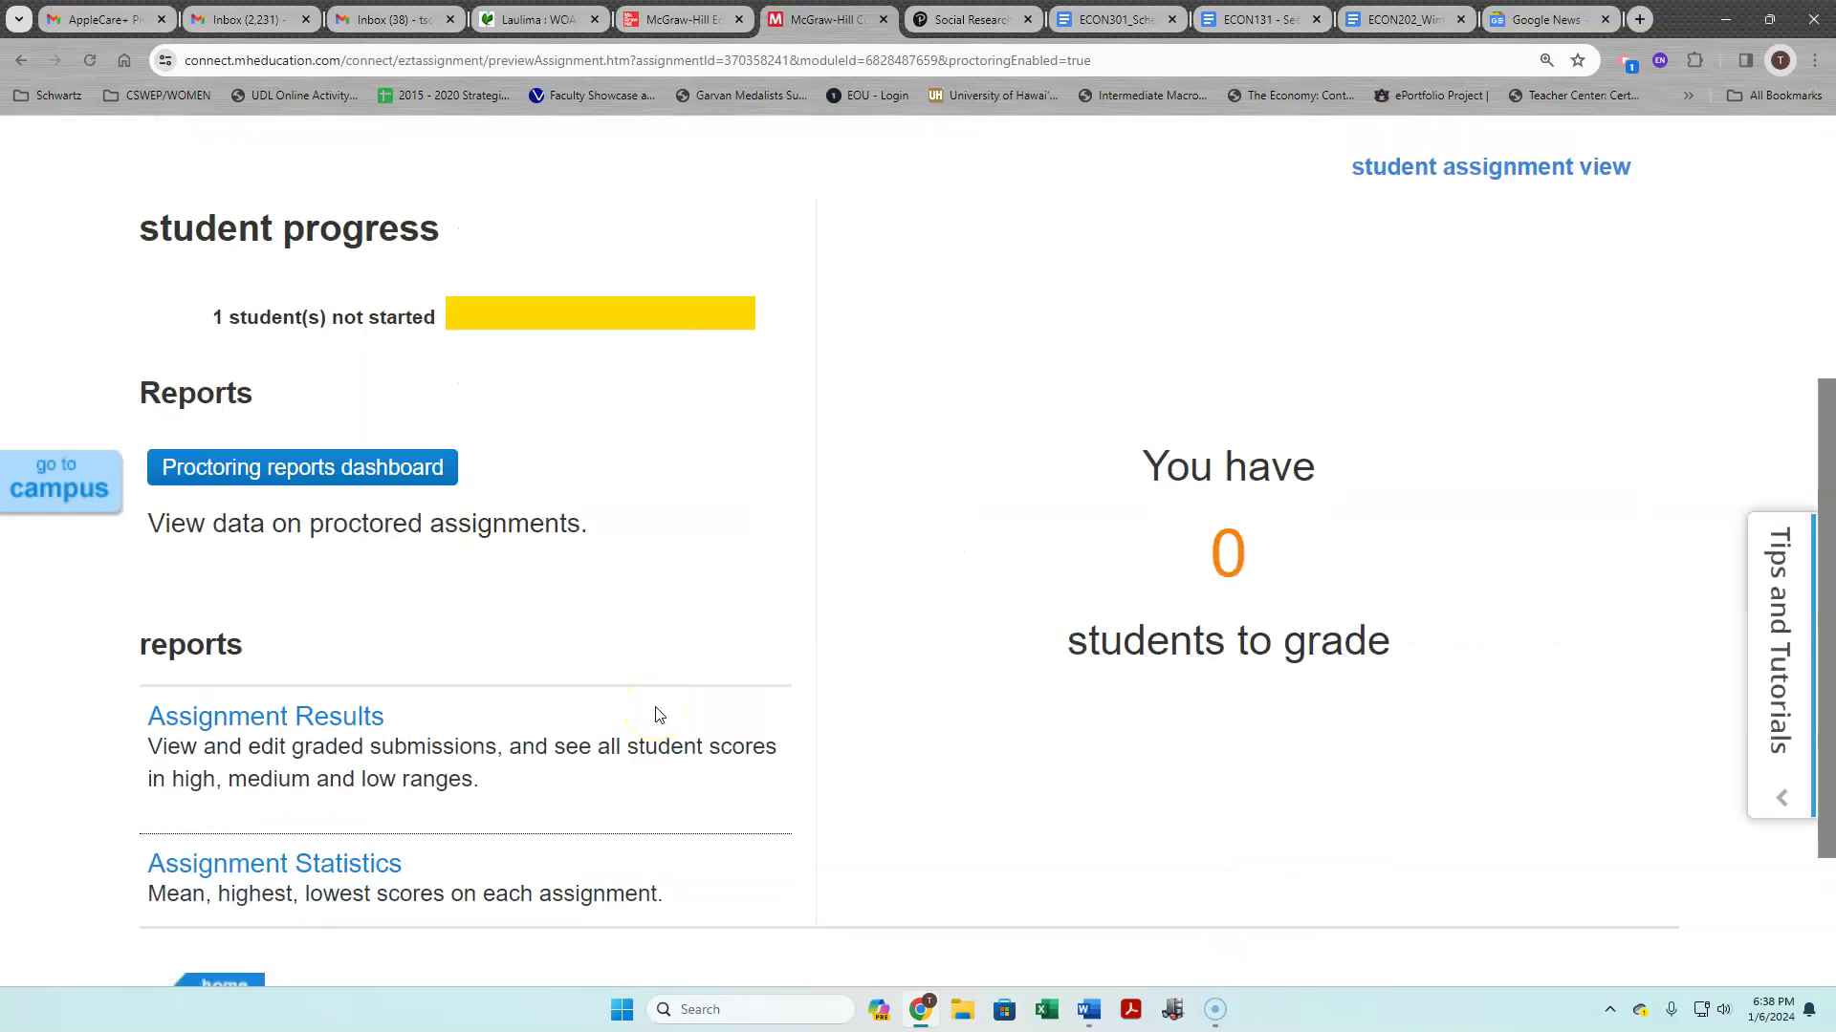
pyautogui.scroll(8, 656, 714)
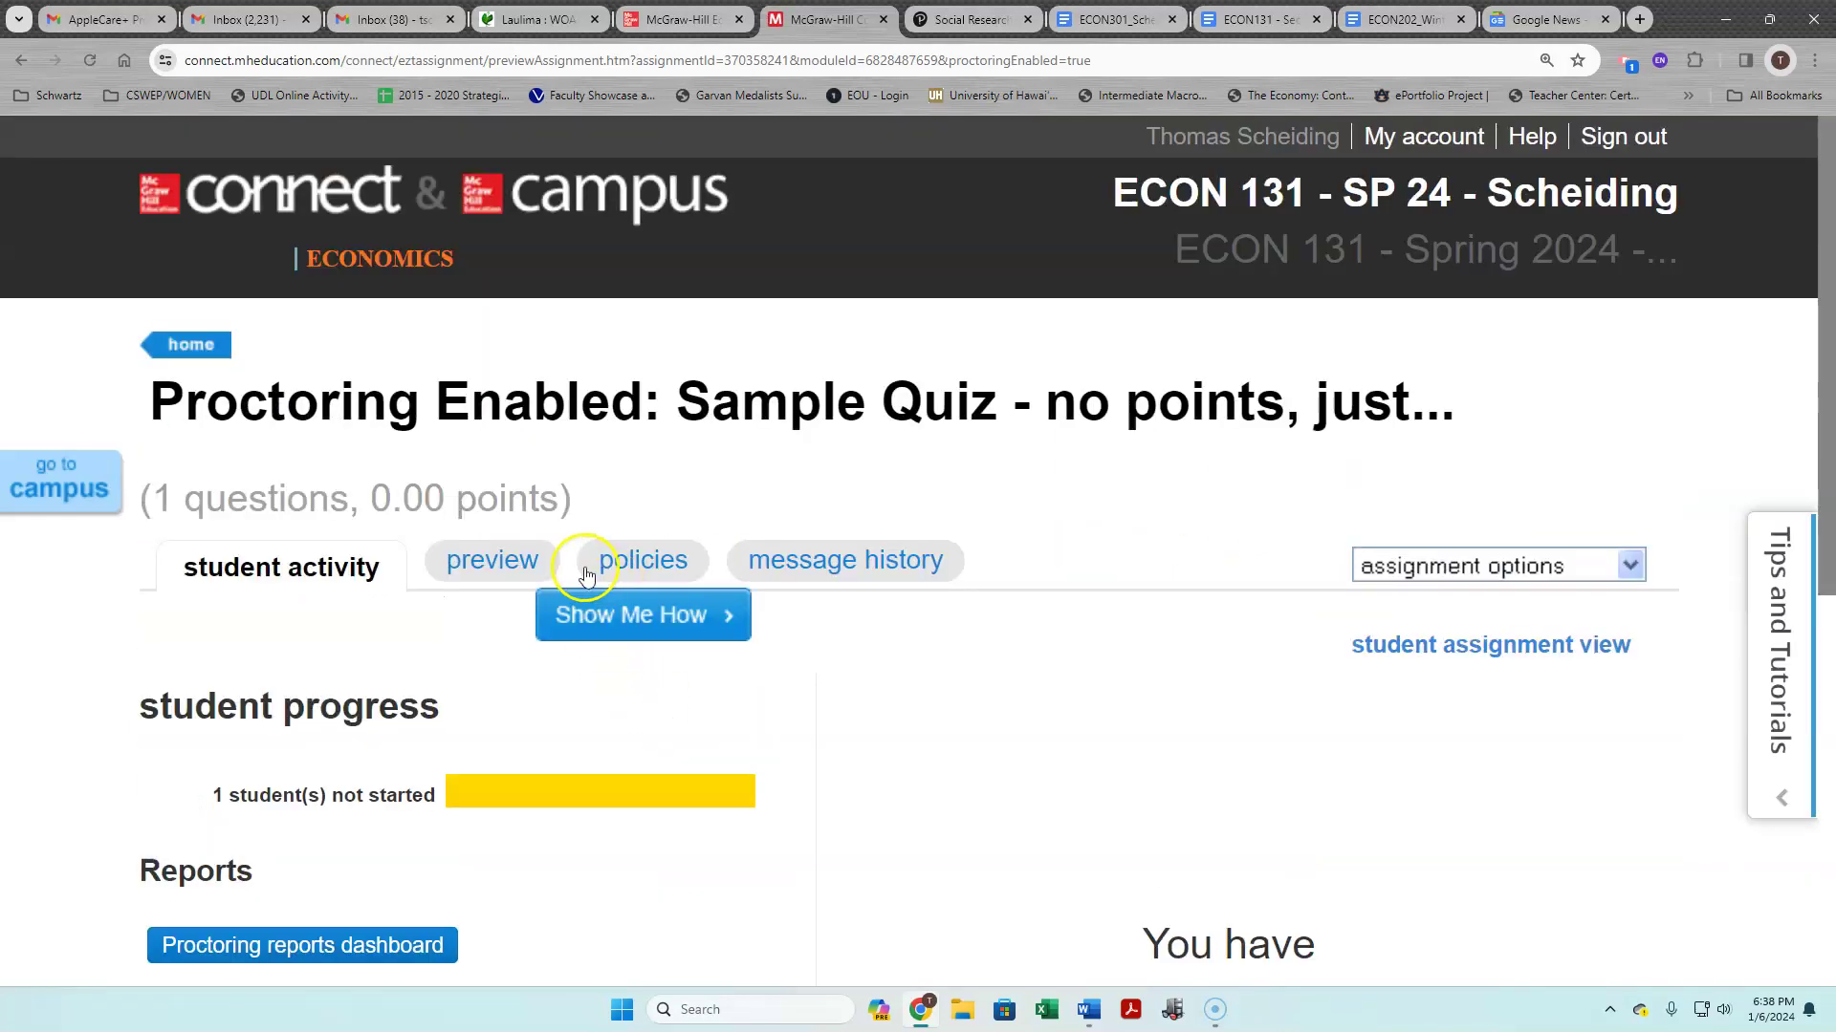
pyautogui.click(619, 571)
pyautogui.scroll(-10, 1118, 766)
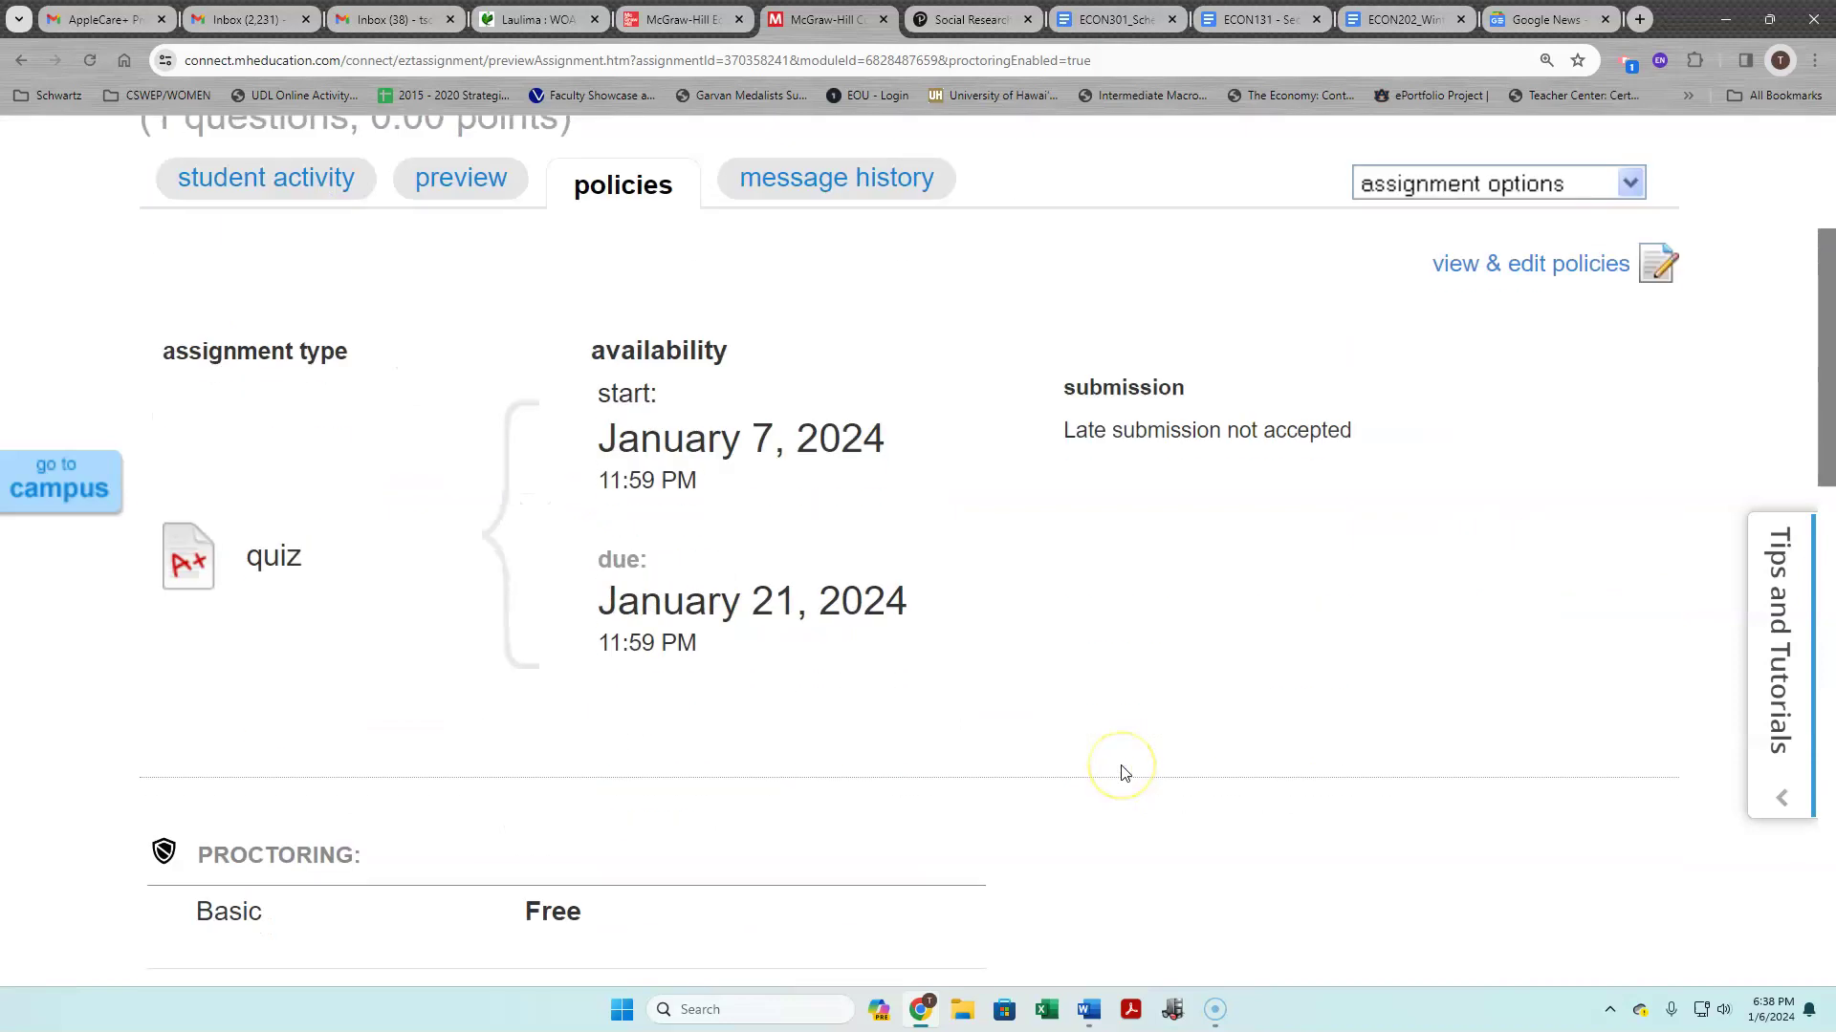
pyautogui.scroll(6, 1125, 773)
# Open the Sample Quiz policy editor and scroll down to the Basic, $0.00 proctoring section
pyautogui.click(1558, 268)
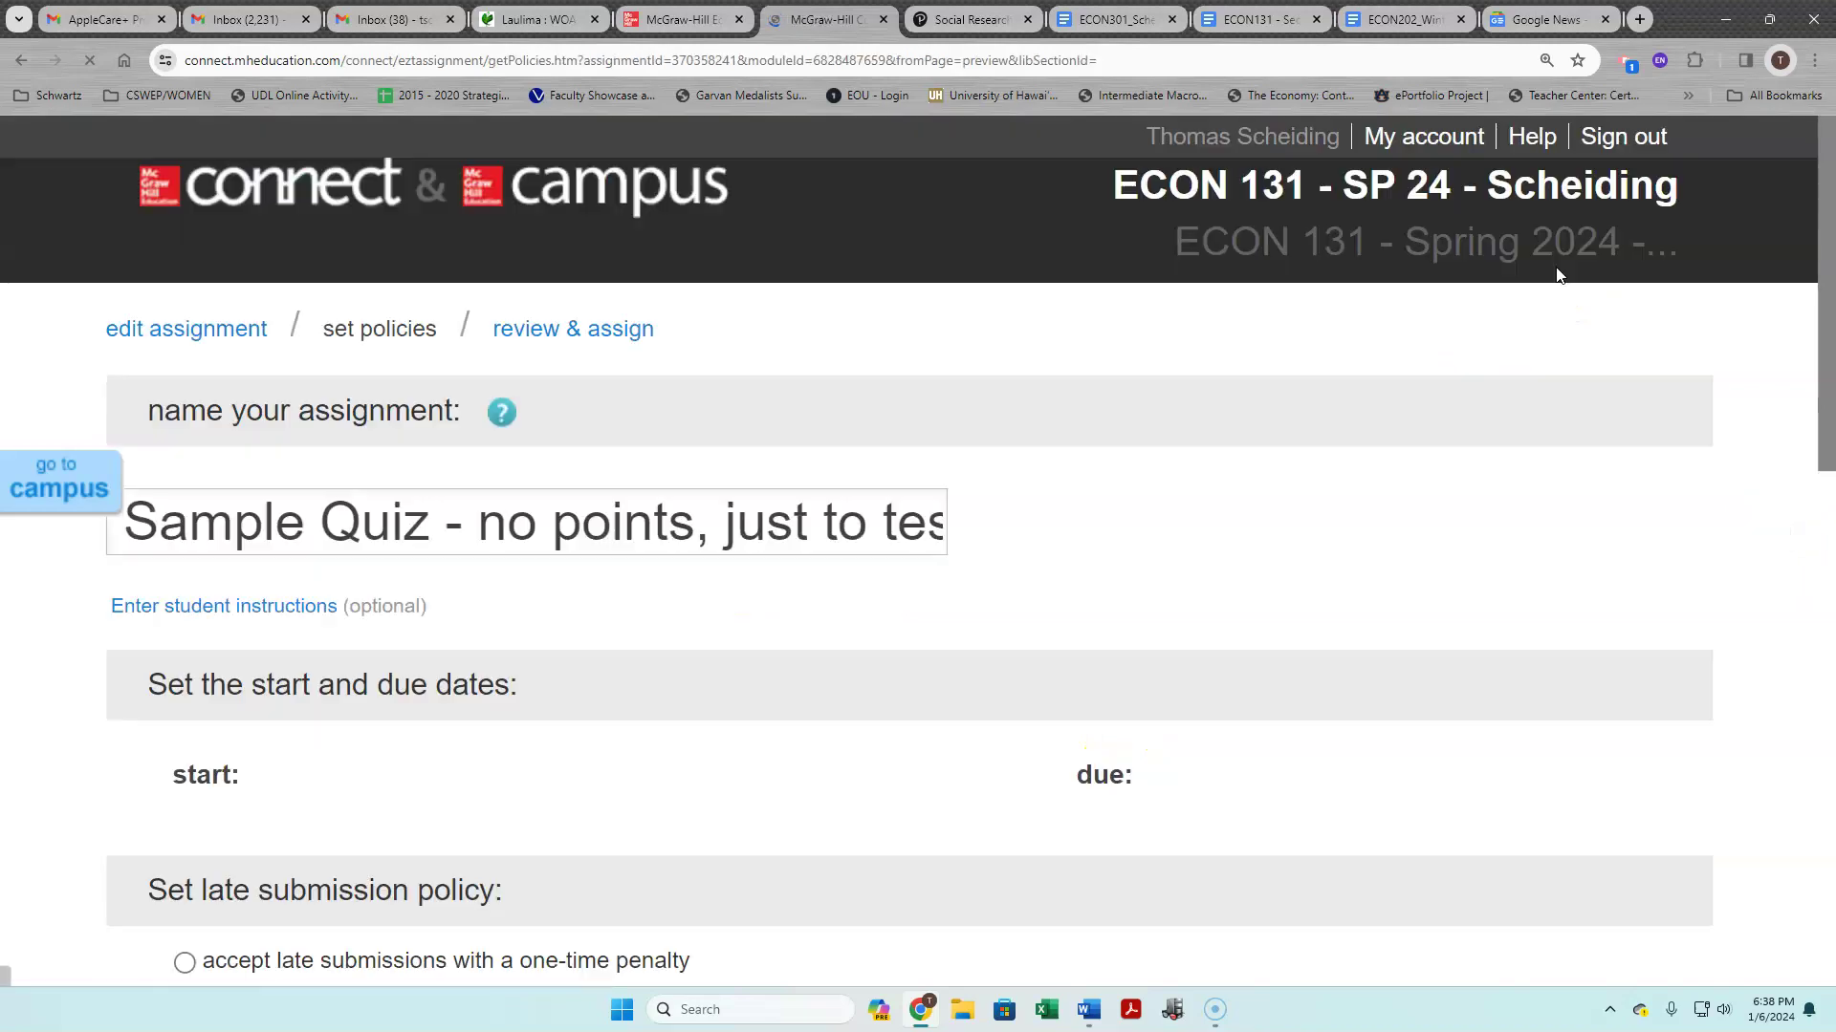
pyautogui.scroll(-3, 1100, 439)
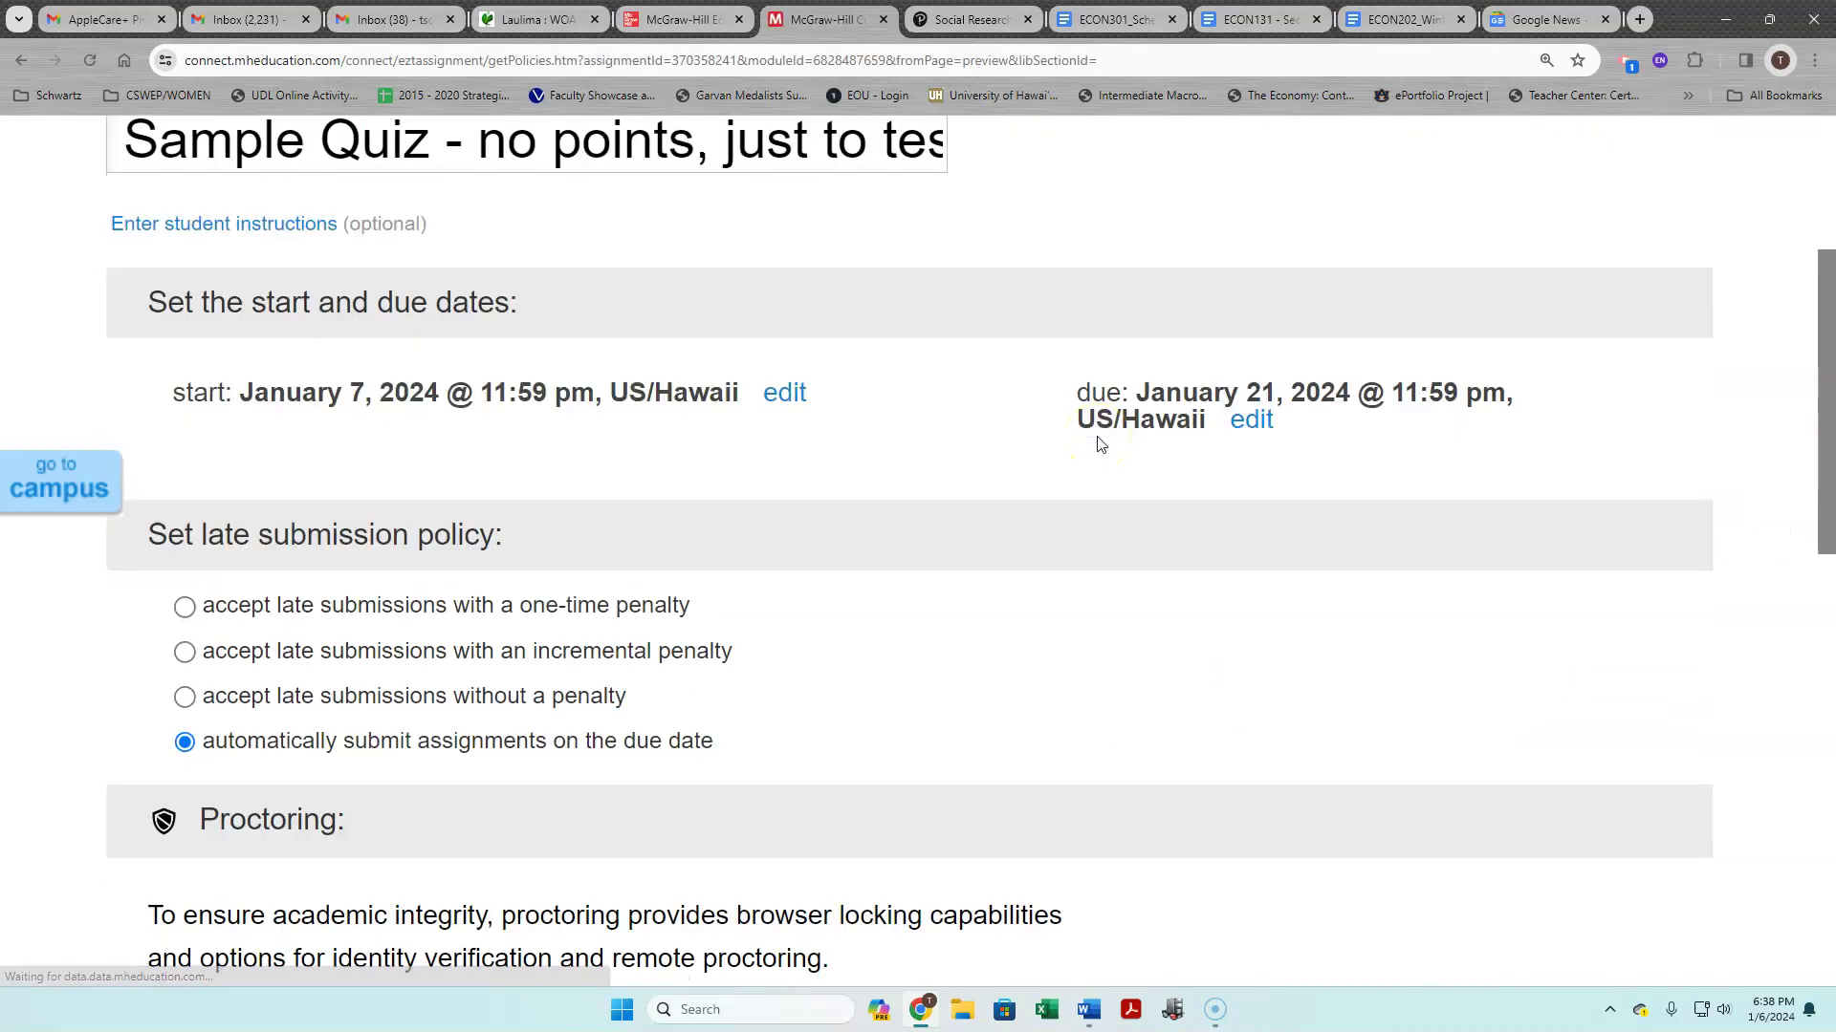
pyautogui.scroll(-6, 1099, 443)
pyautogui.scroll(-2, 1097, 440)
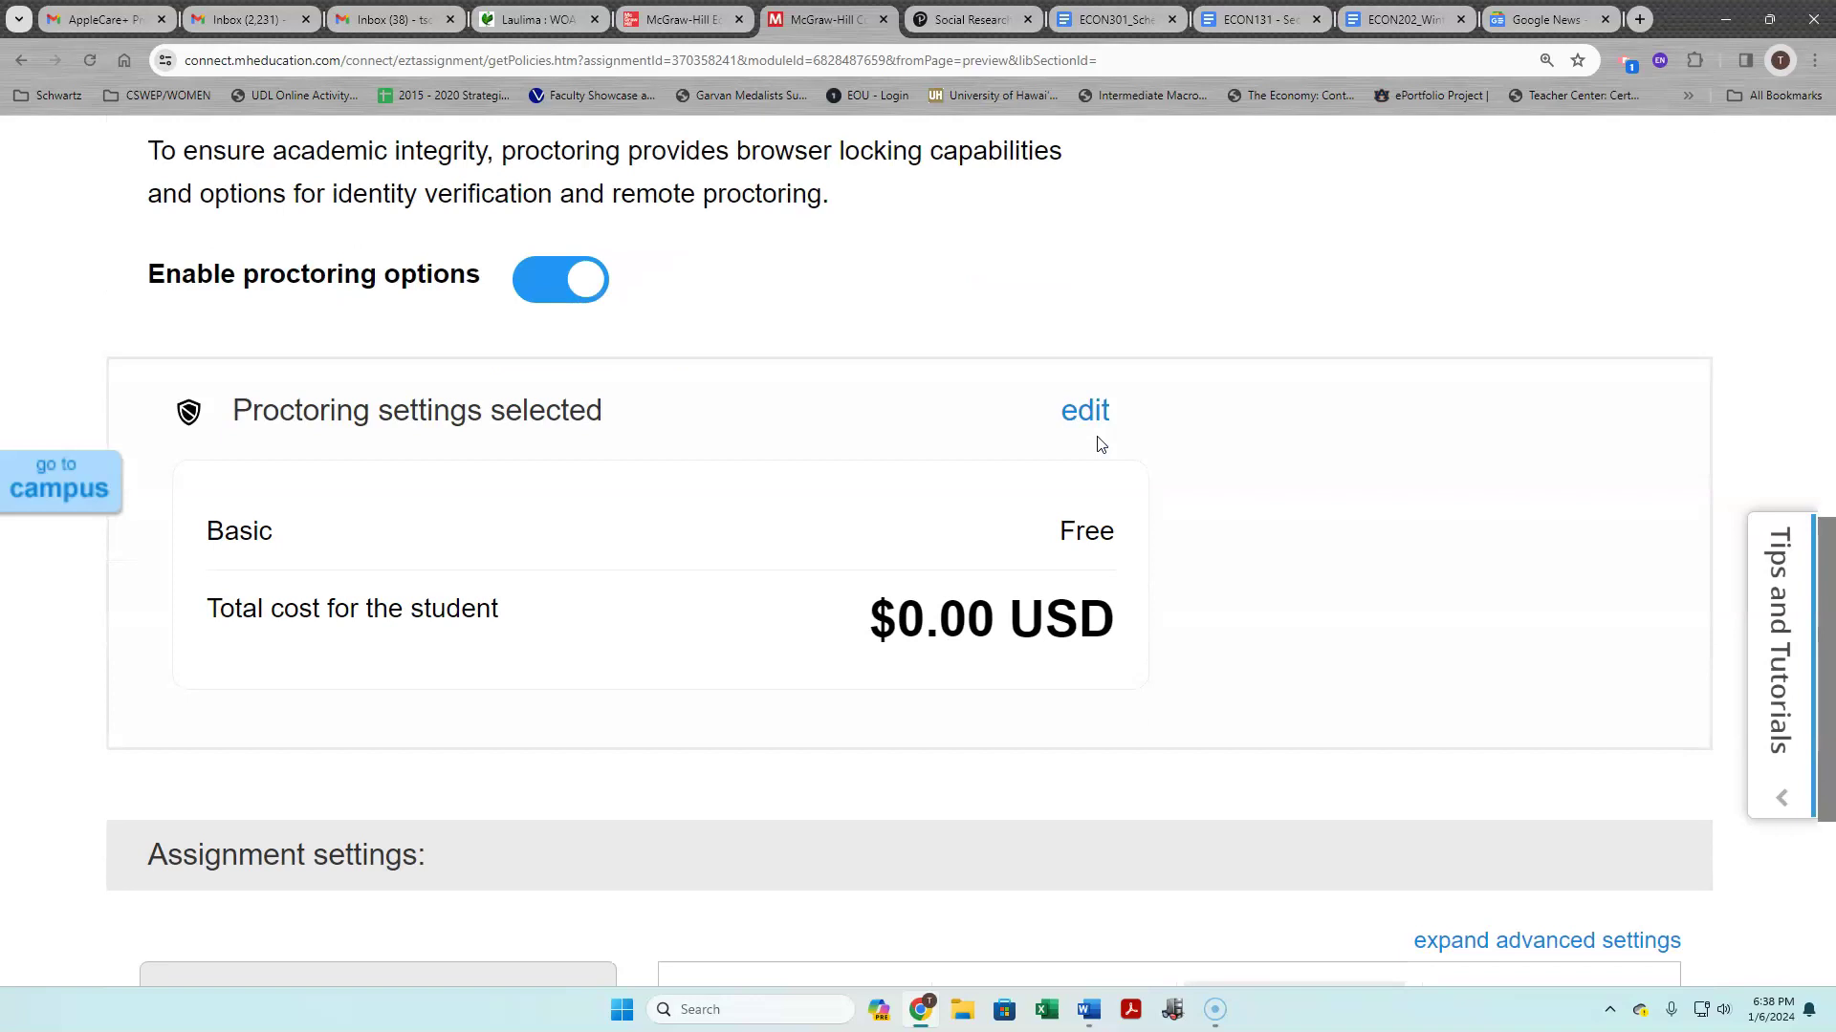
# Open the Sample Quiz's Proctoring Settings dialog and read through its options
pyautogui.click(1076, 411)
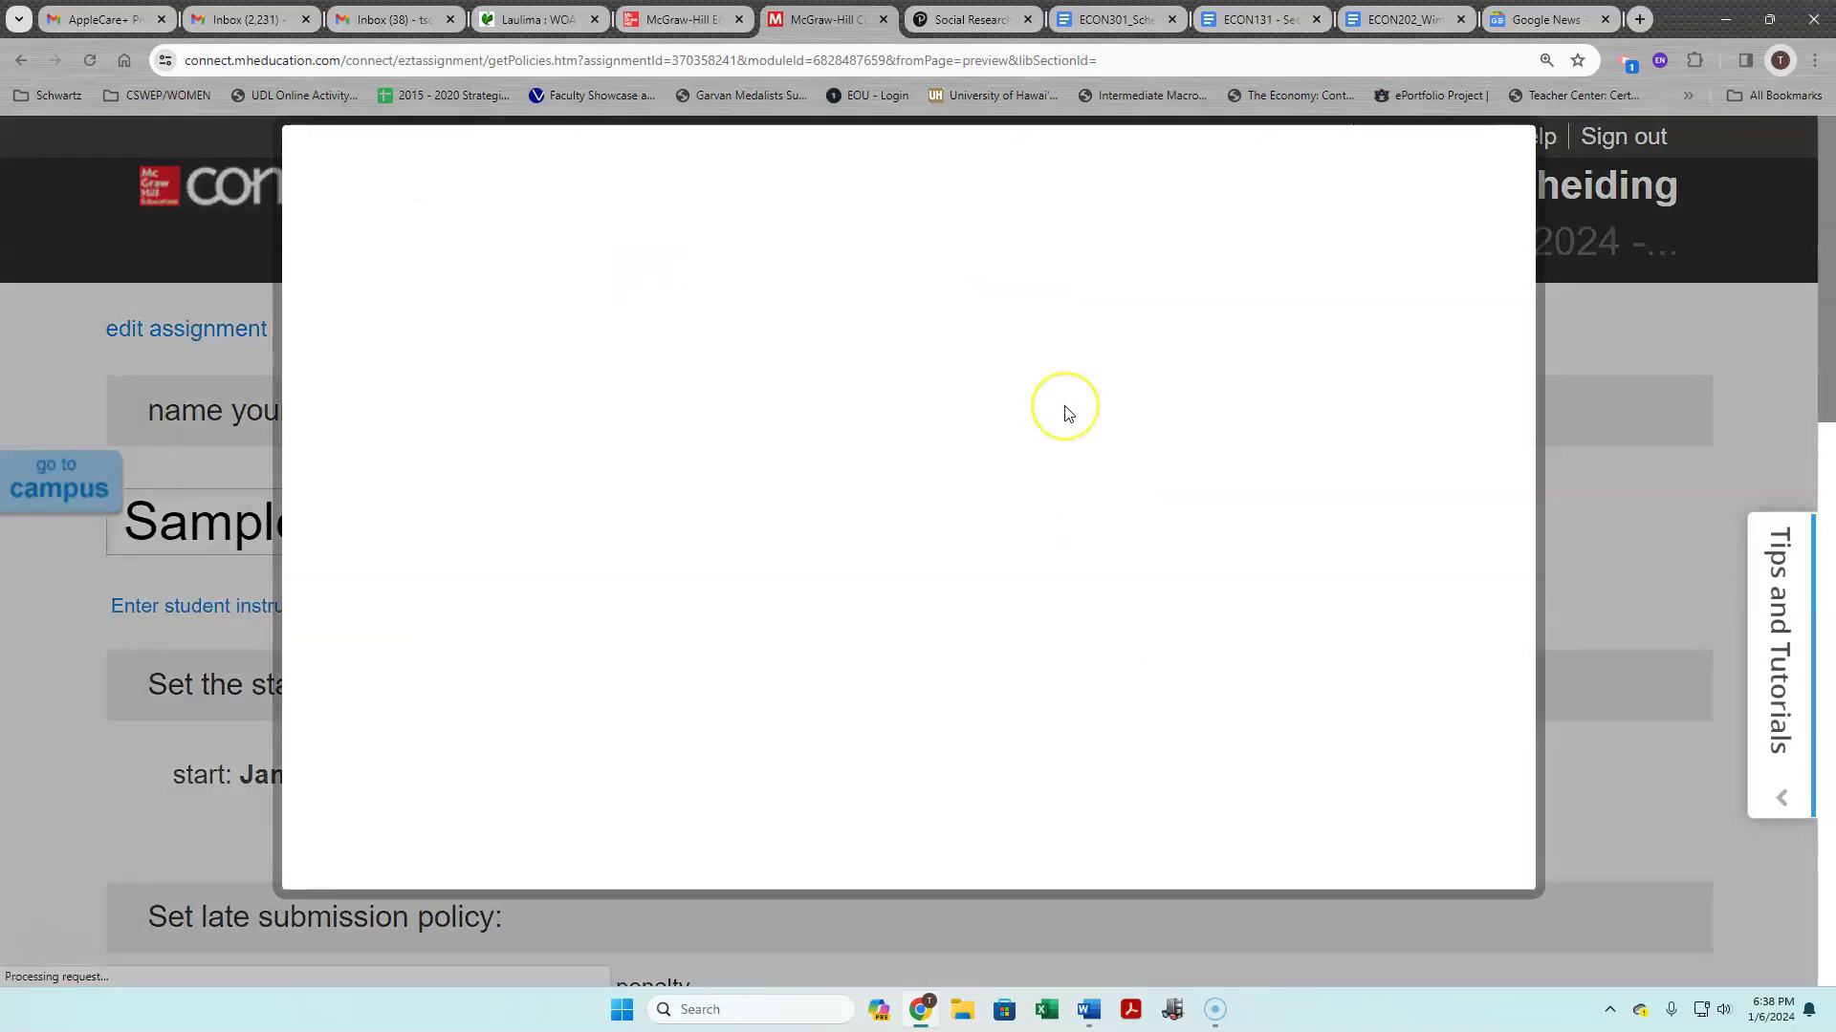
pyautogui.scroll(-2, 1066, 413)
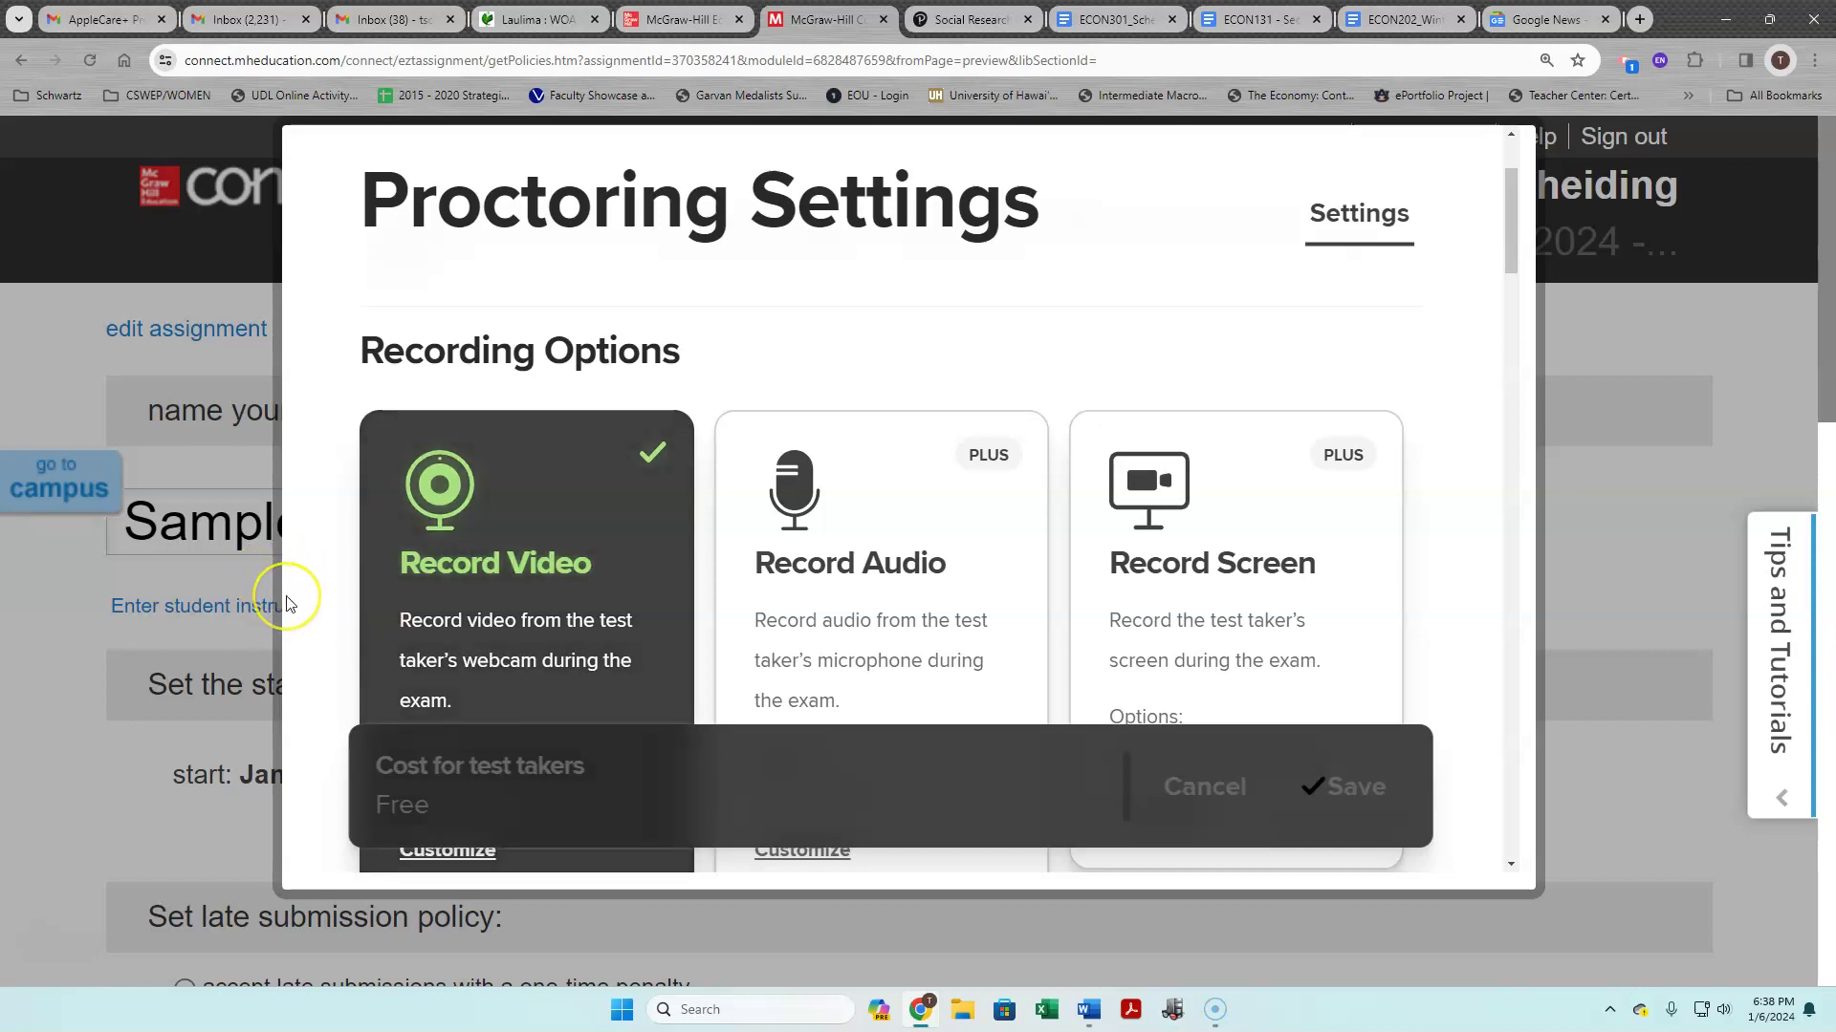
pyautogui.scroll(-2, 287, 602)
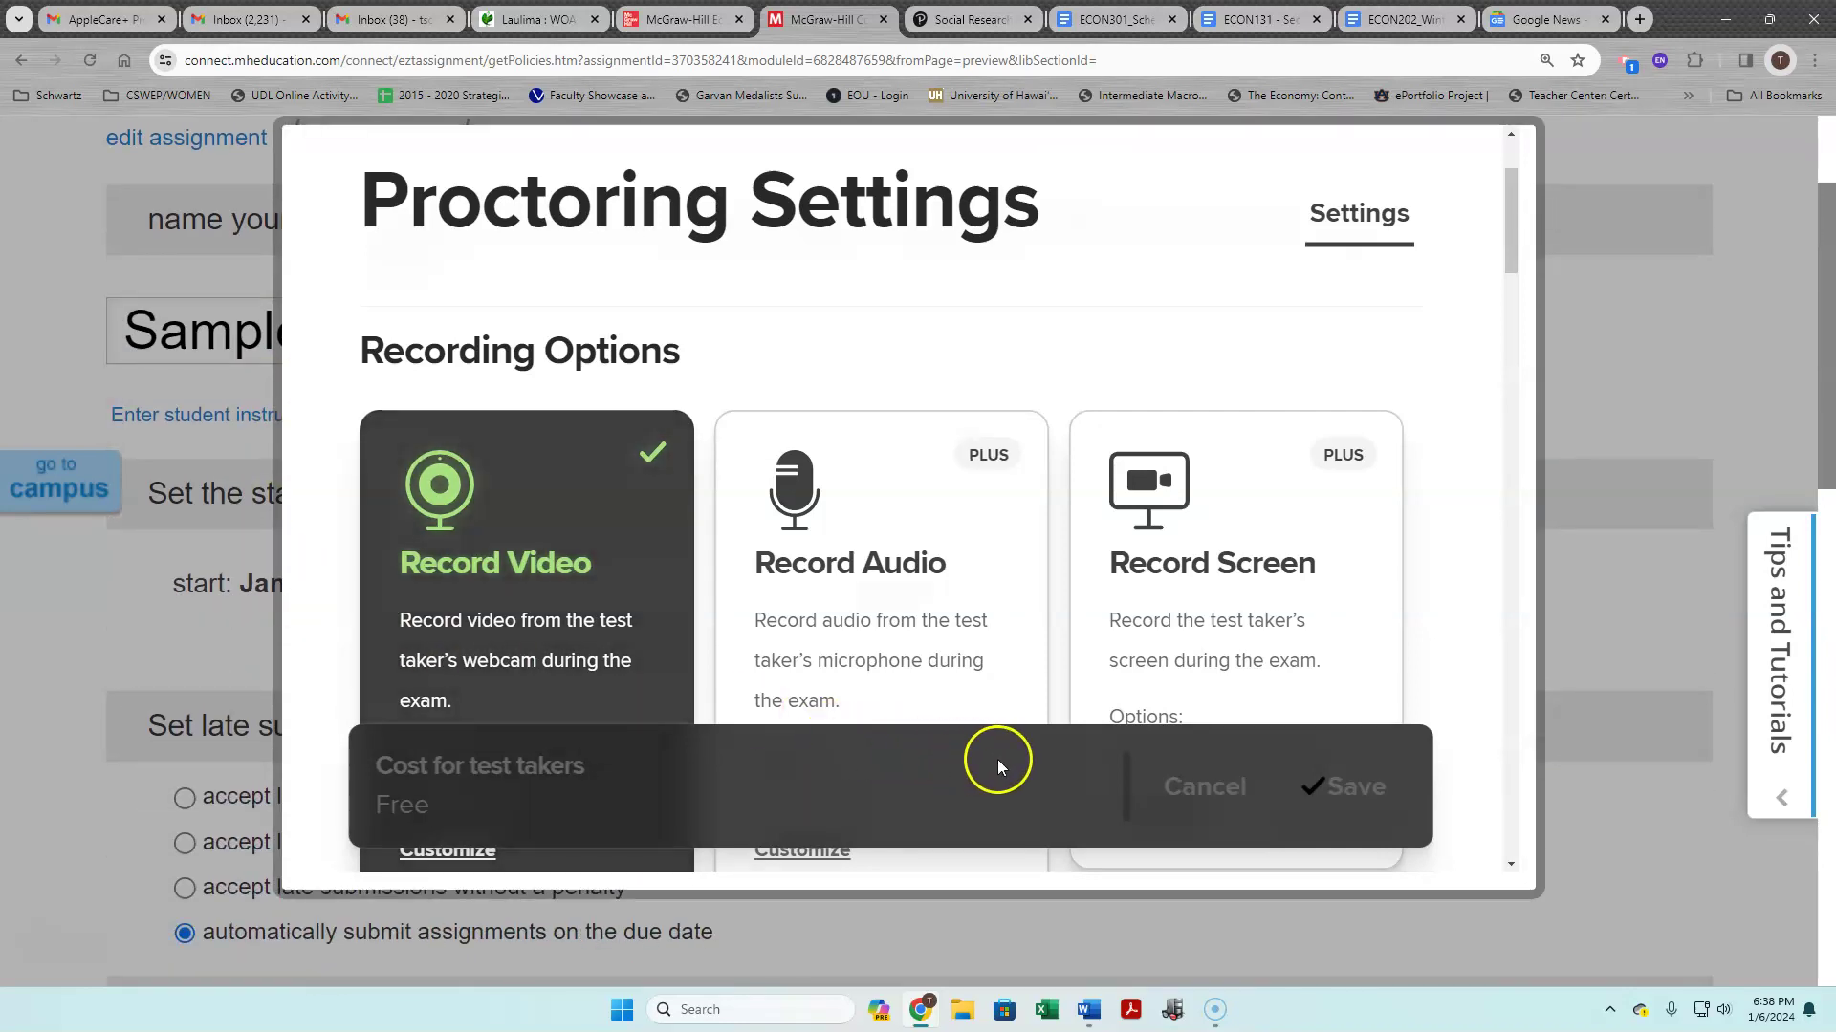
pyautogui.scroll(-2, 959, 568)
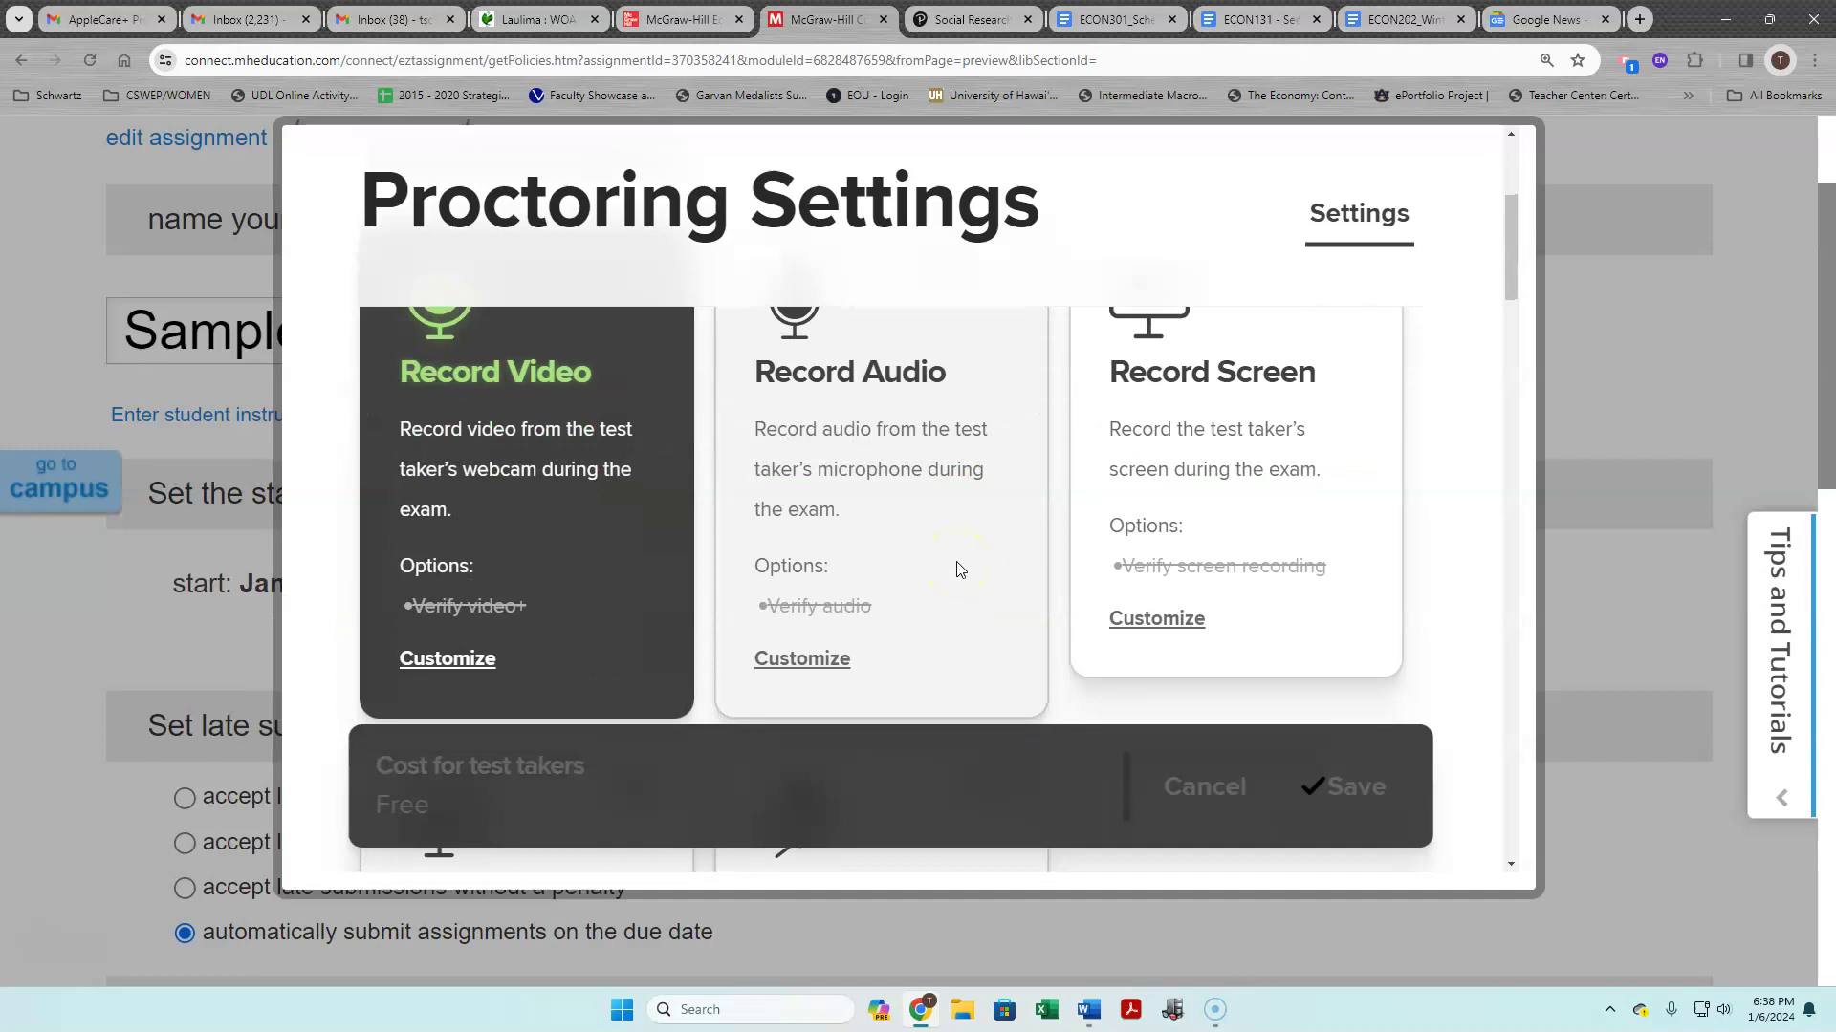
pyautogui.scroll(1, 958, 568)
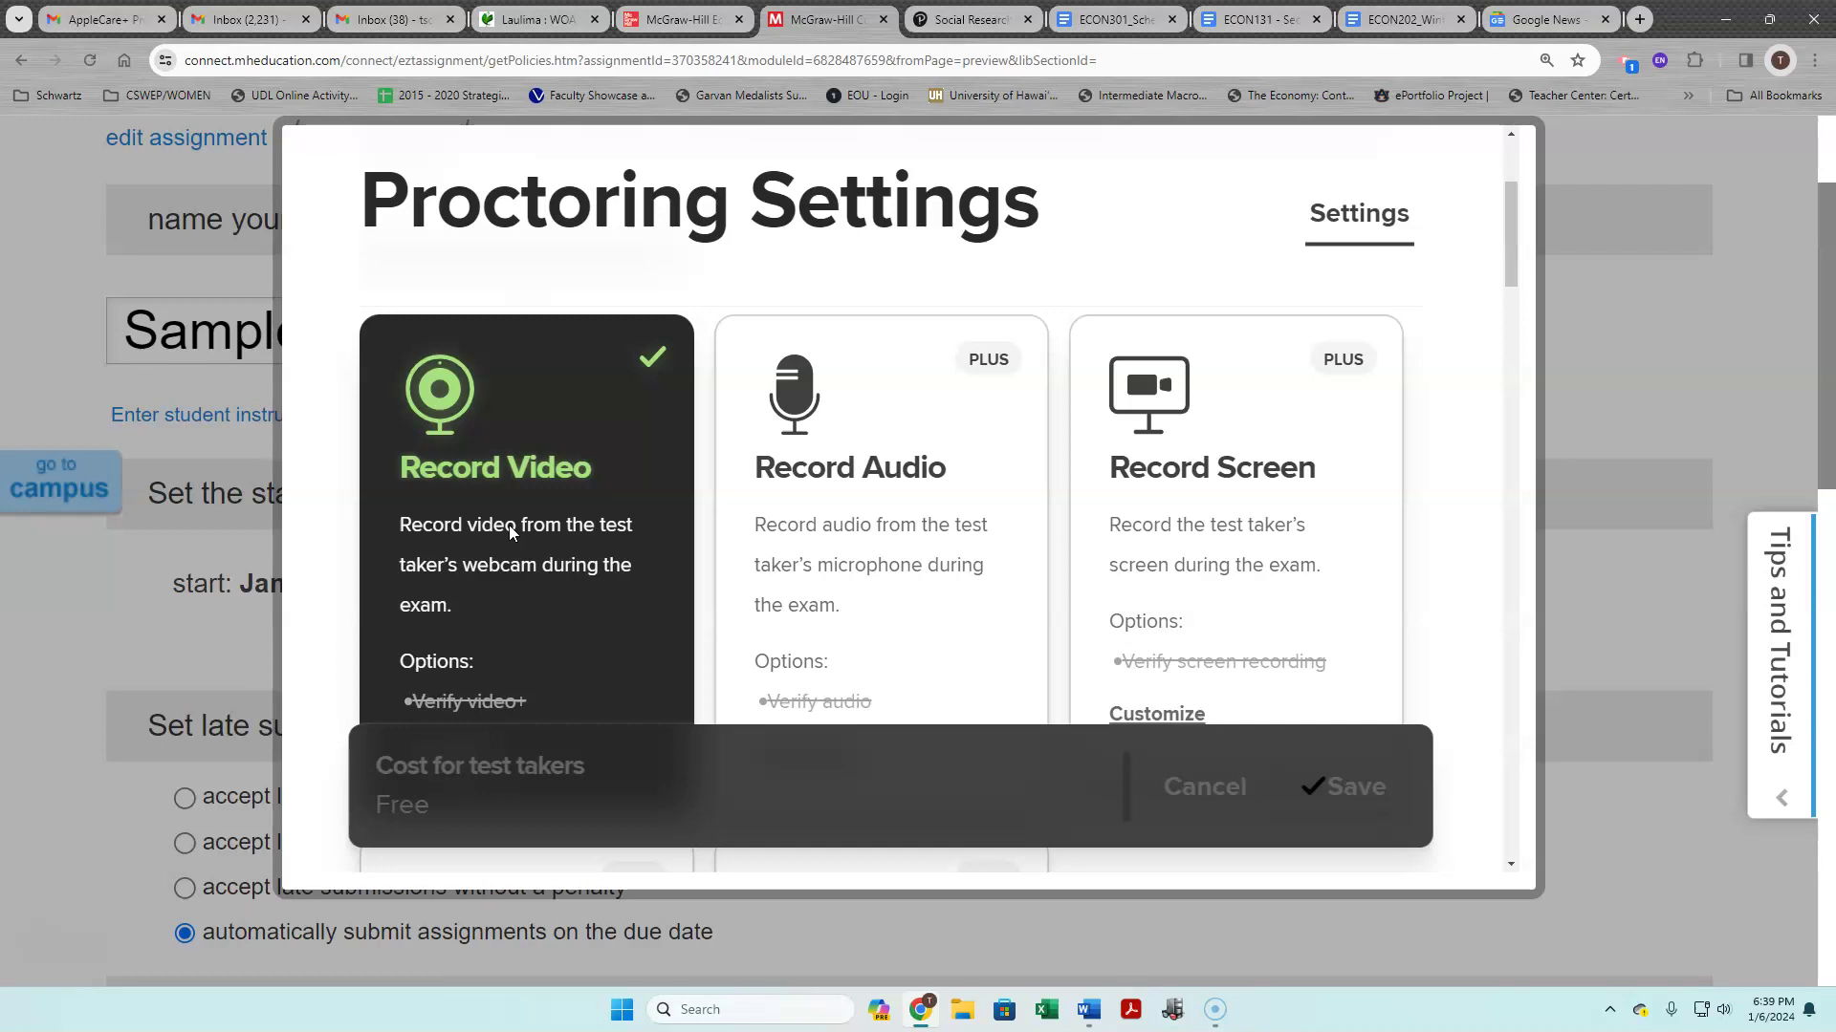
pyautogui.scroll(-1, 508, 525)
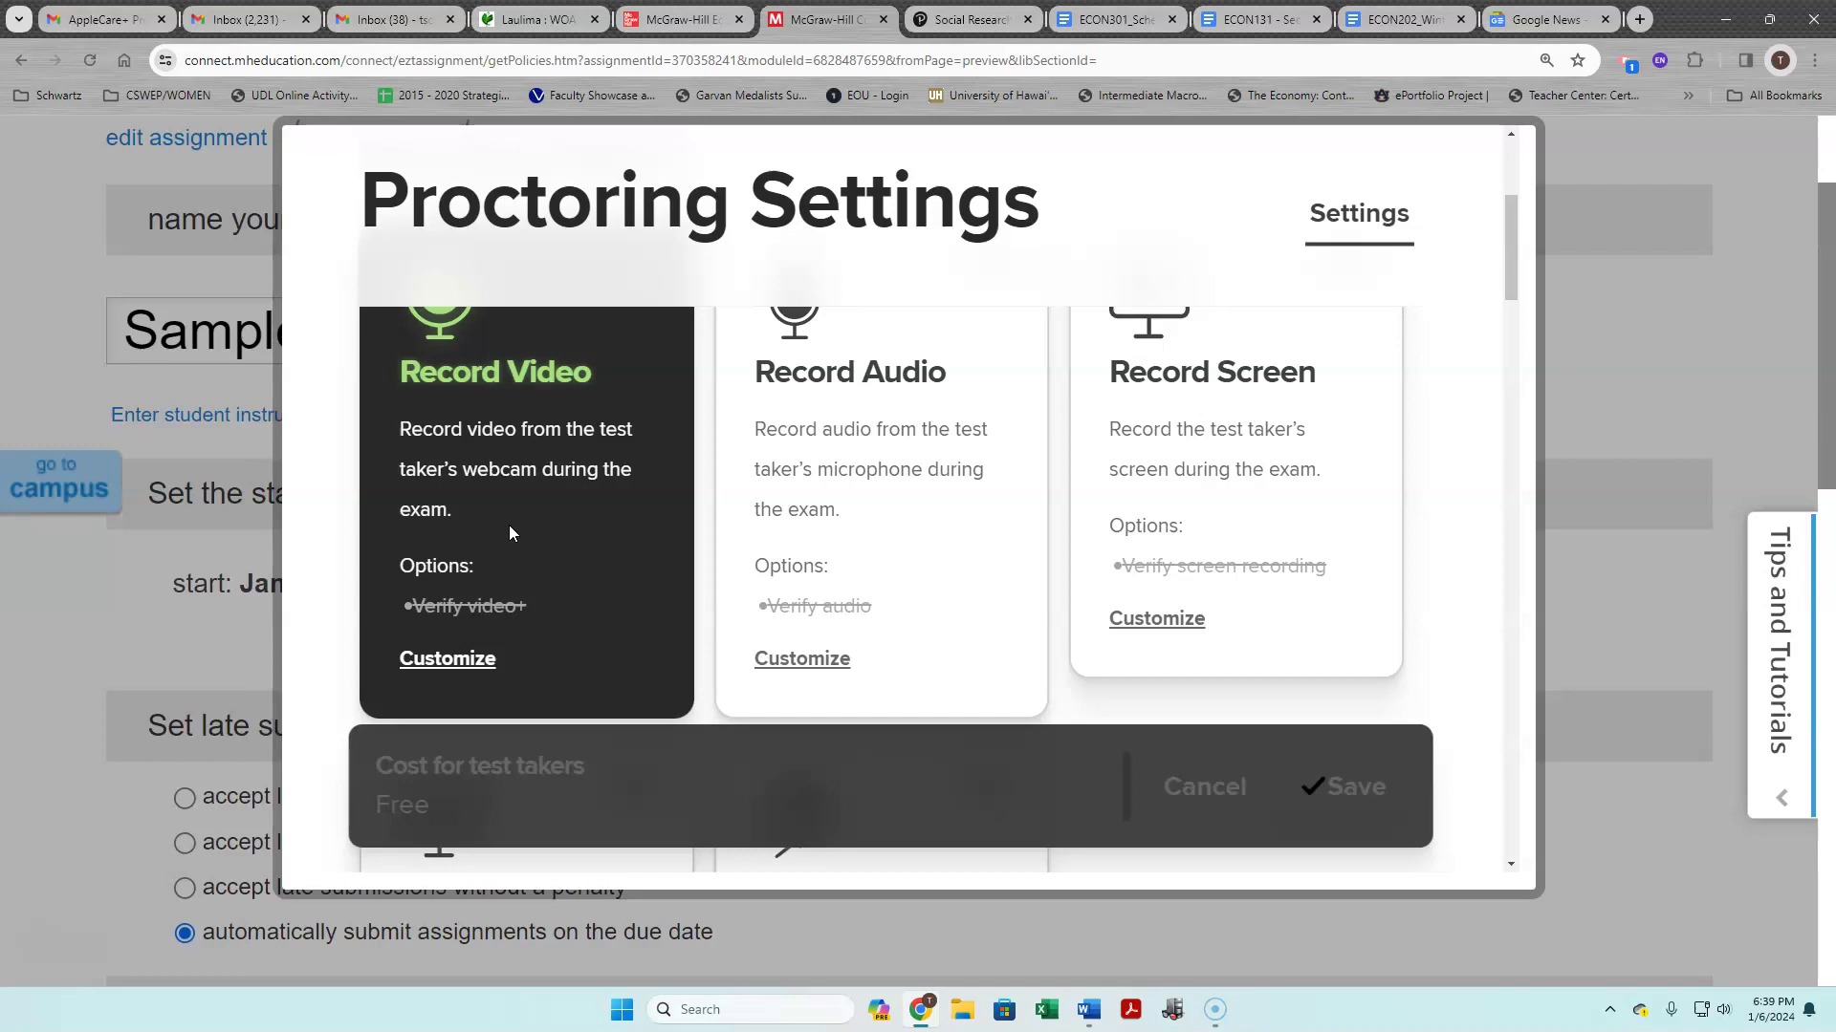
pyautogui.scroll(-3, 359, 561)
pyautogui.scroll(-9, 333, 585)
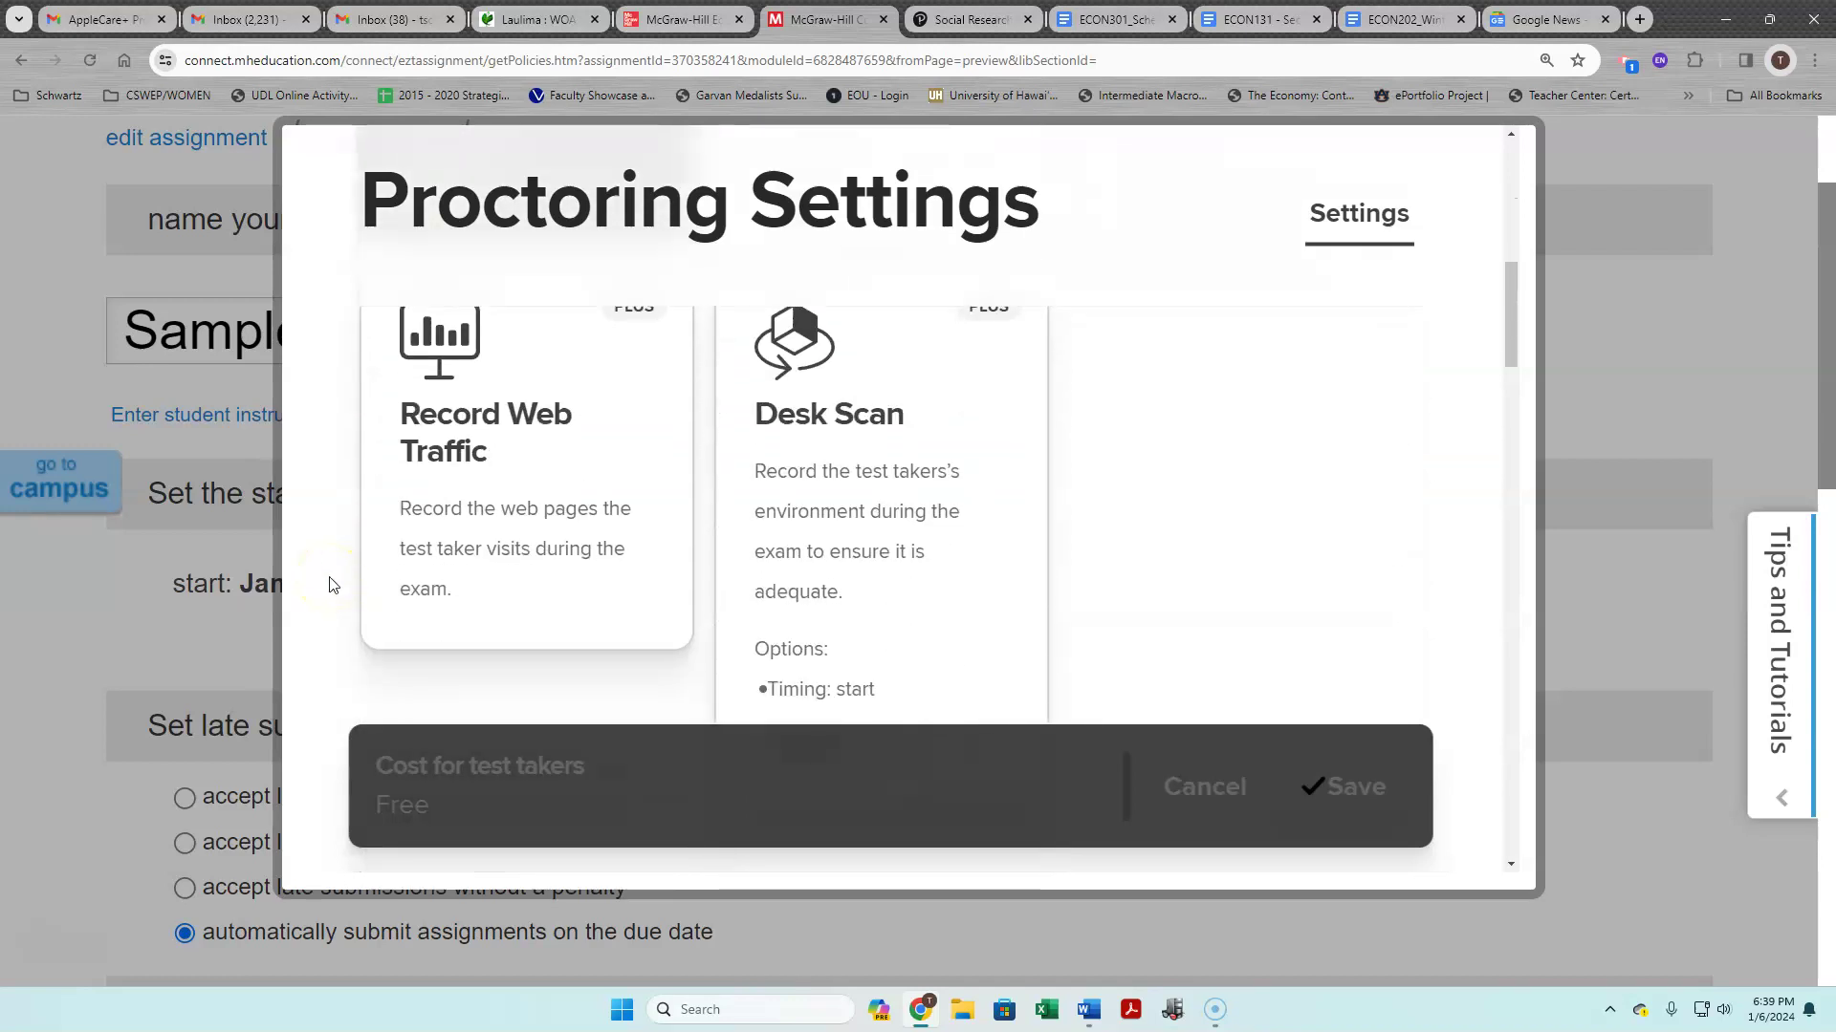
pyautogui.scroll(-1, 333, 584)
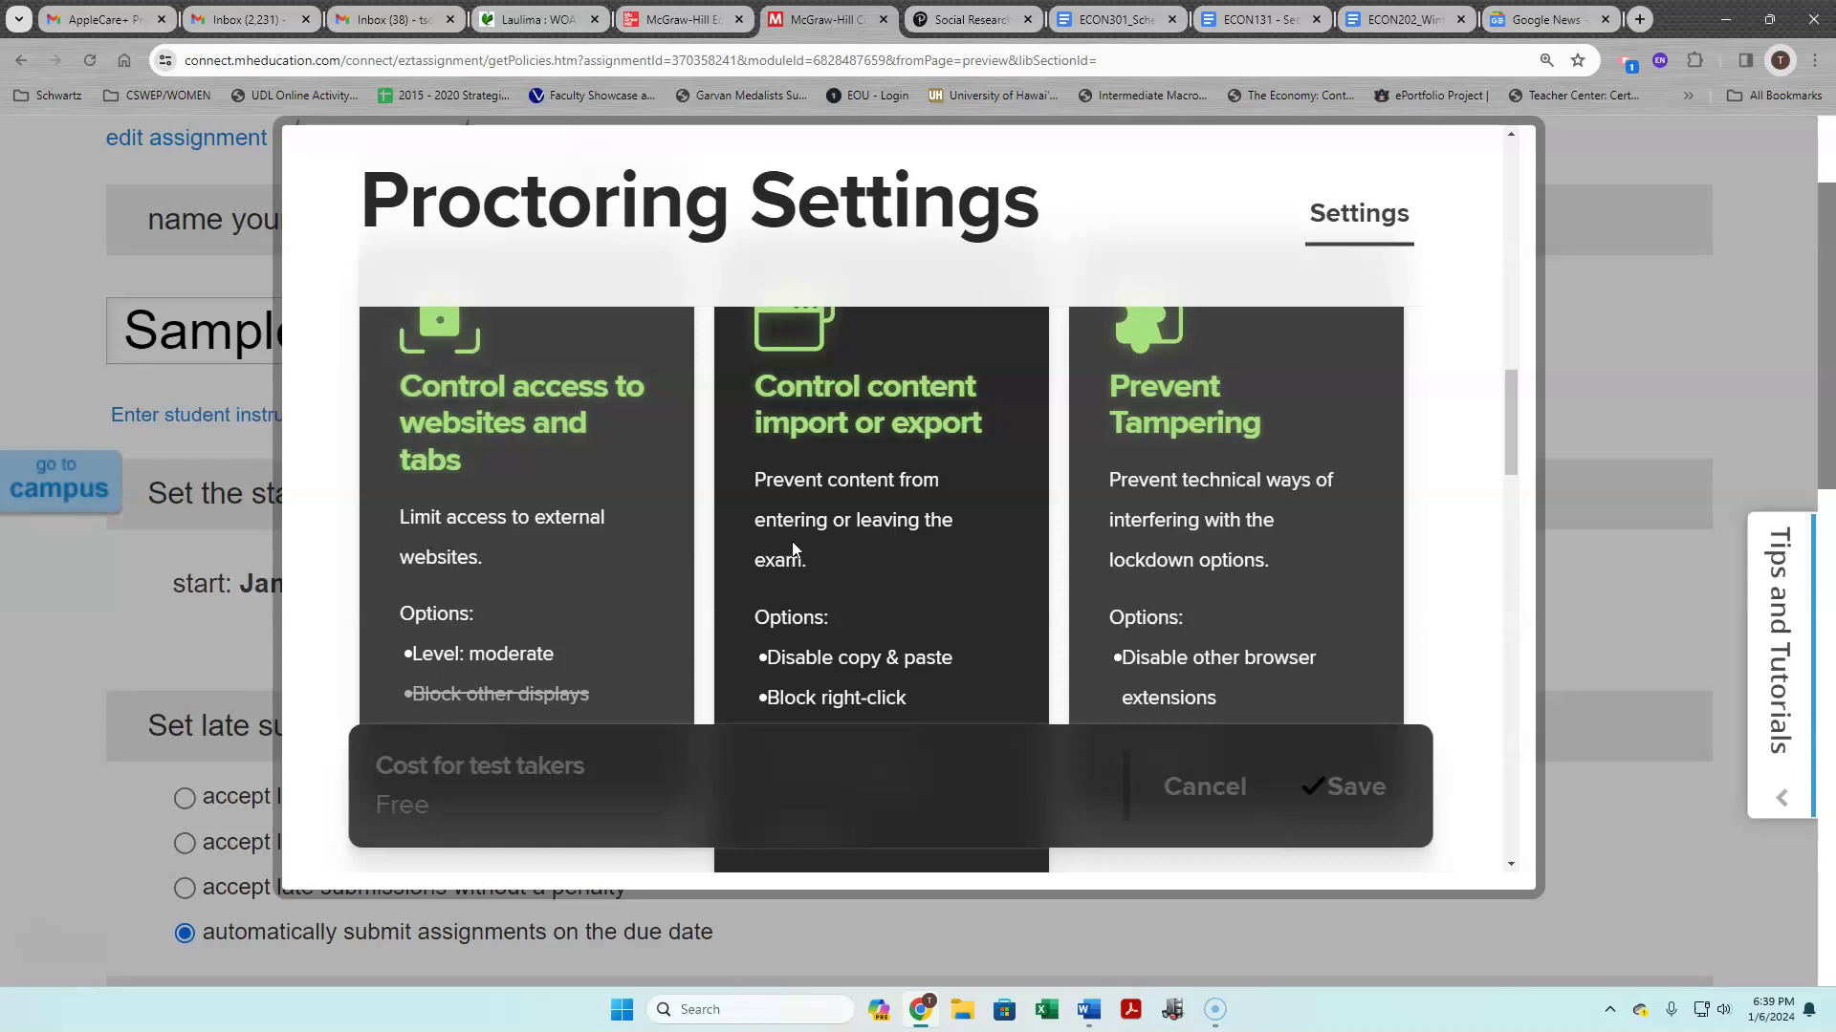
# Review the Settings Summary, then cancel the proctoring settings without saving
pyautogui.scroll(-2, 1323, 624)
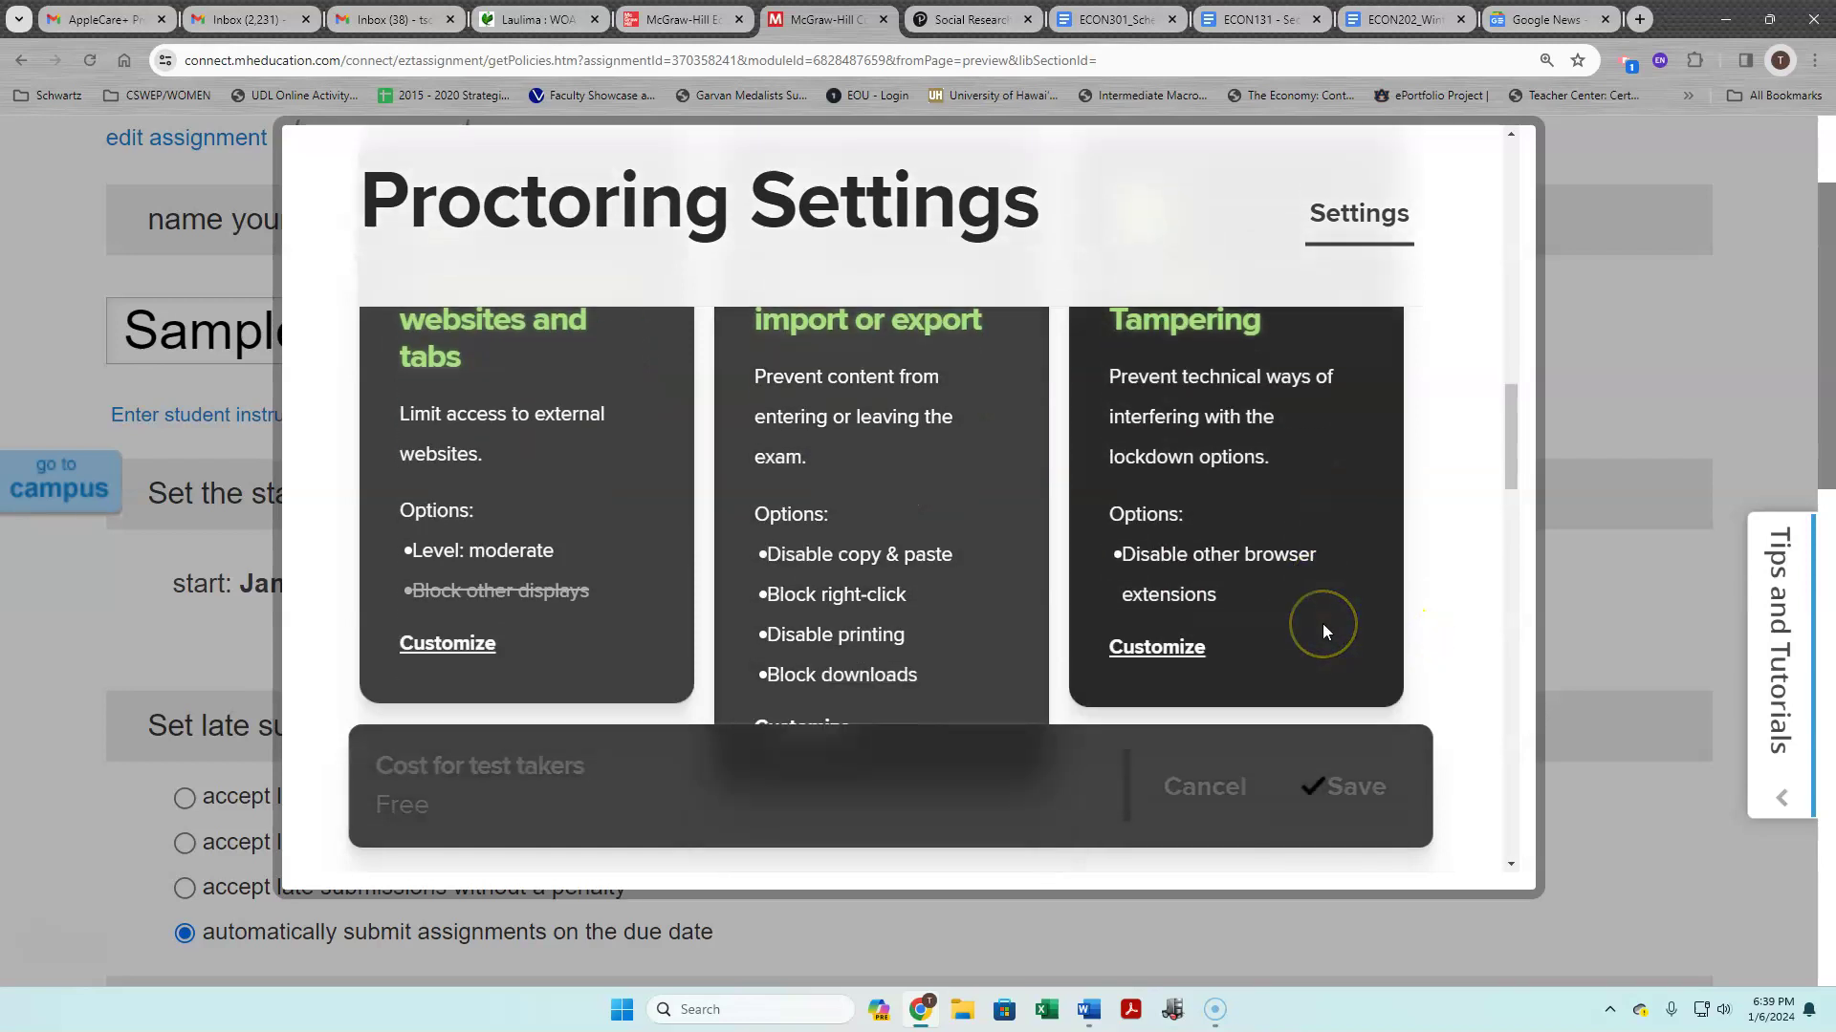
pyautogui.scroll(1, 1322, 623)
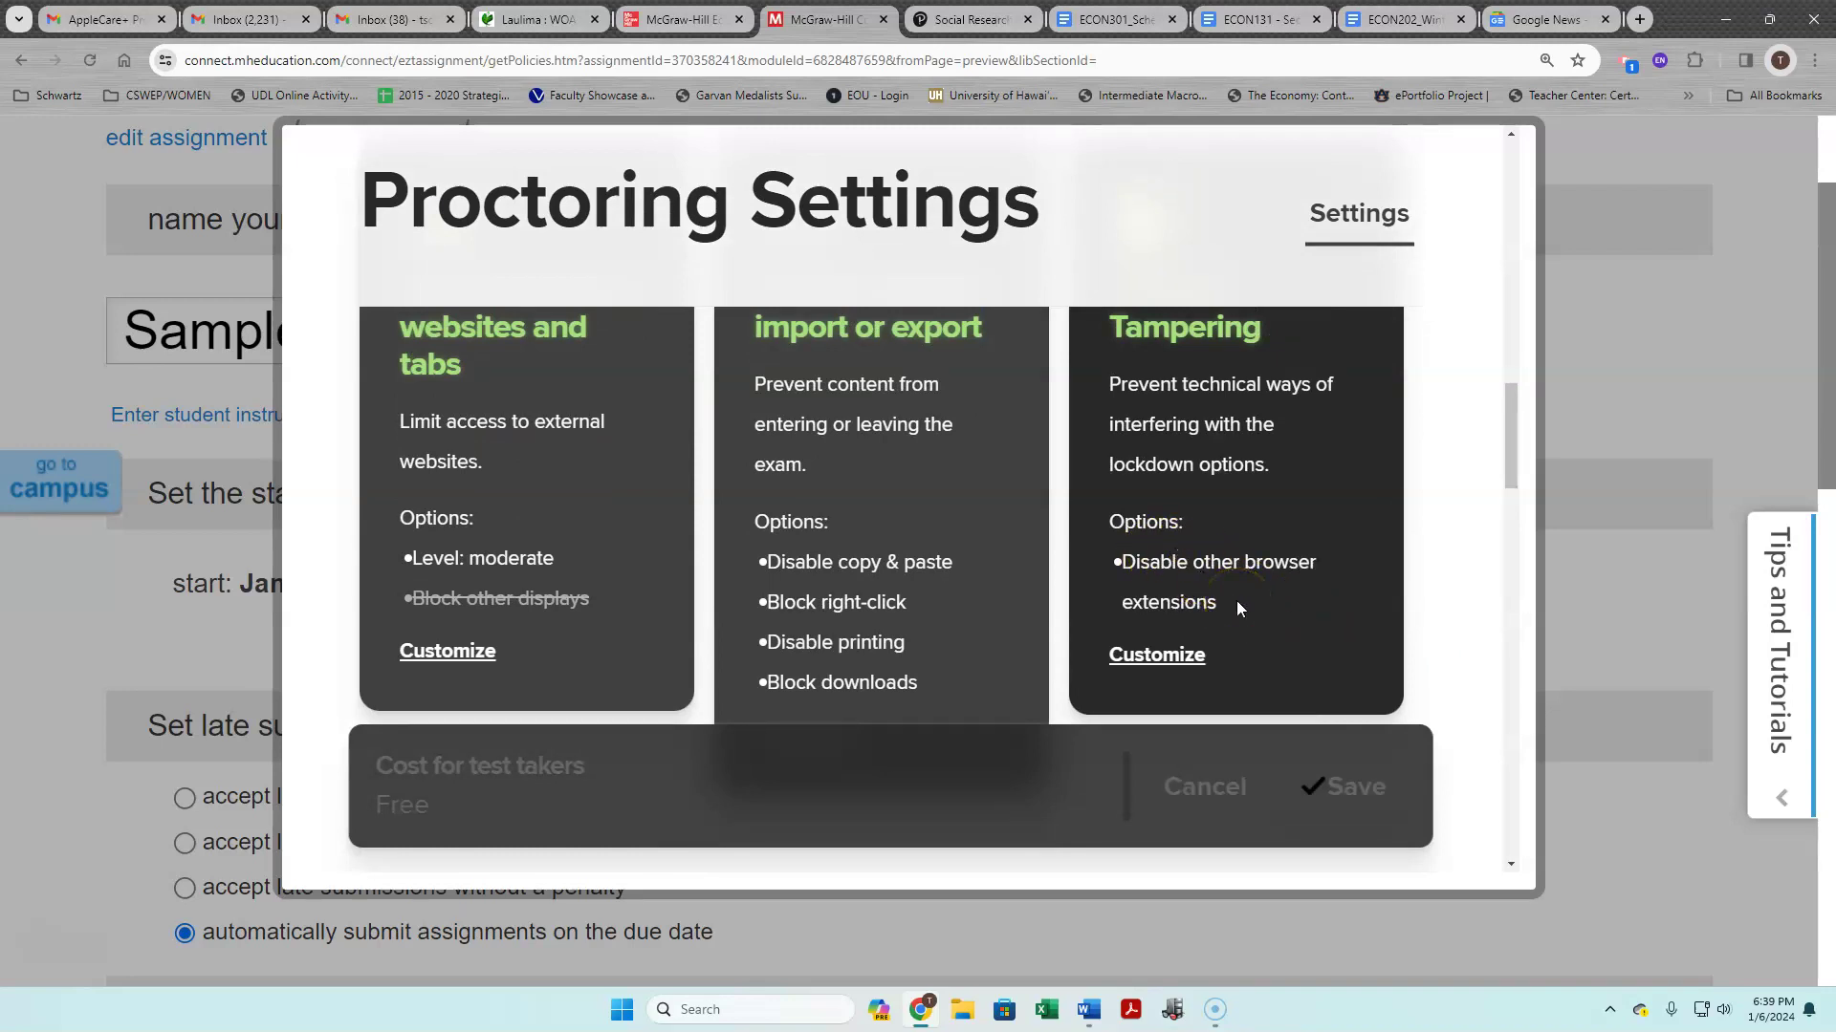
pyautogui.scroll(-10, 1238, 604)
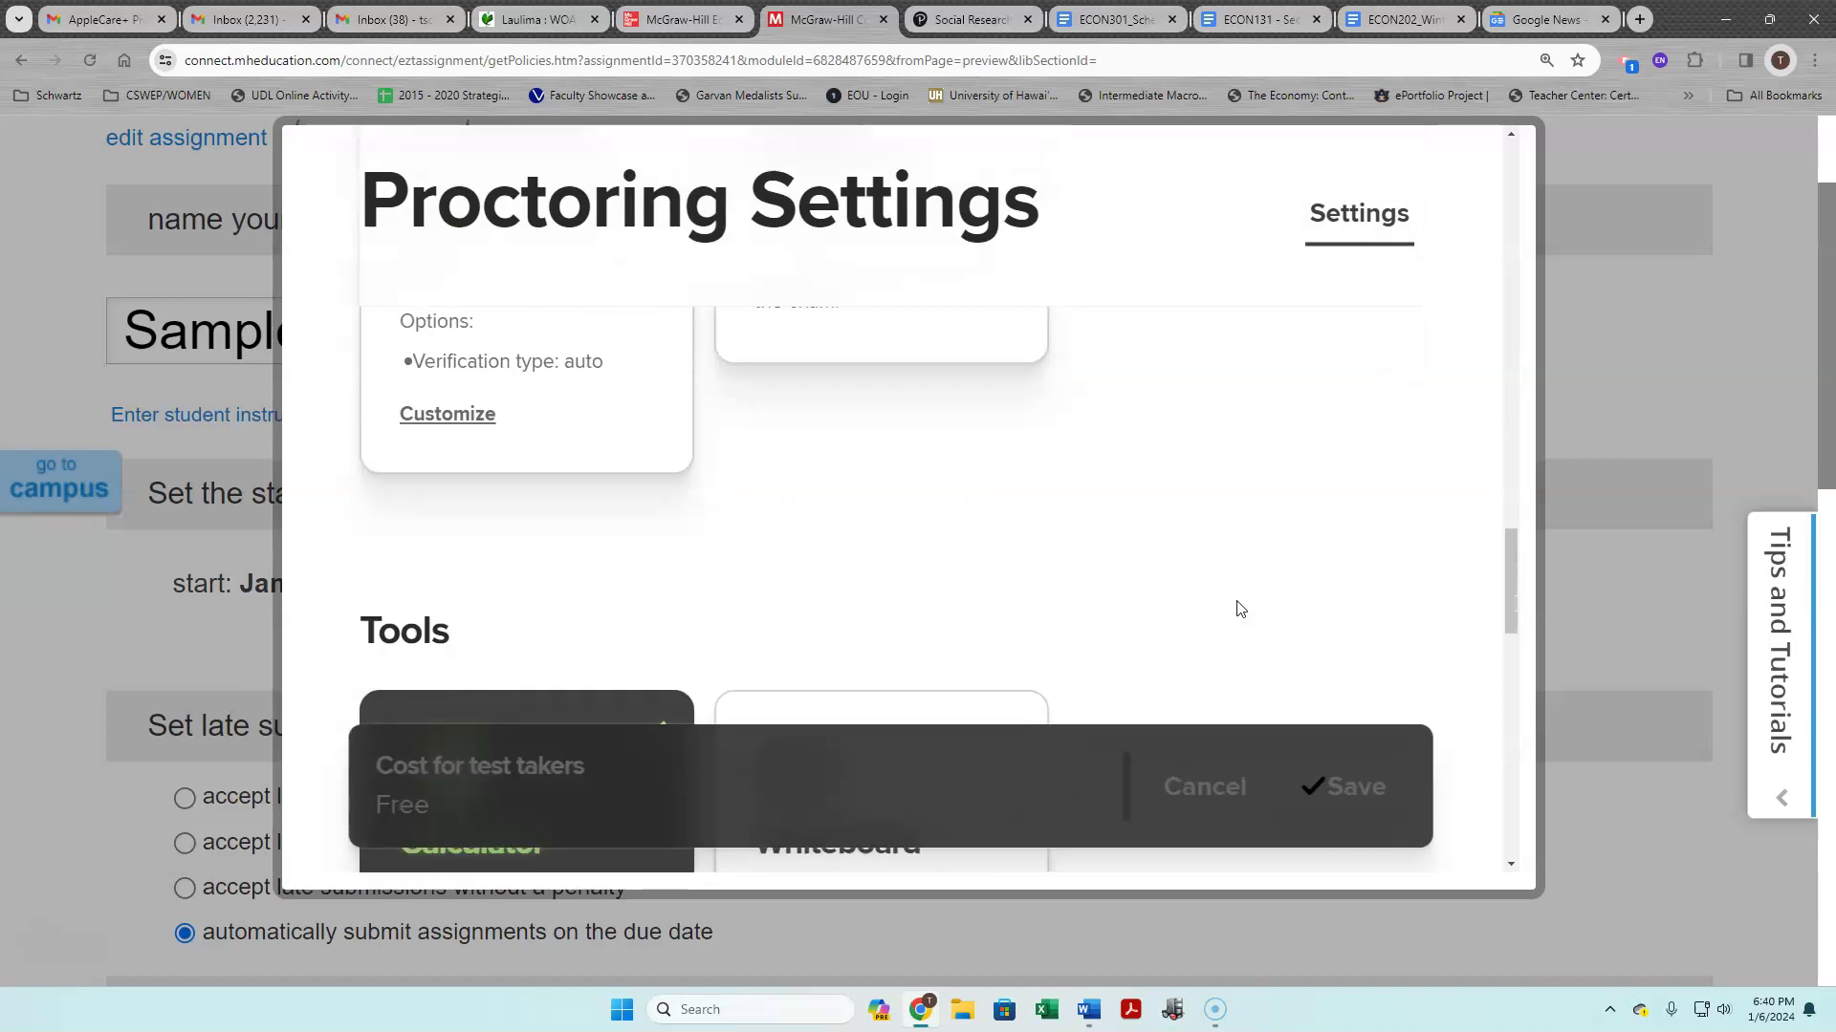
pyautogui.scroll(-1, 1237, 606)
pyautogui.scroll(2, 1237, 606)
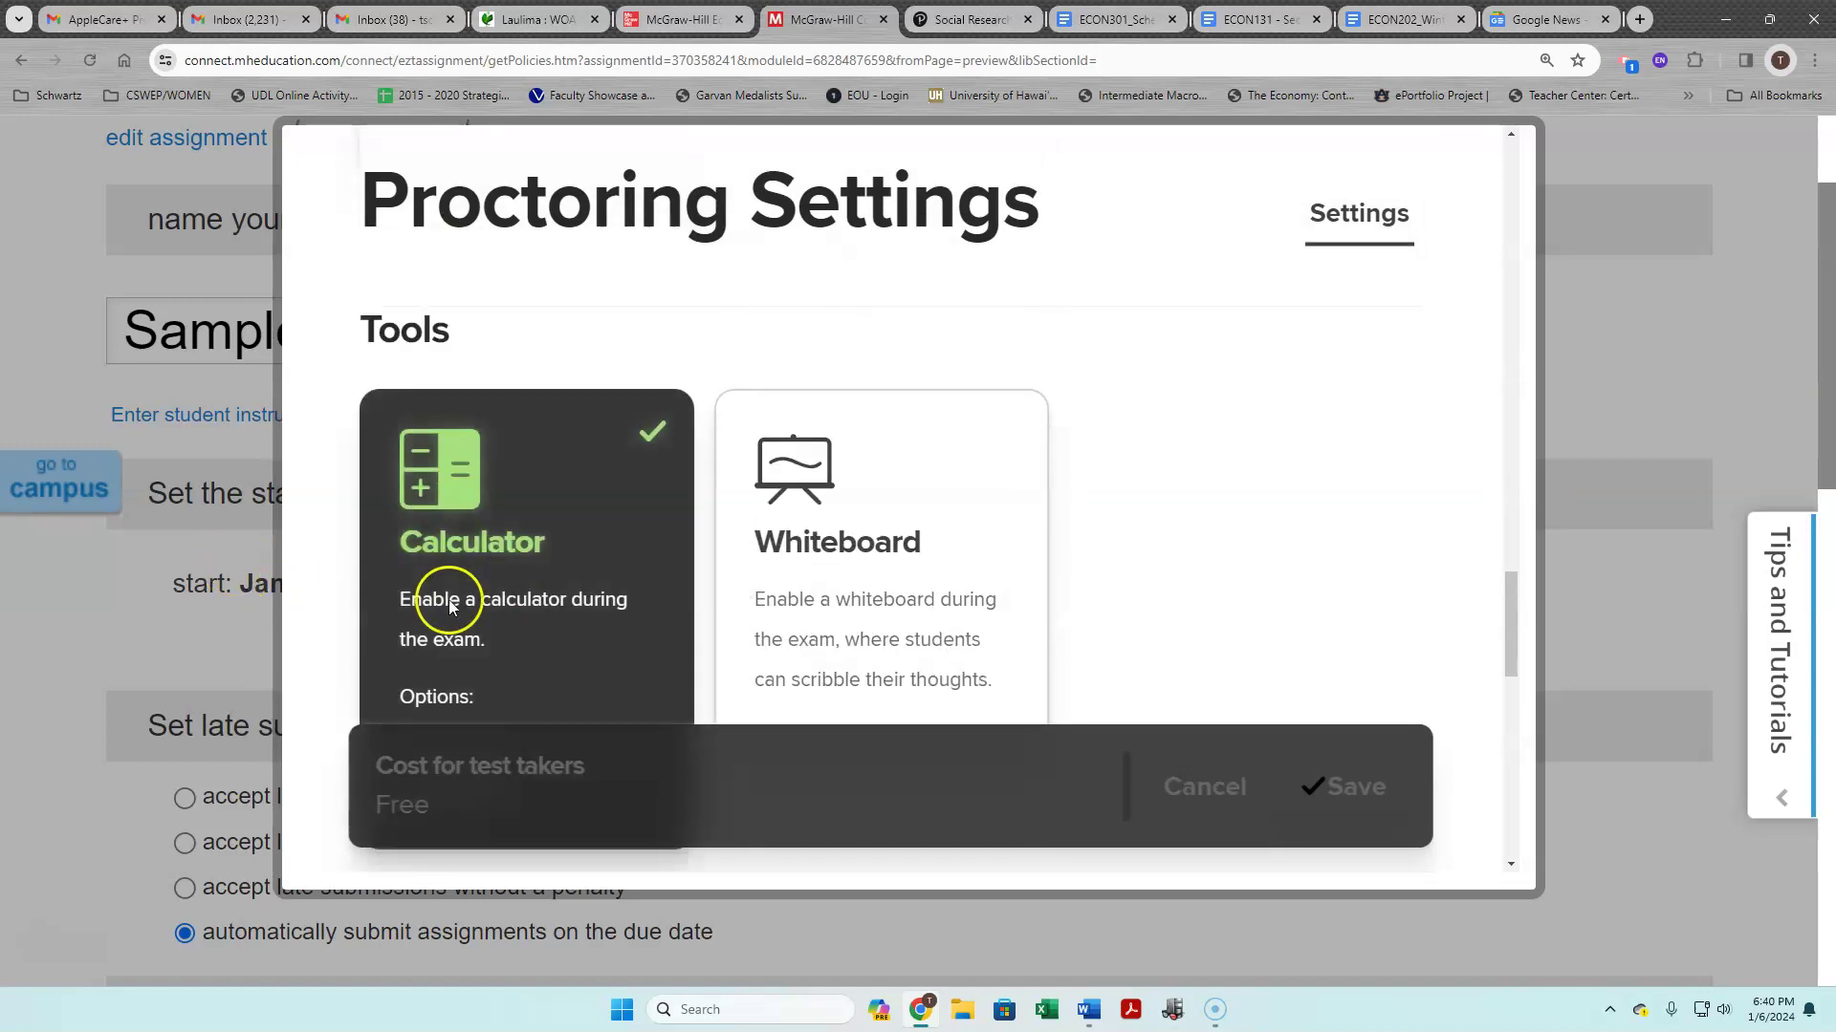
pyautogui.scroll(7, 585, 590)
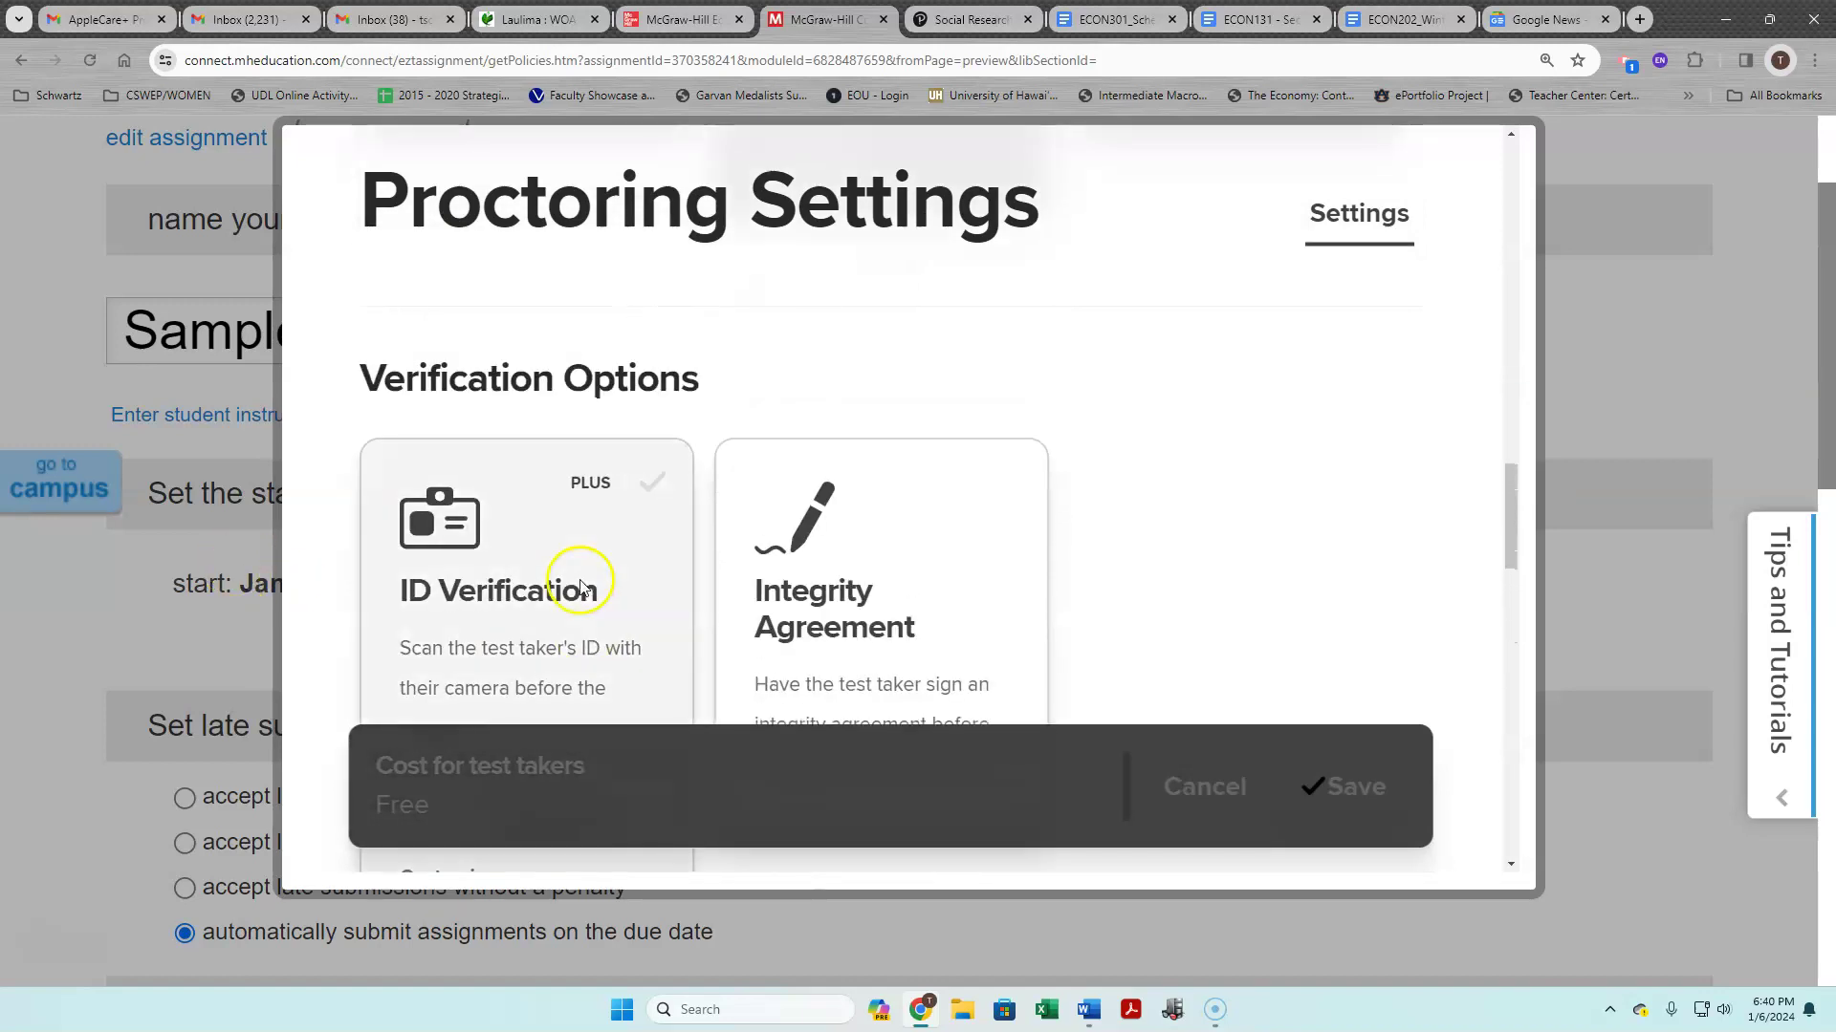
pyautogui.scroll(-2, 1333, 647)
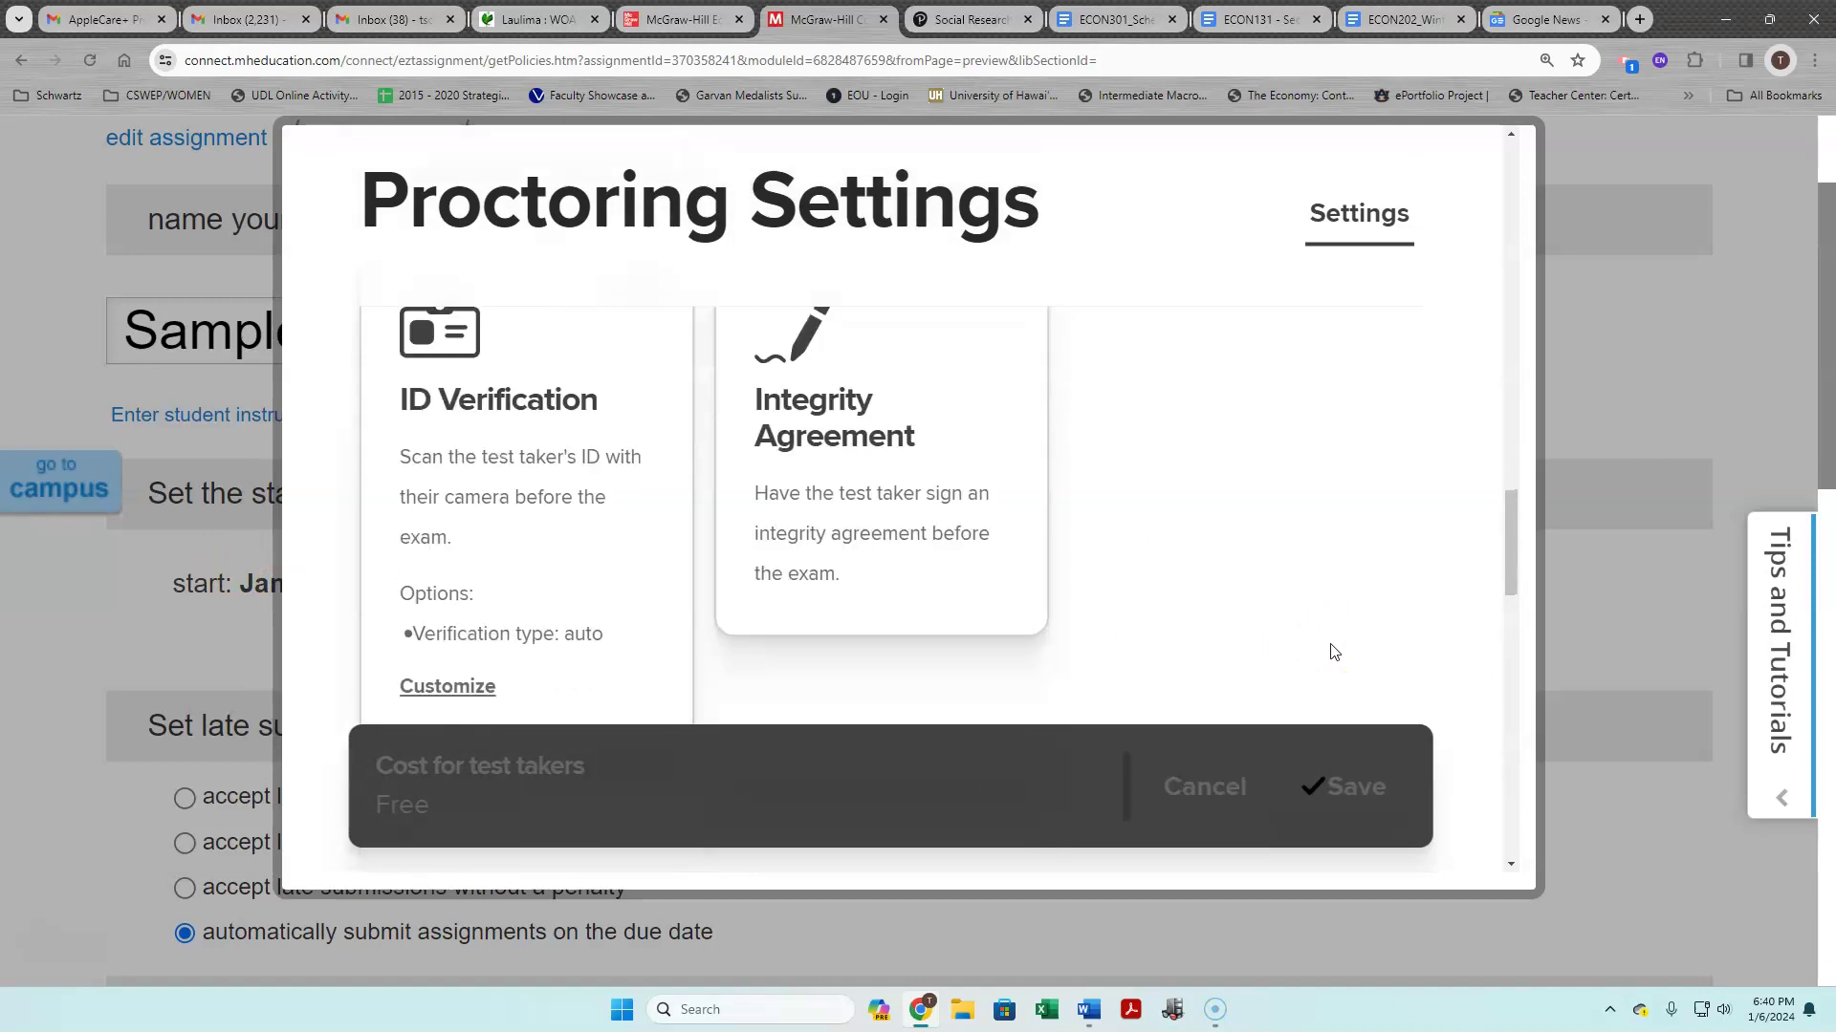
pyautogui.scroll(10, 1335, 652)
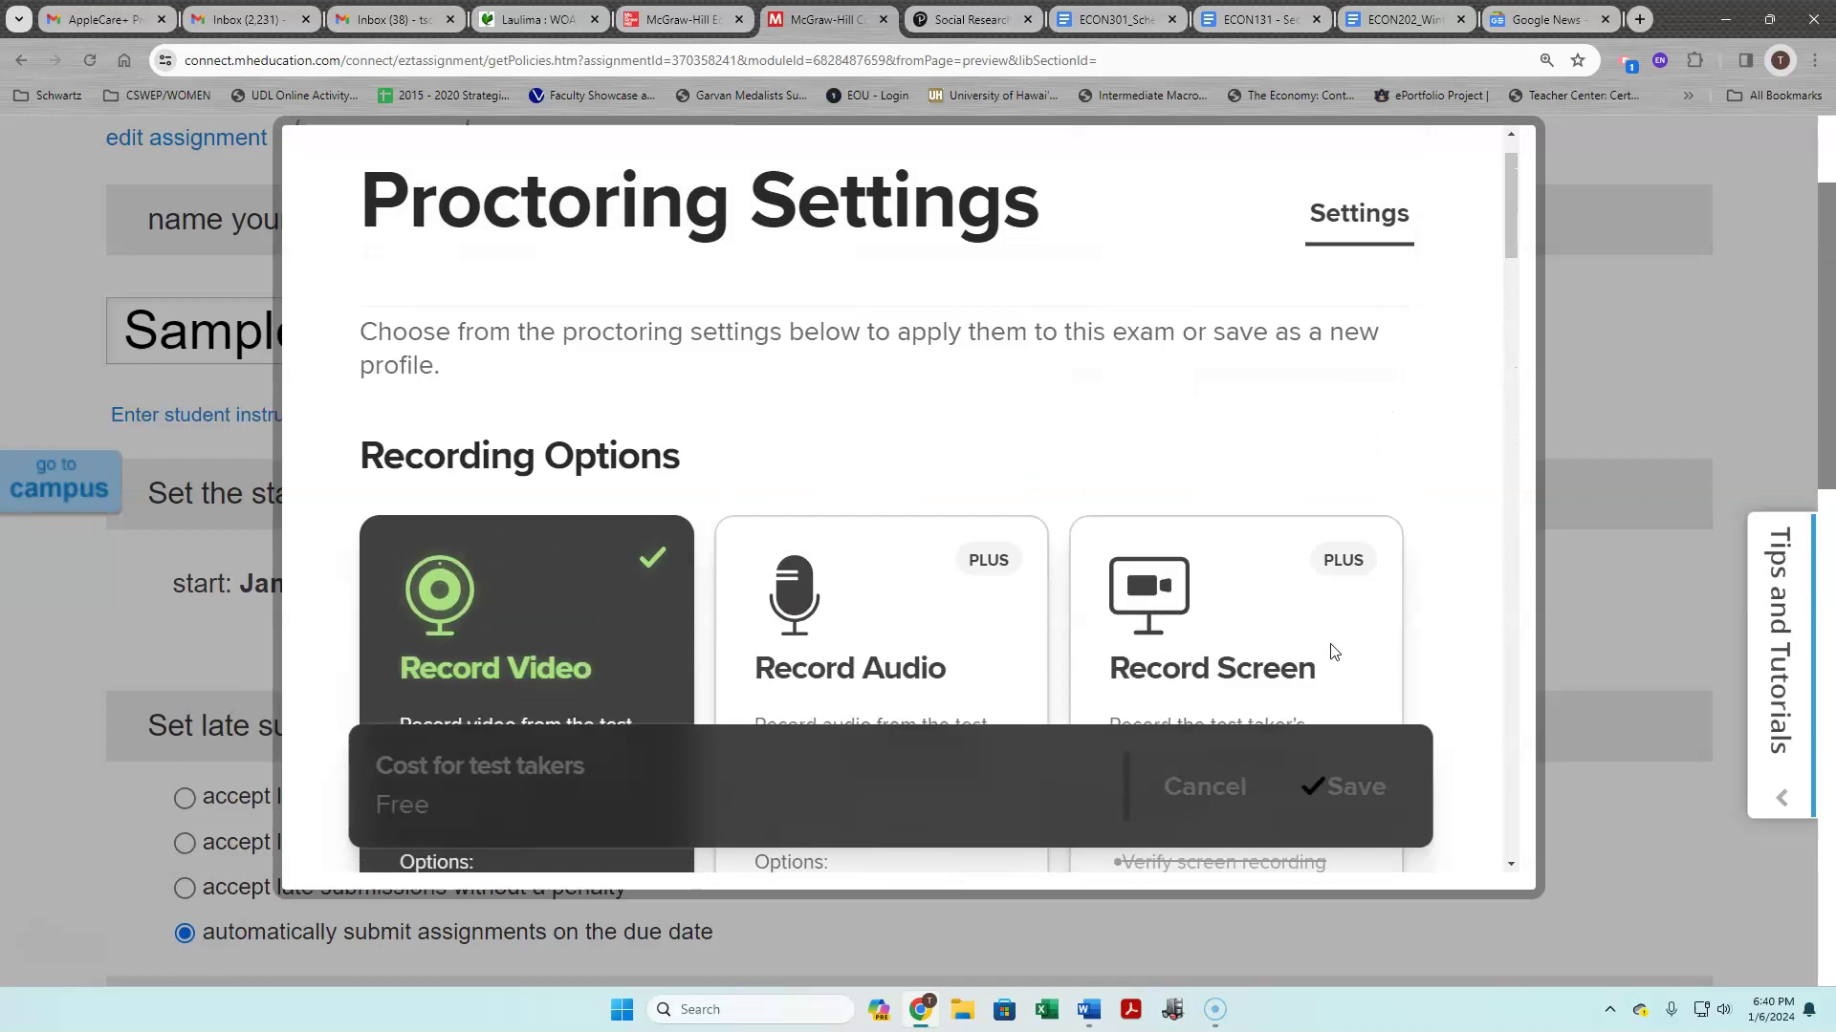
pyautogui.scroll(-6, 1334, 652)
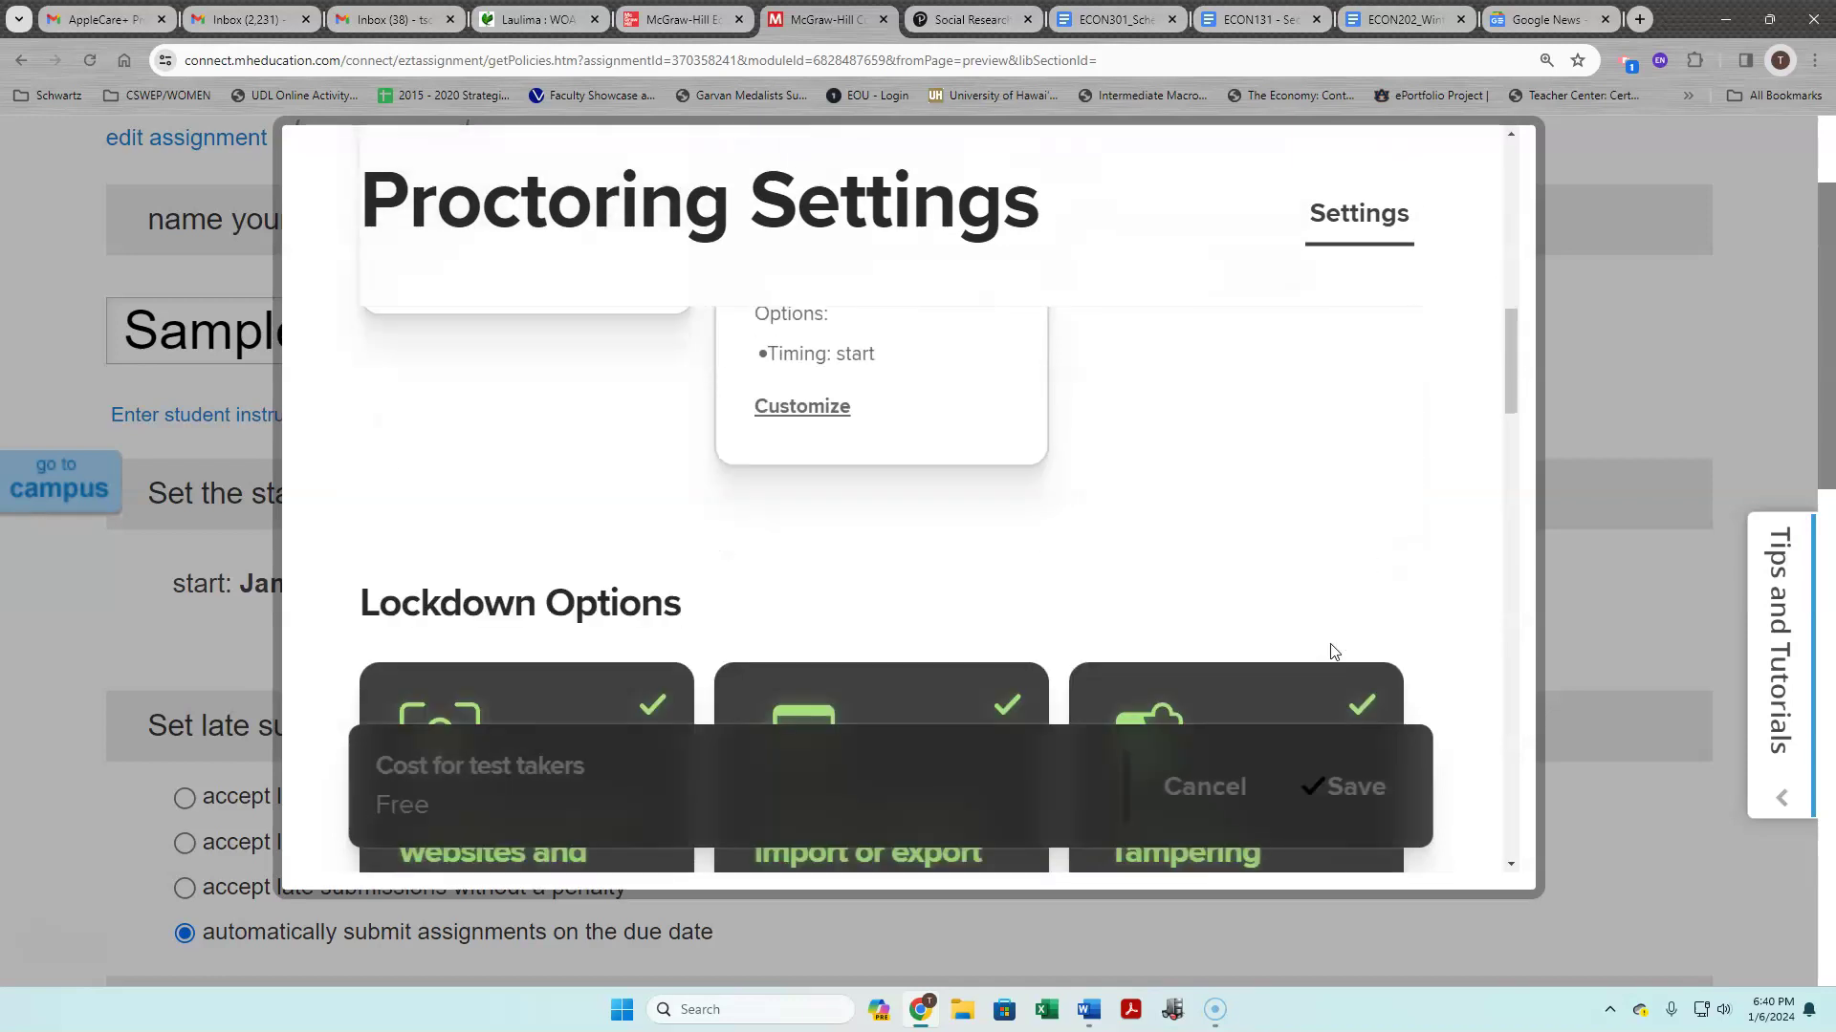
pyautogui.scroll(-8, 1334, 652)
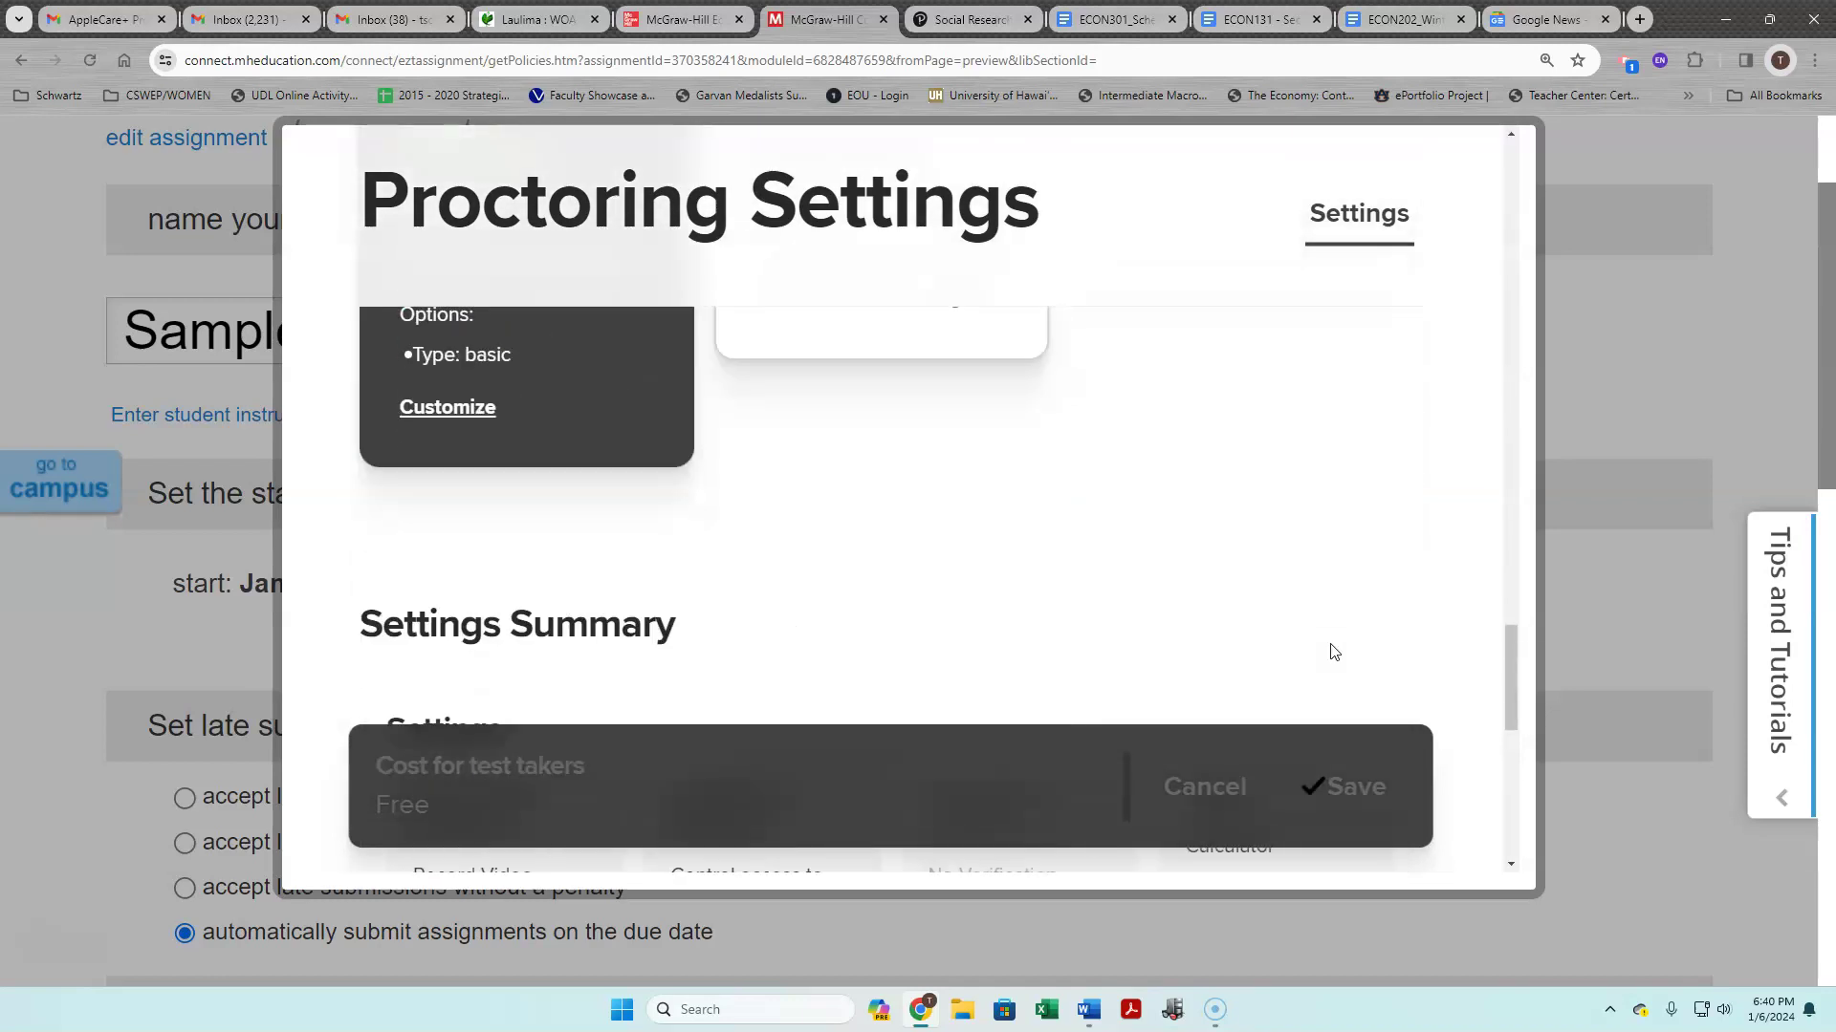
pyautogui.scroll(-2, 1334, 652)
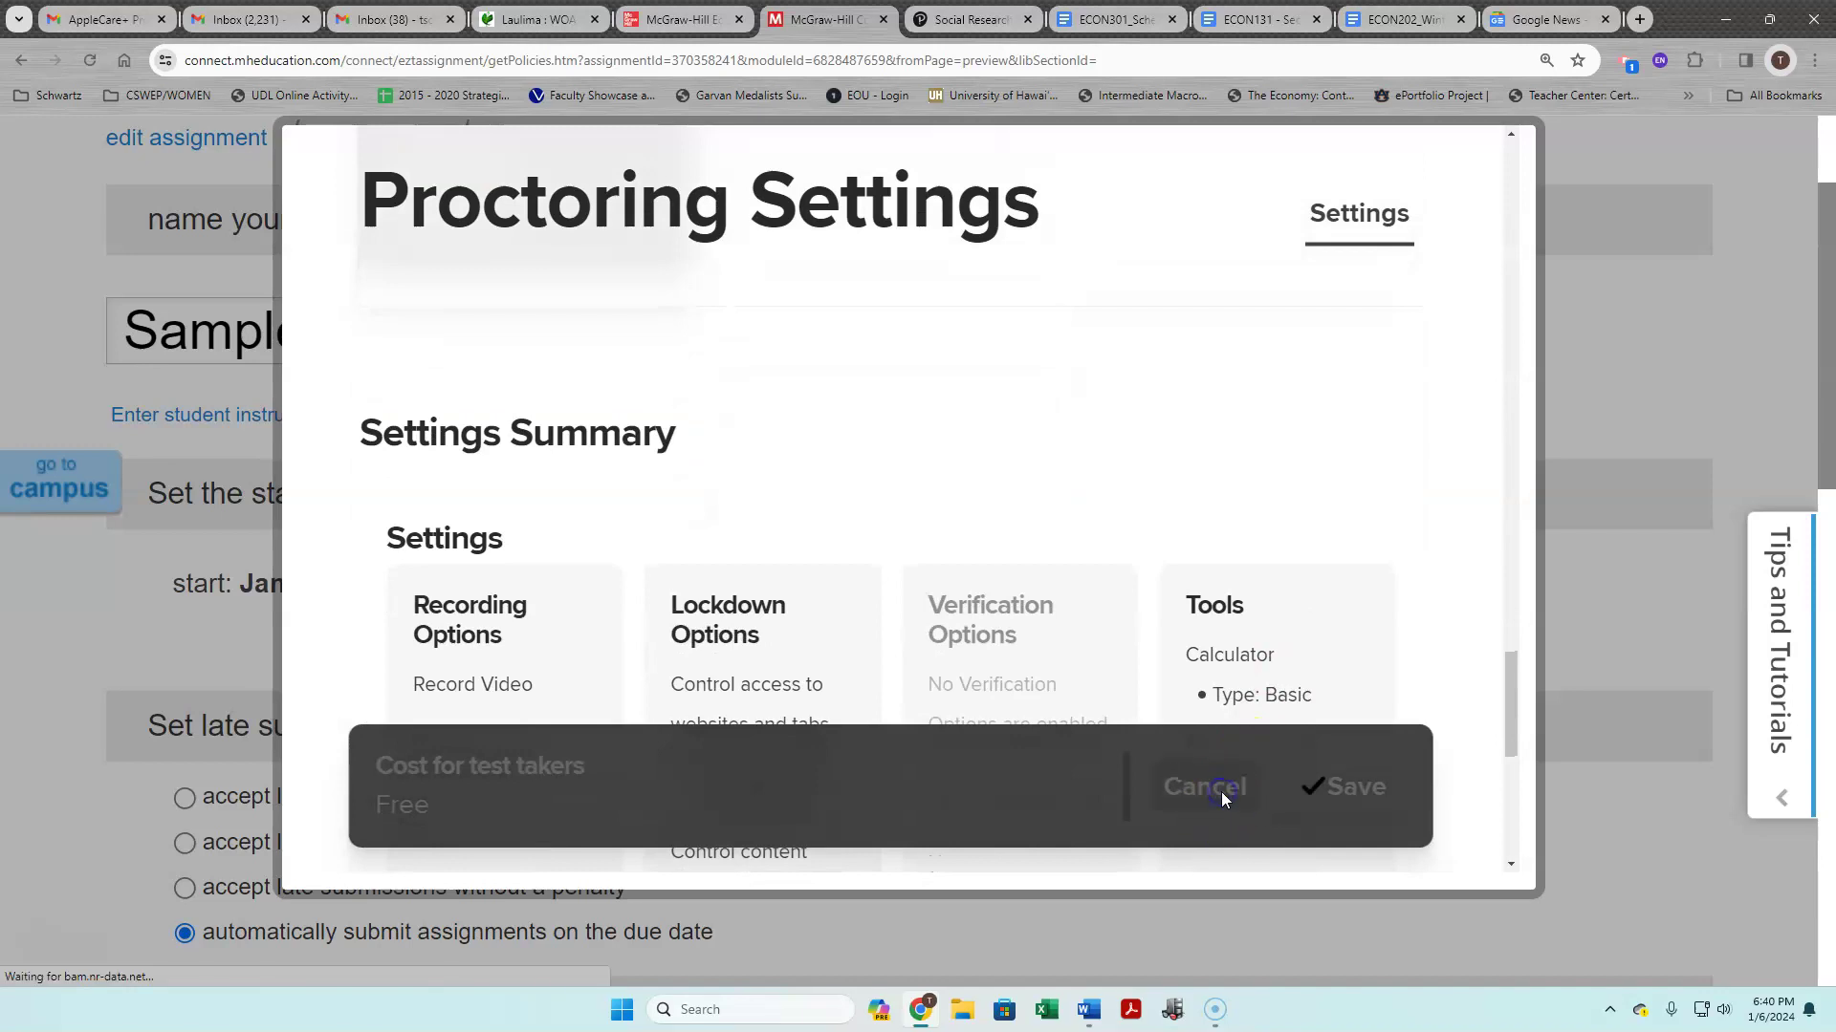
pyautogui.click(1226, 746)
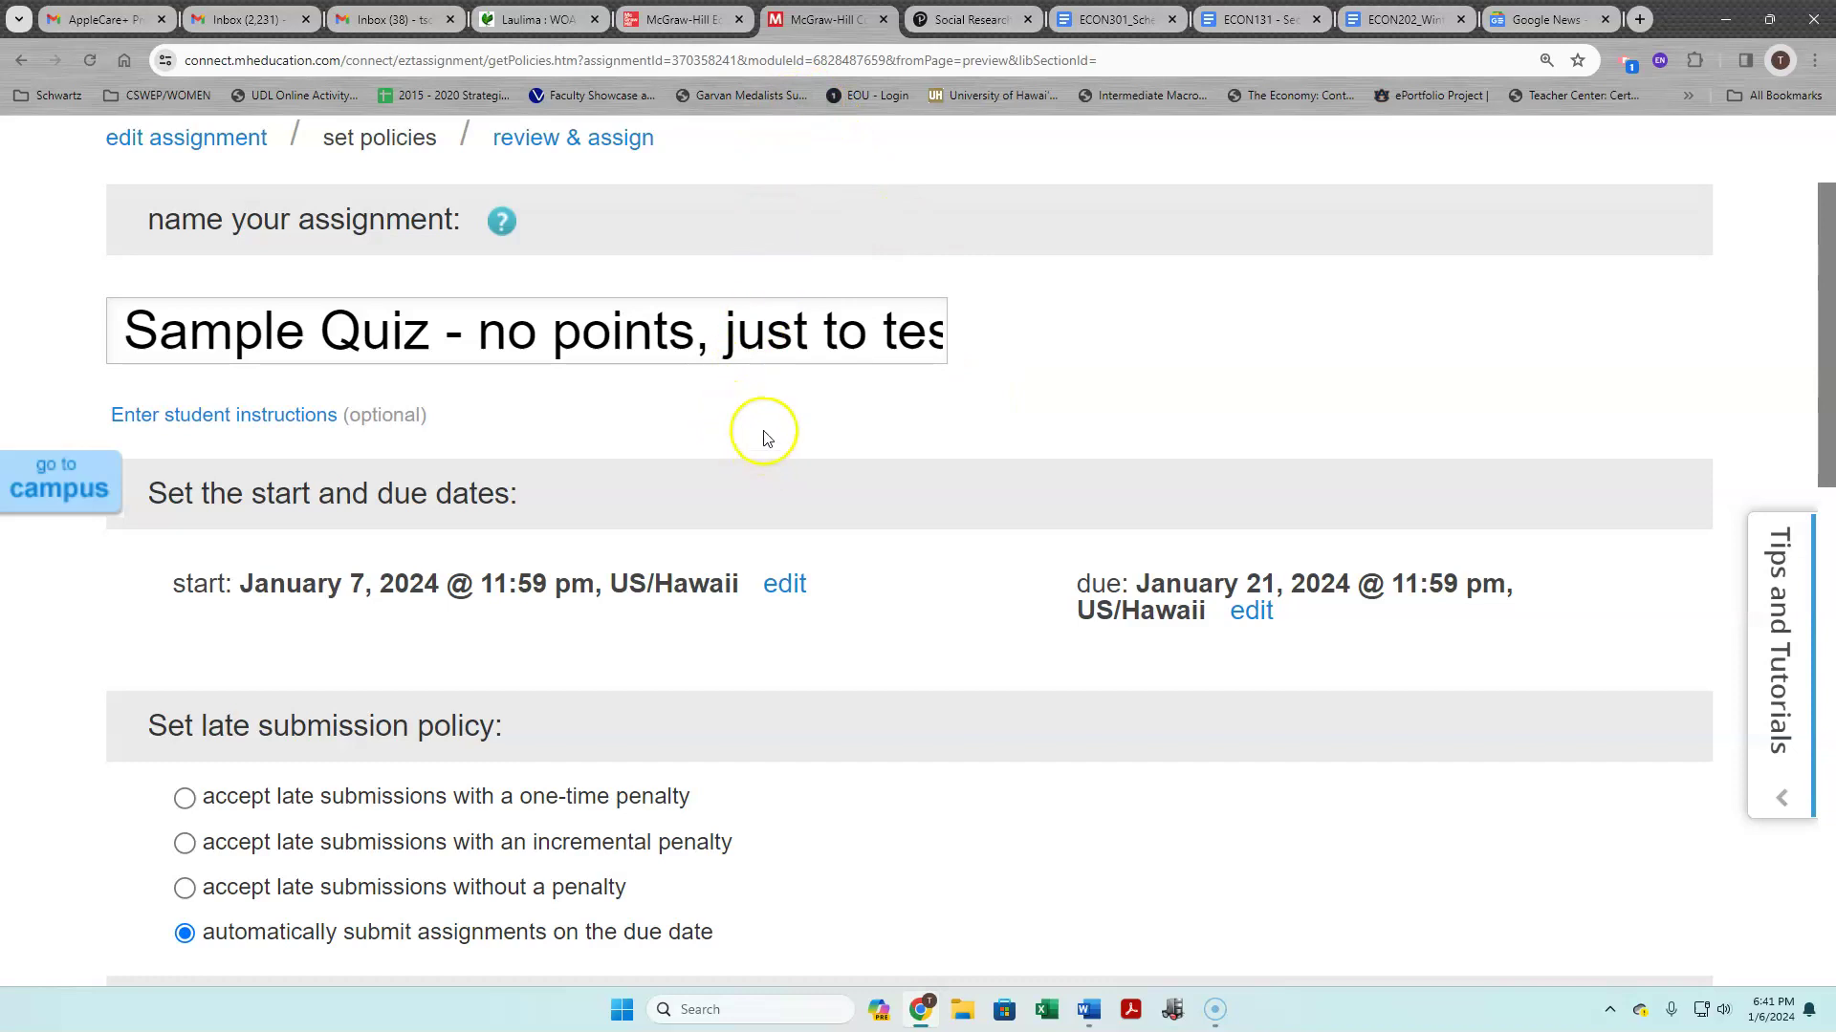
# Move the Sample Quiz to its review & assign page and scroll through it
pyautogui.scroll(-15, 1052, 449)
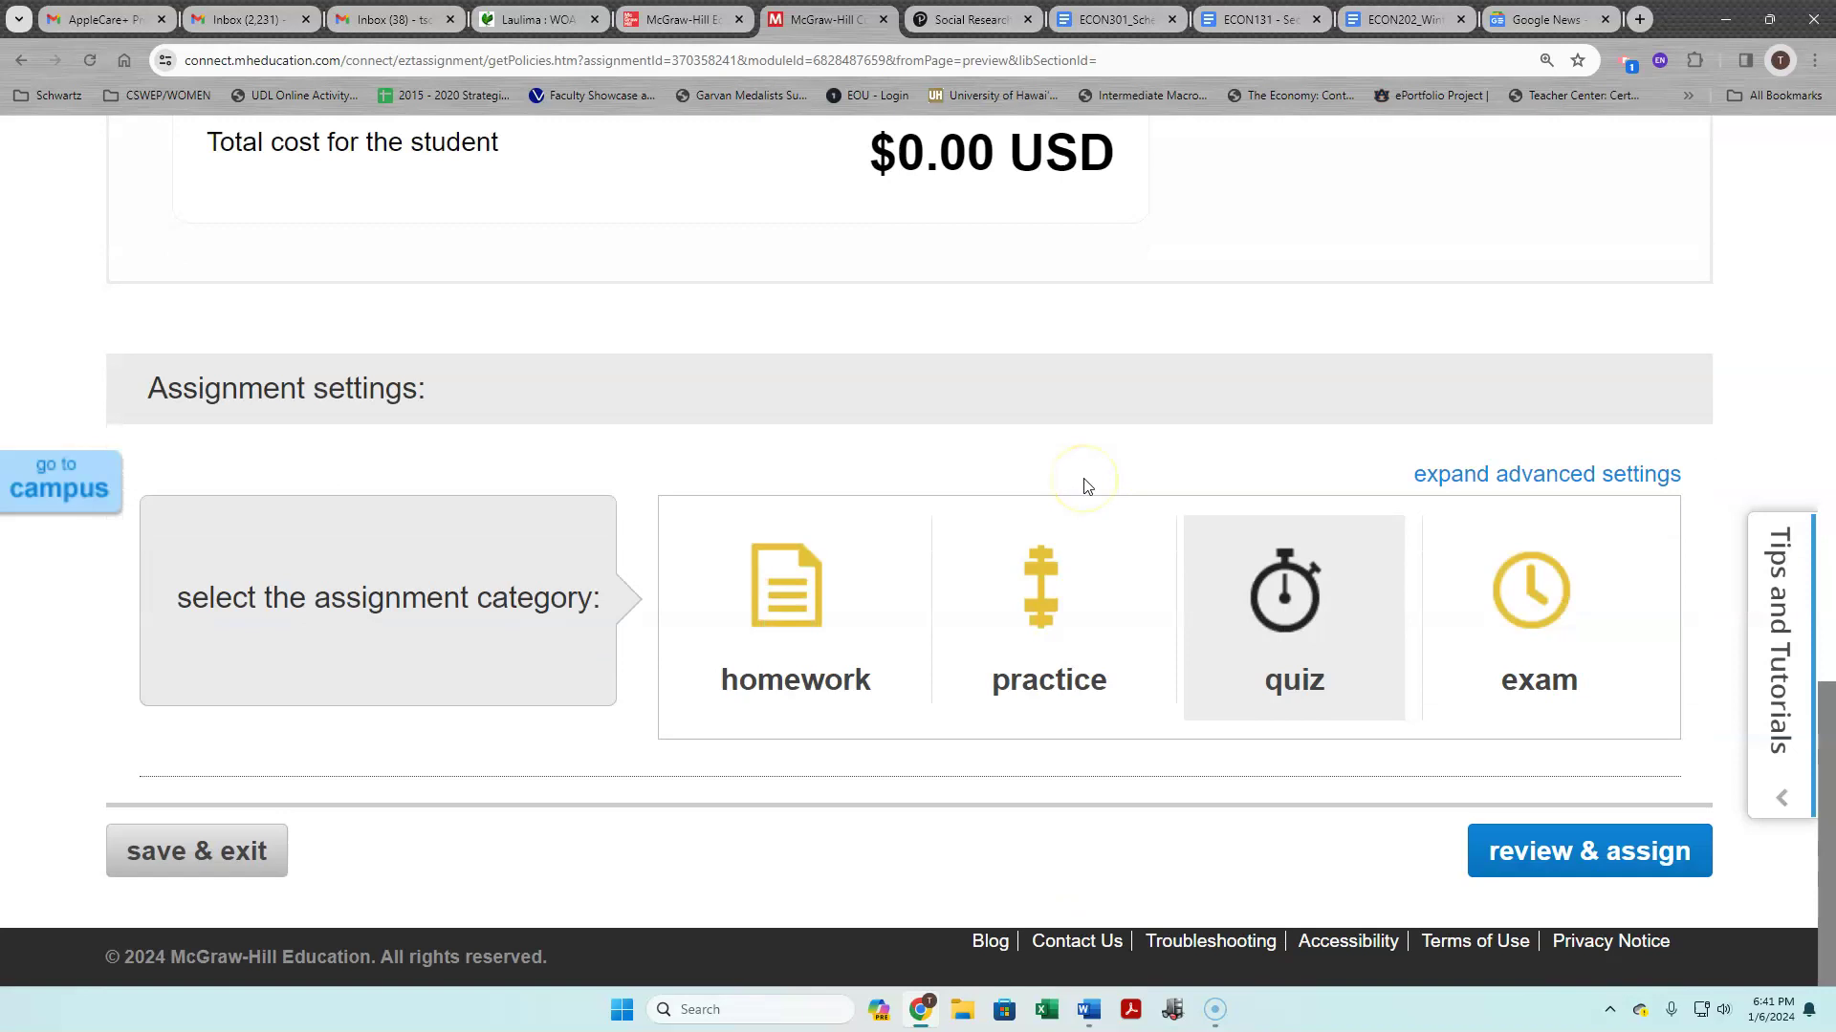
pyautogui.click(1572, 848)
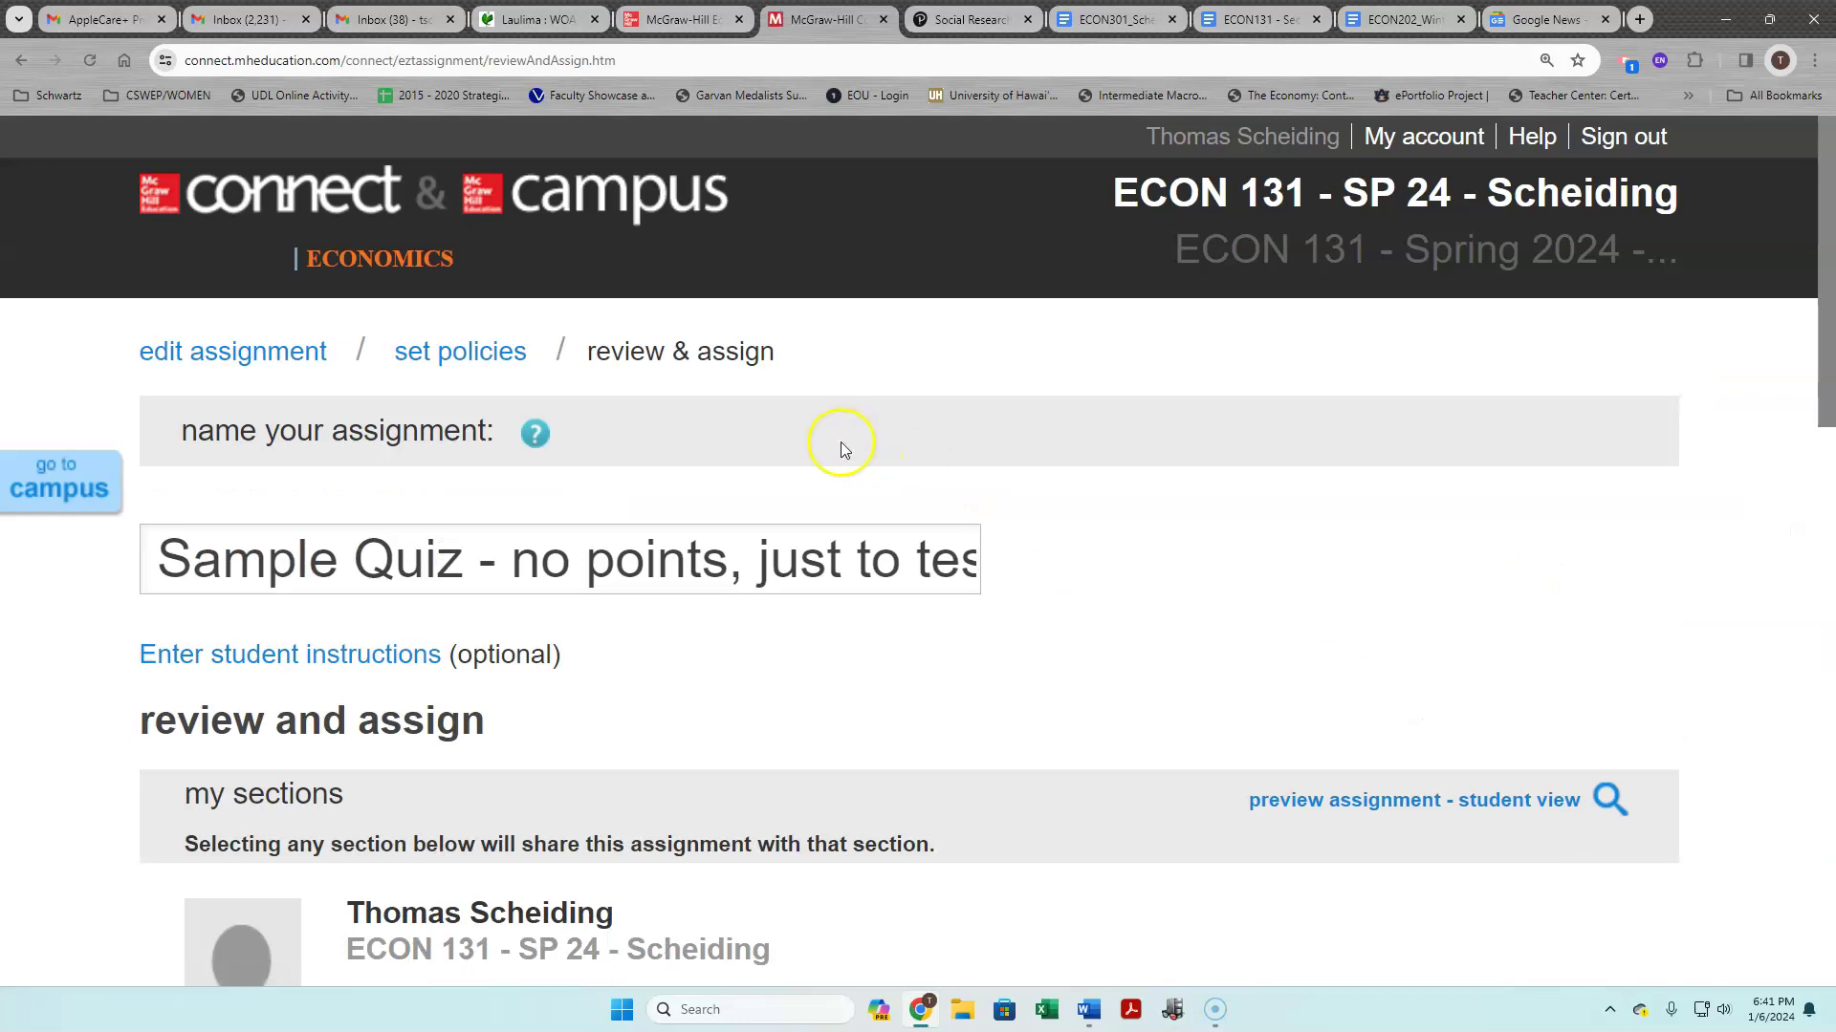
pyautogui.scroll(-10, 1099, 554)
# Assign the Sample Quiz to the ECON 131 - SP 24 section
pyautogui.click(1611, 808)
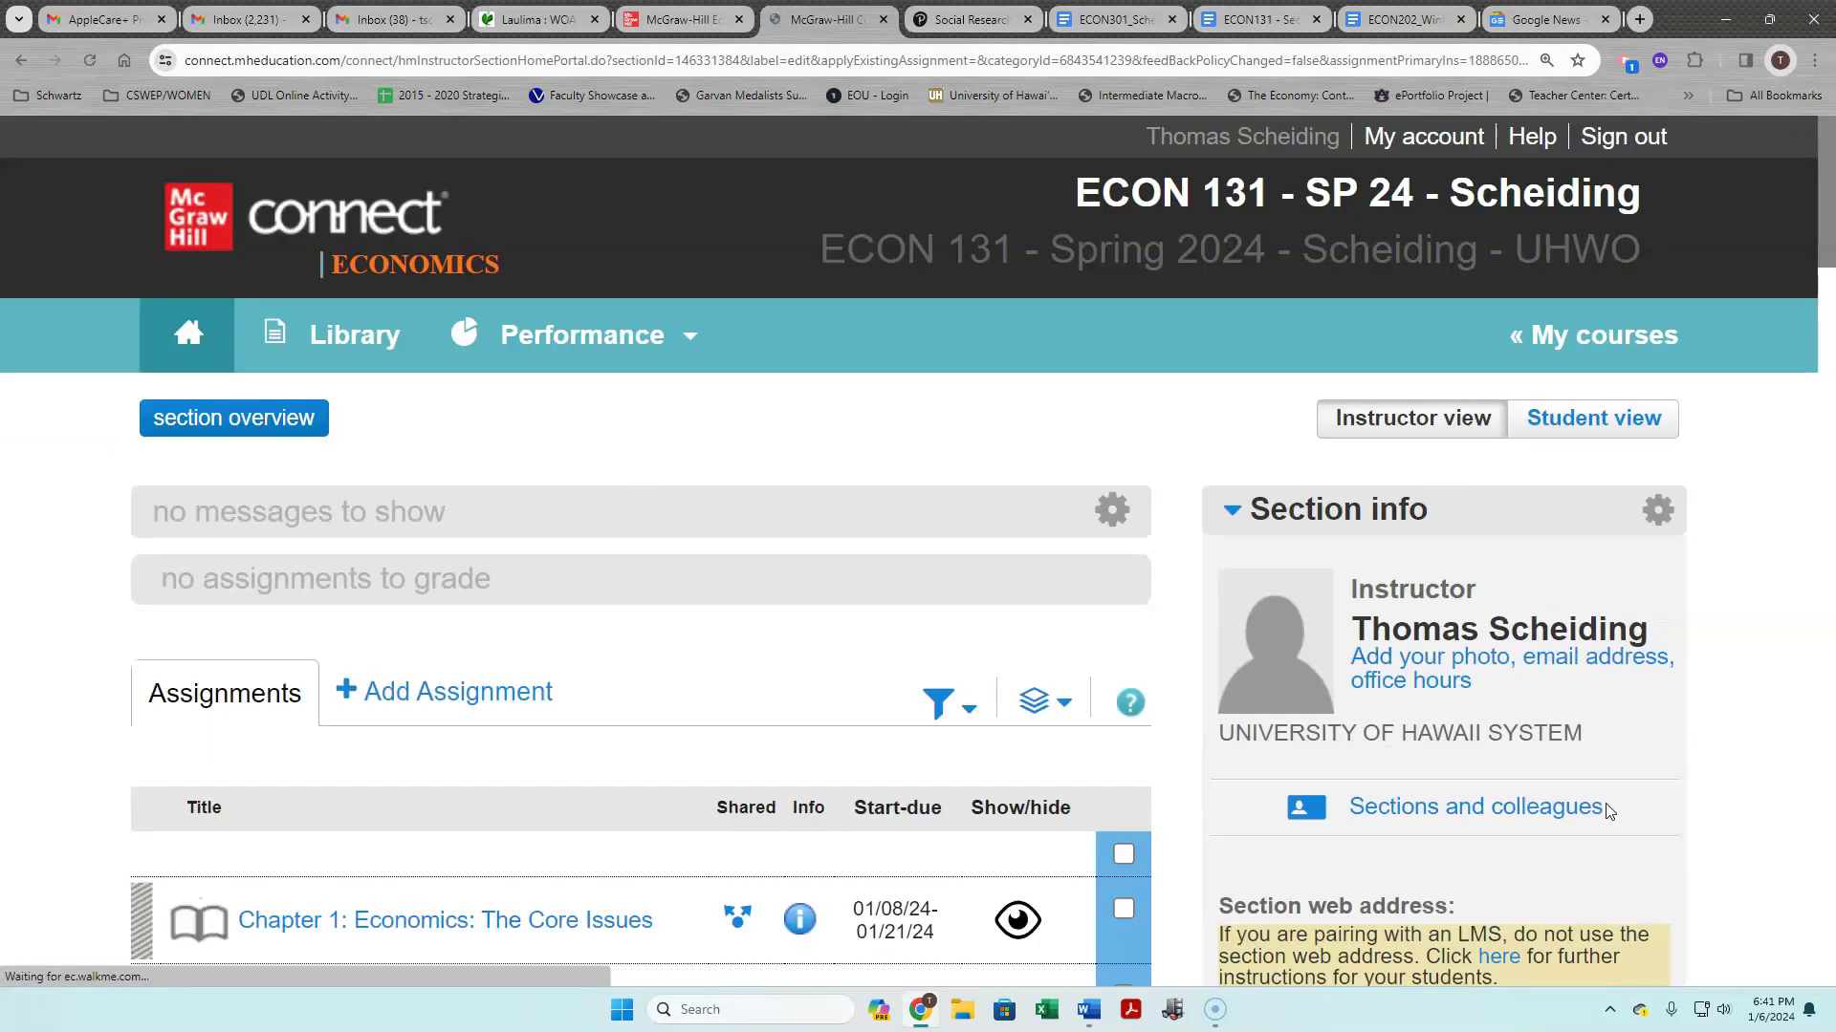
pyautogui.scroll(-10, 1230, 765)
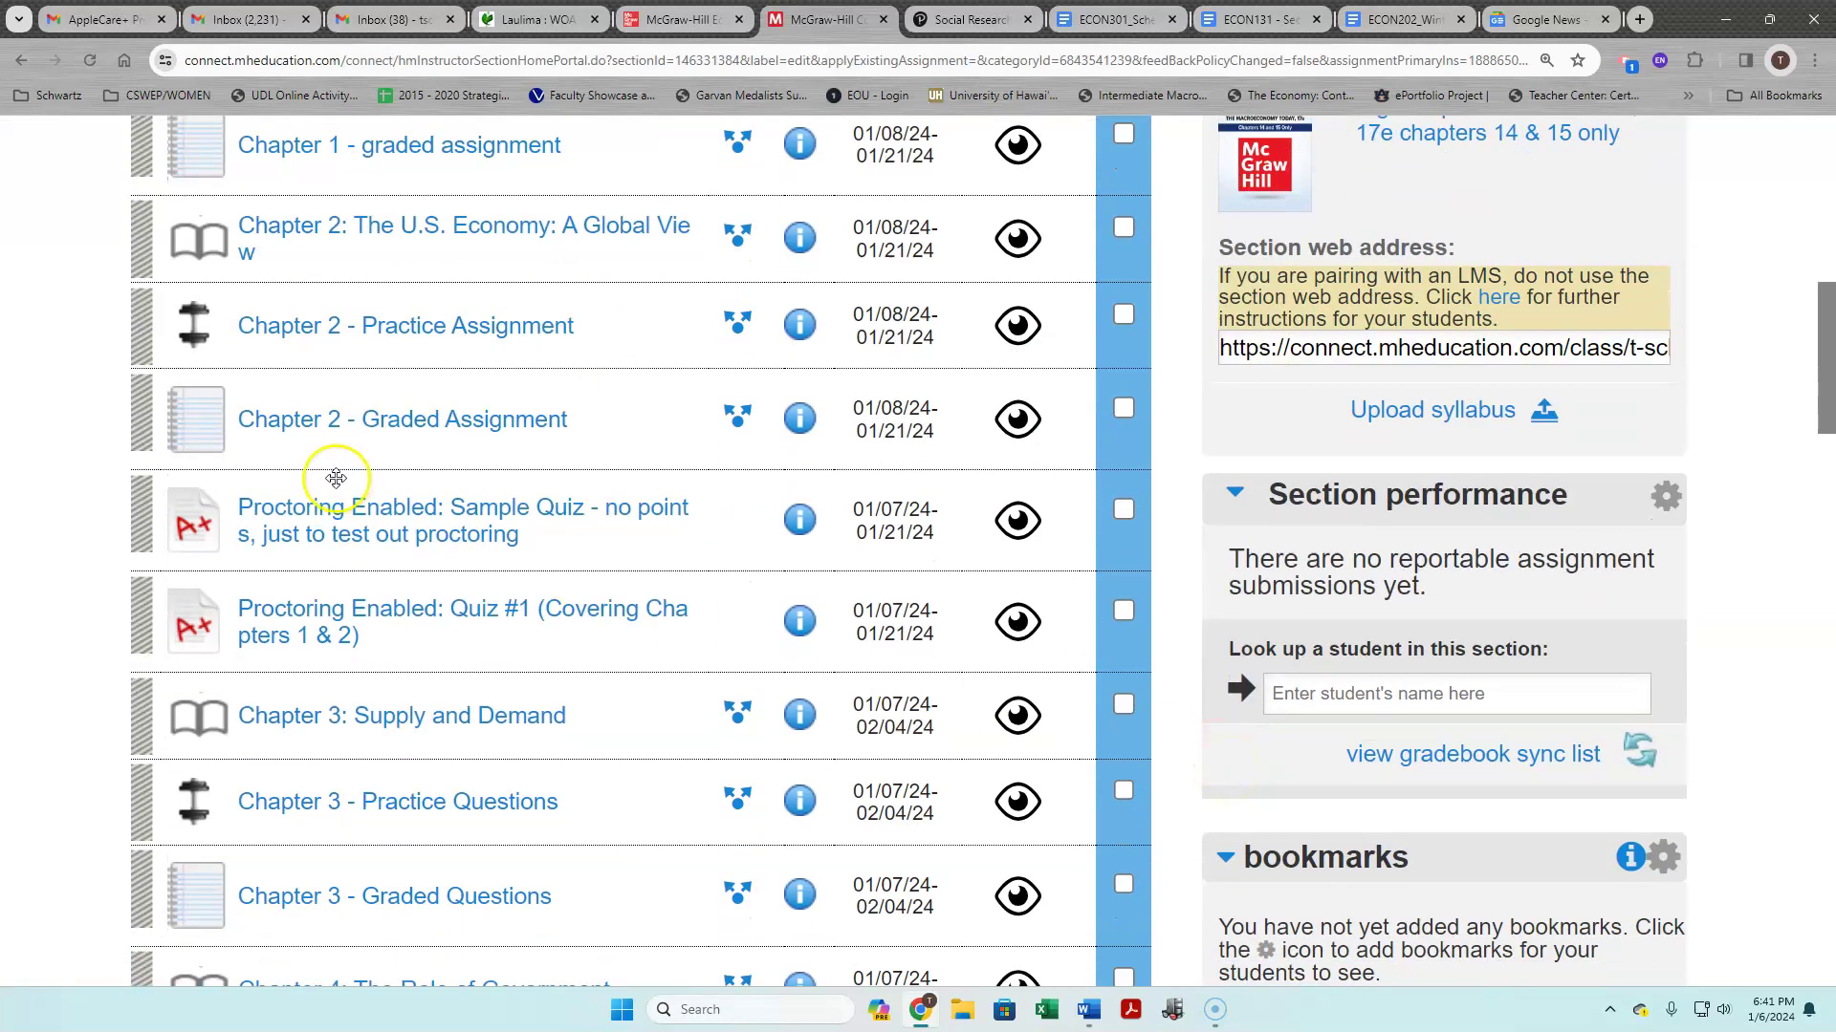
pyautogui.click(293, 614)
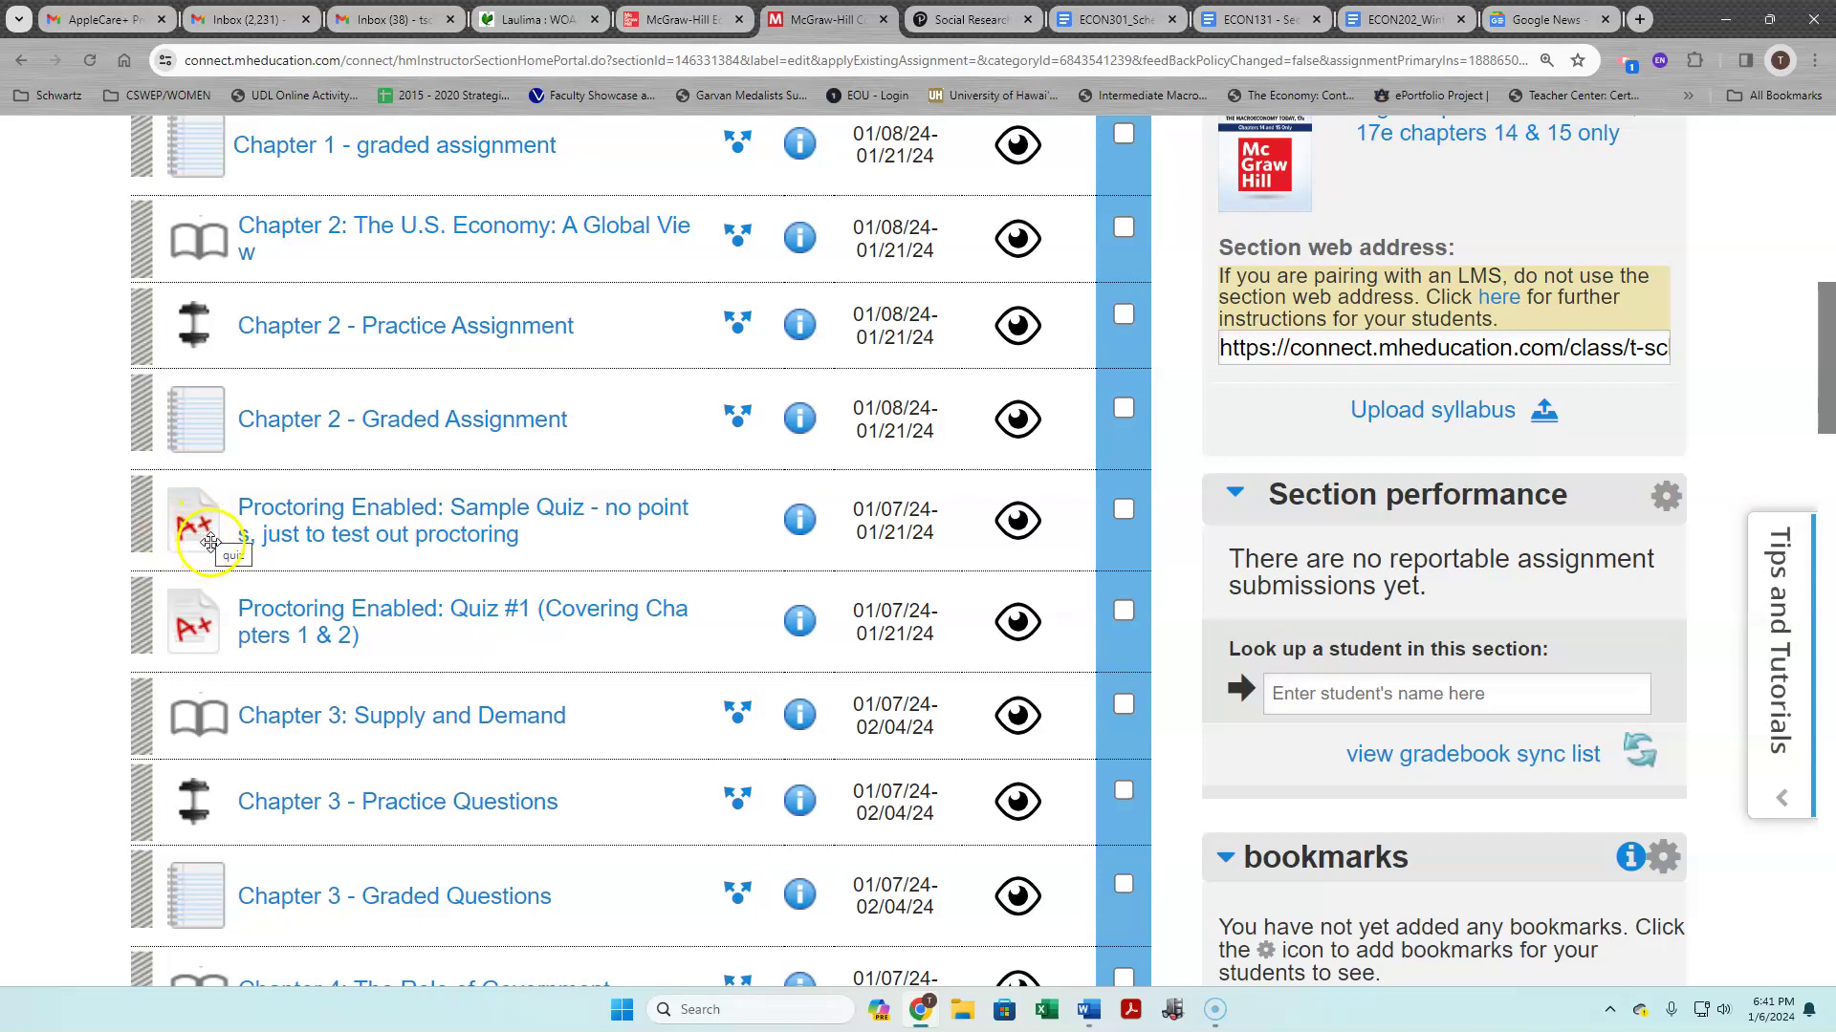
# Browse the assignment list and open Proctoring Enabled: Quiz #1 (Covering Chapters 1 & 2)
pyautogui.scroll(-4, 369, 564)
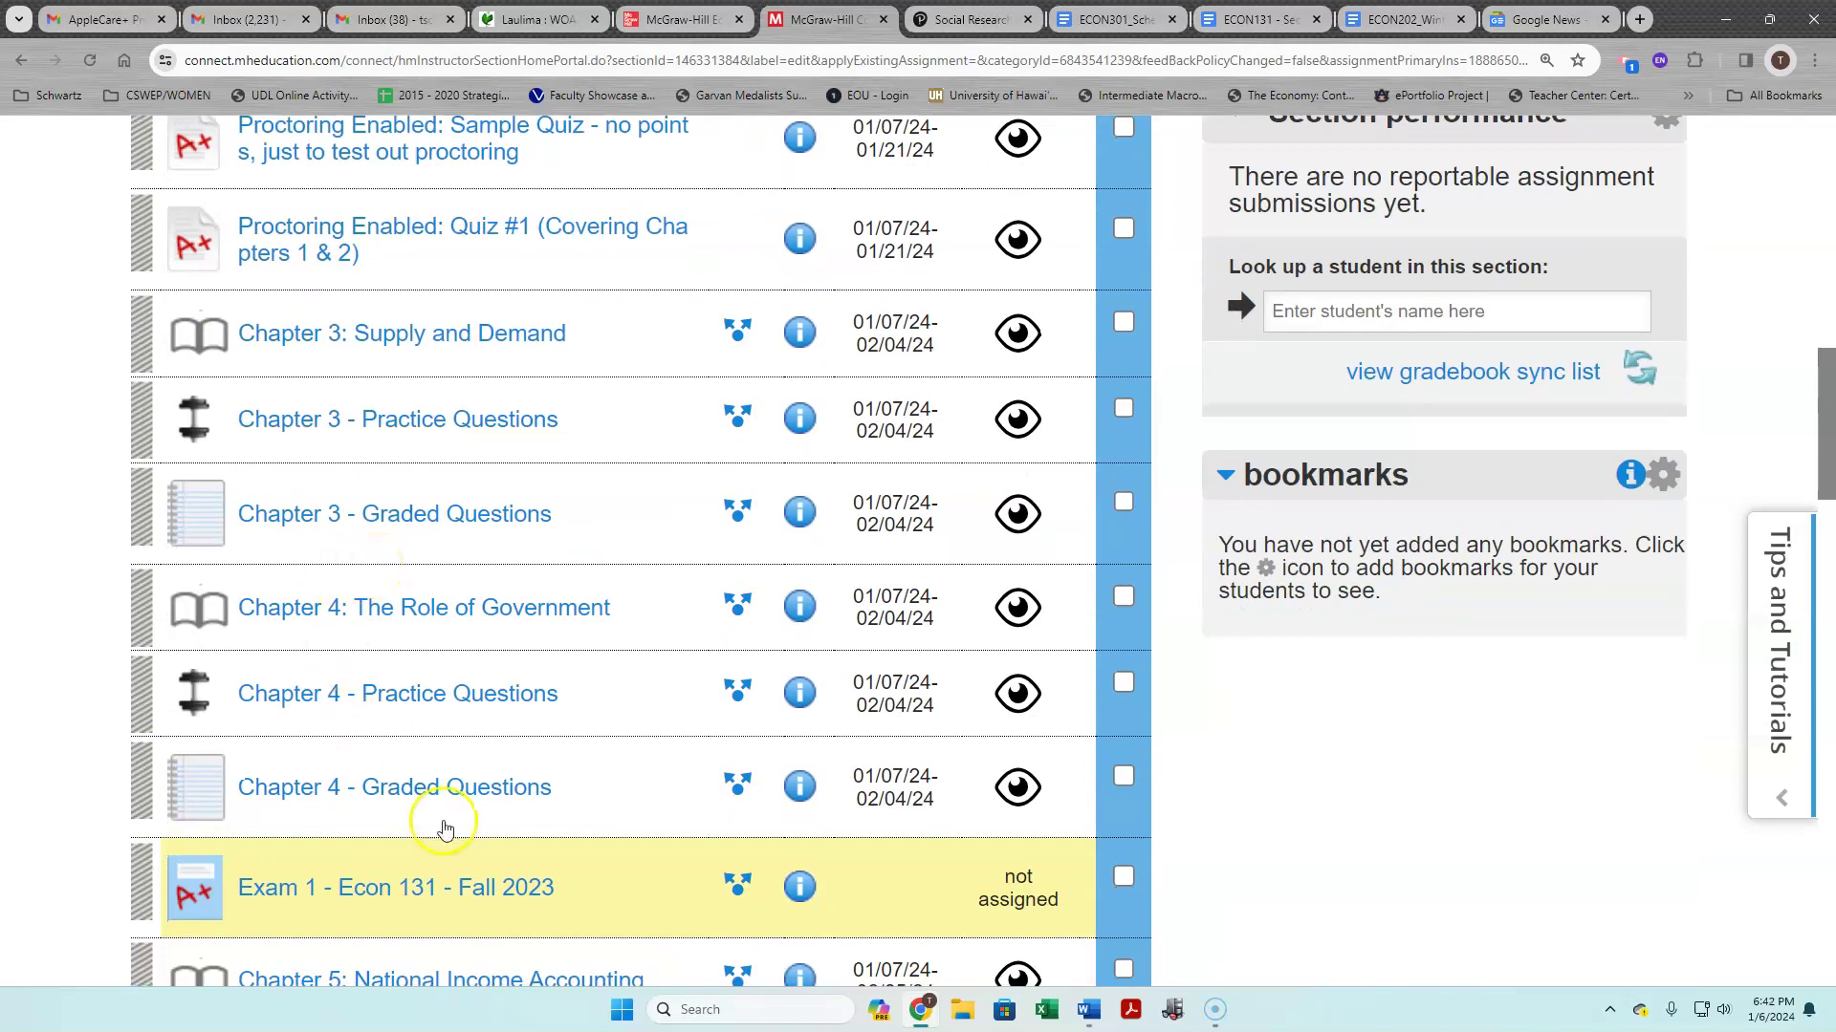
pyautogui.scroll(-2, 464, 863)
pyautogui.scroll(-12, 466, 866)
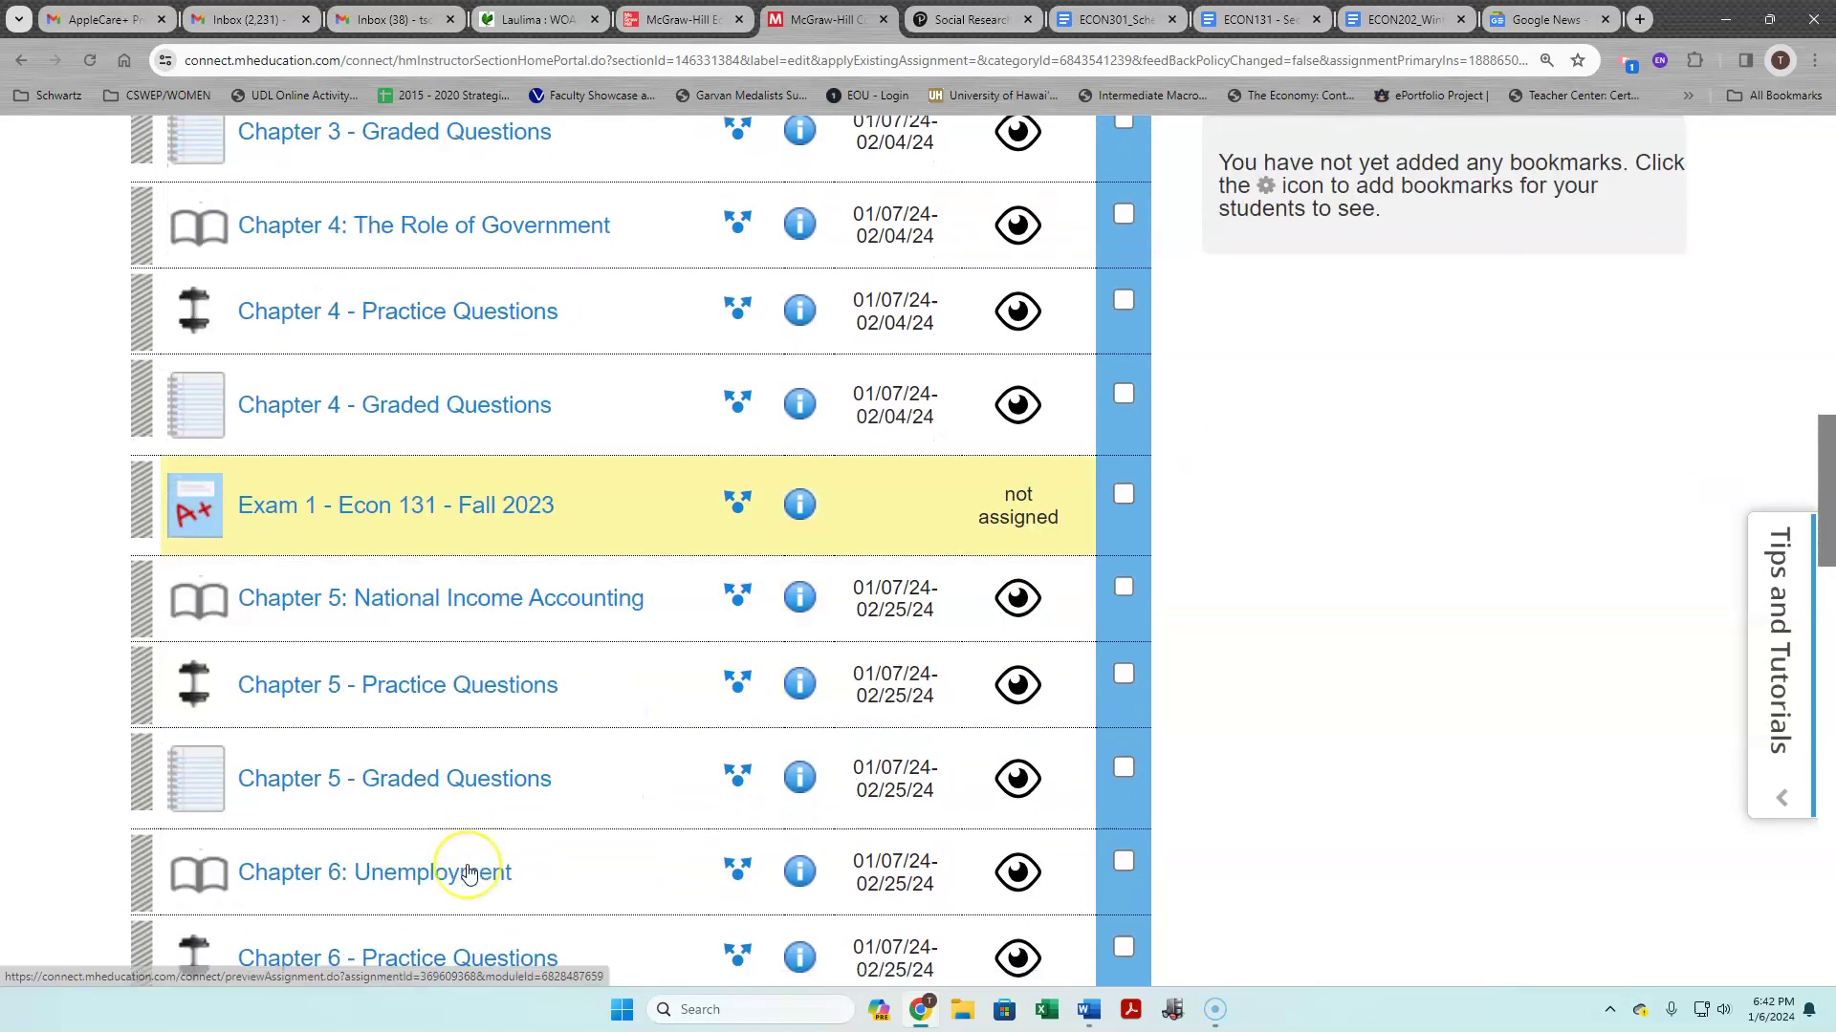
pyautogui.scroll(-13, 468, 868)
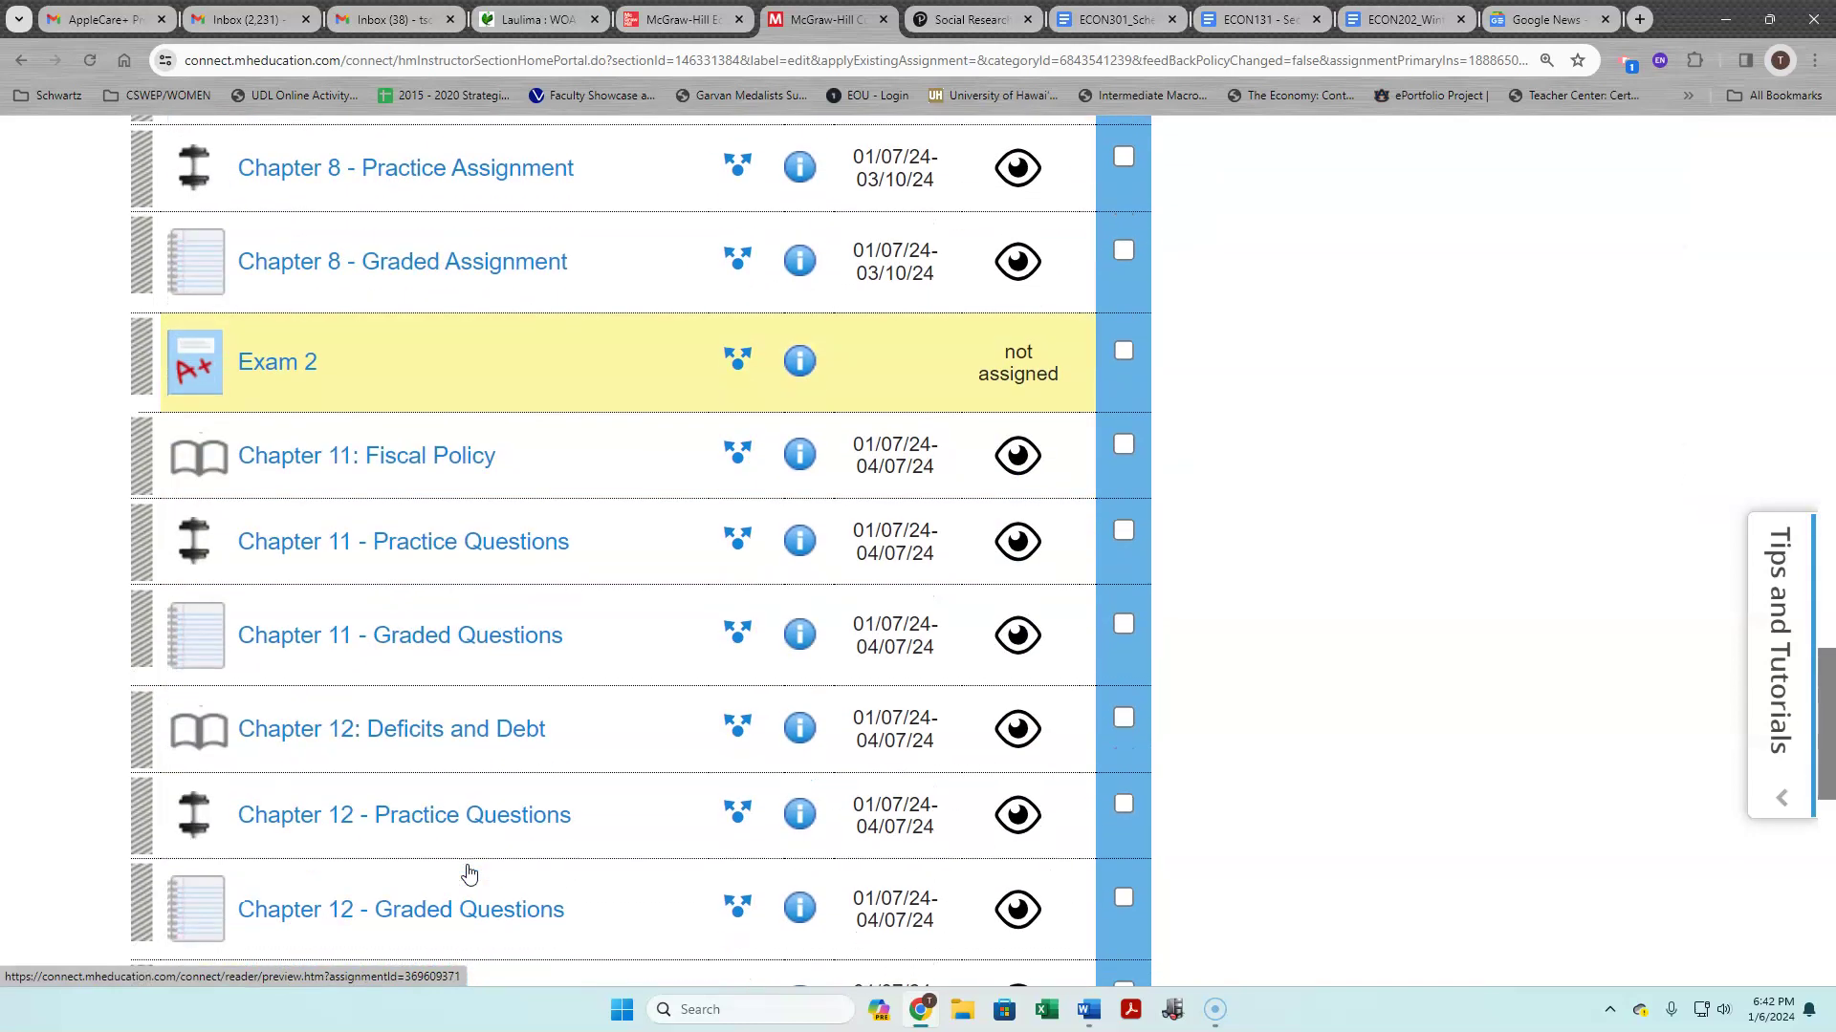
pyautogui.scroll(20, 467, 865)
pyautogui.scroll(3, 467, 872)
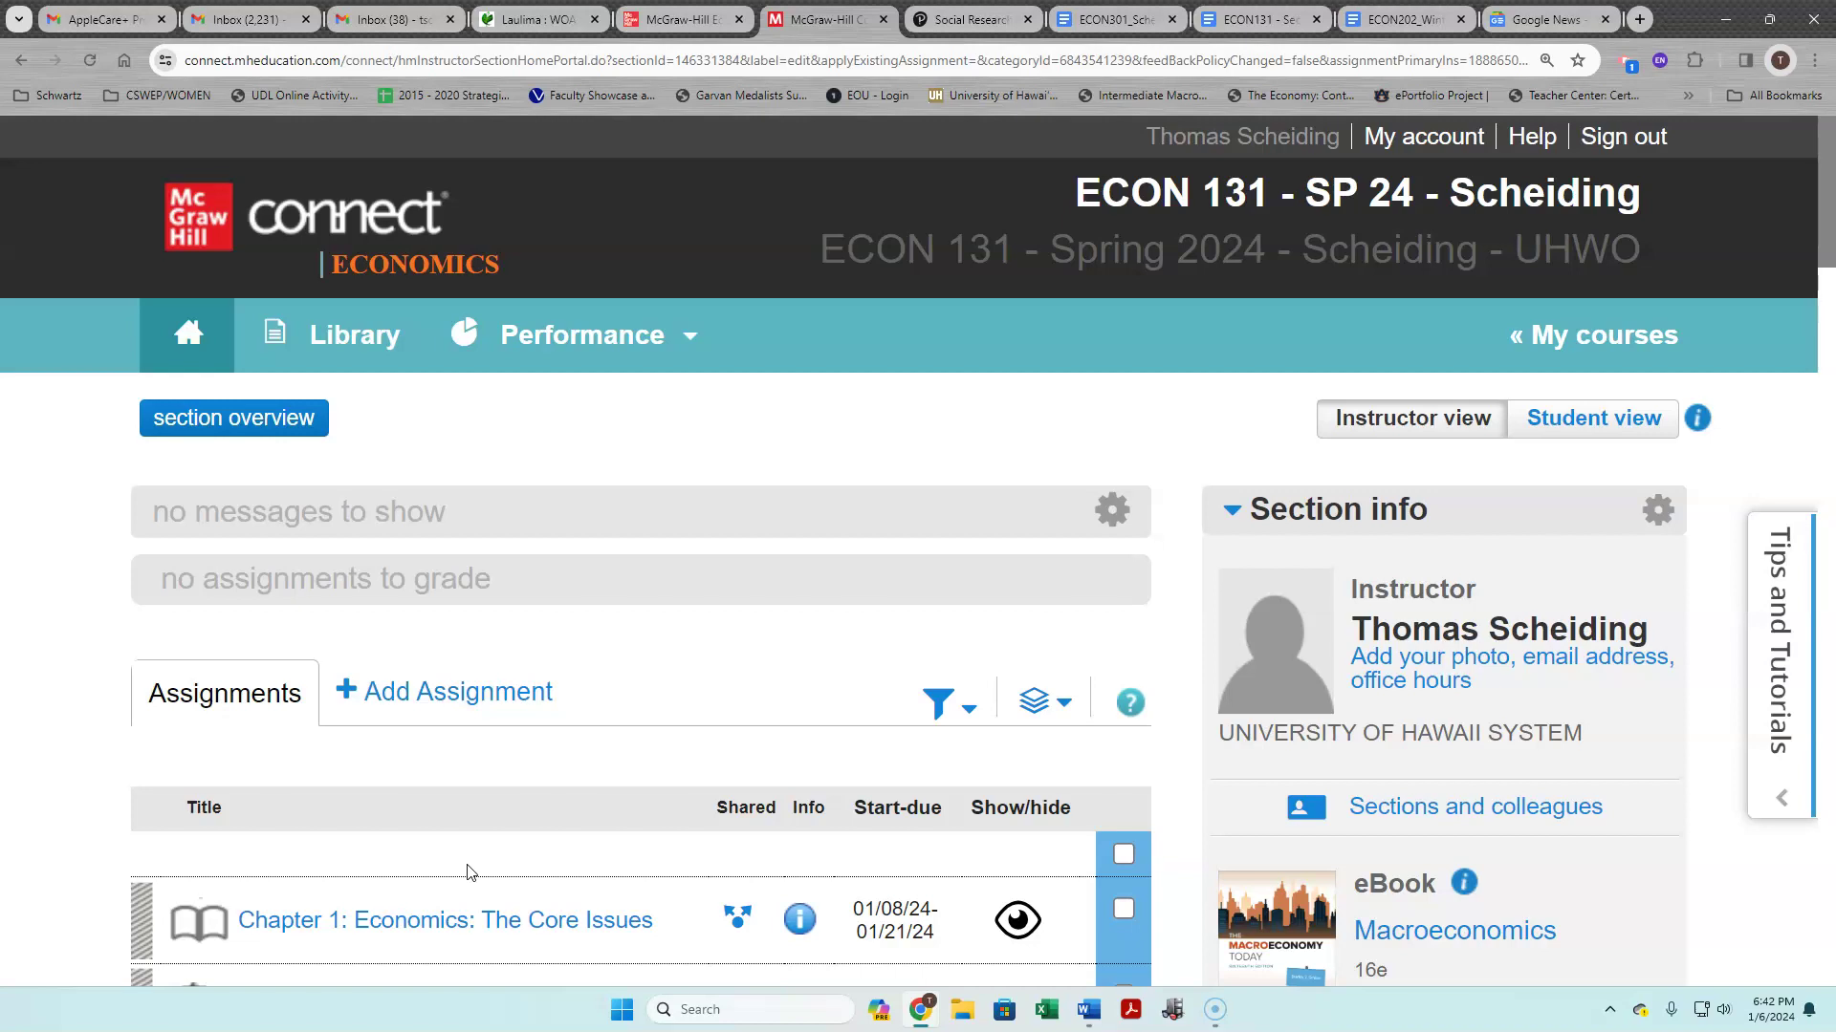
pyautogui.scroll(-10, 468, 871)
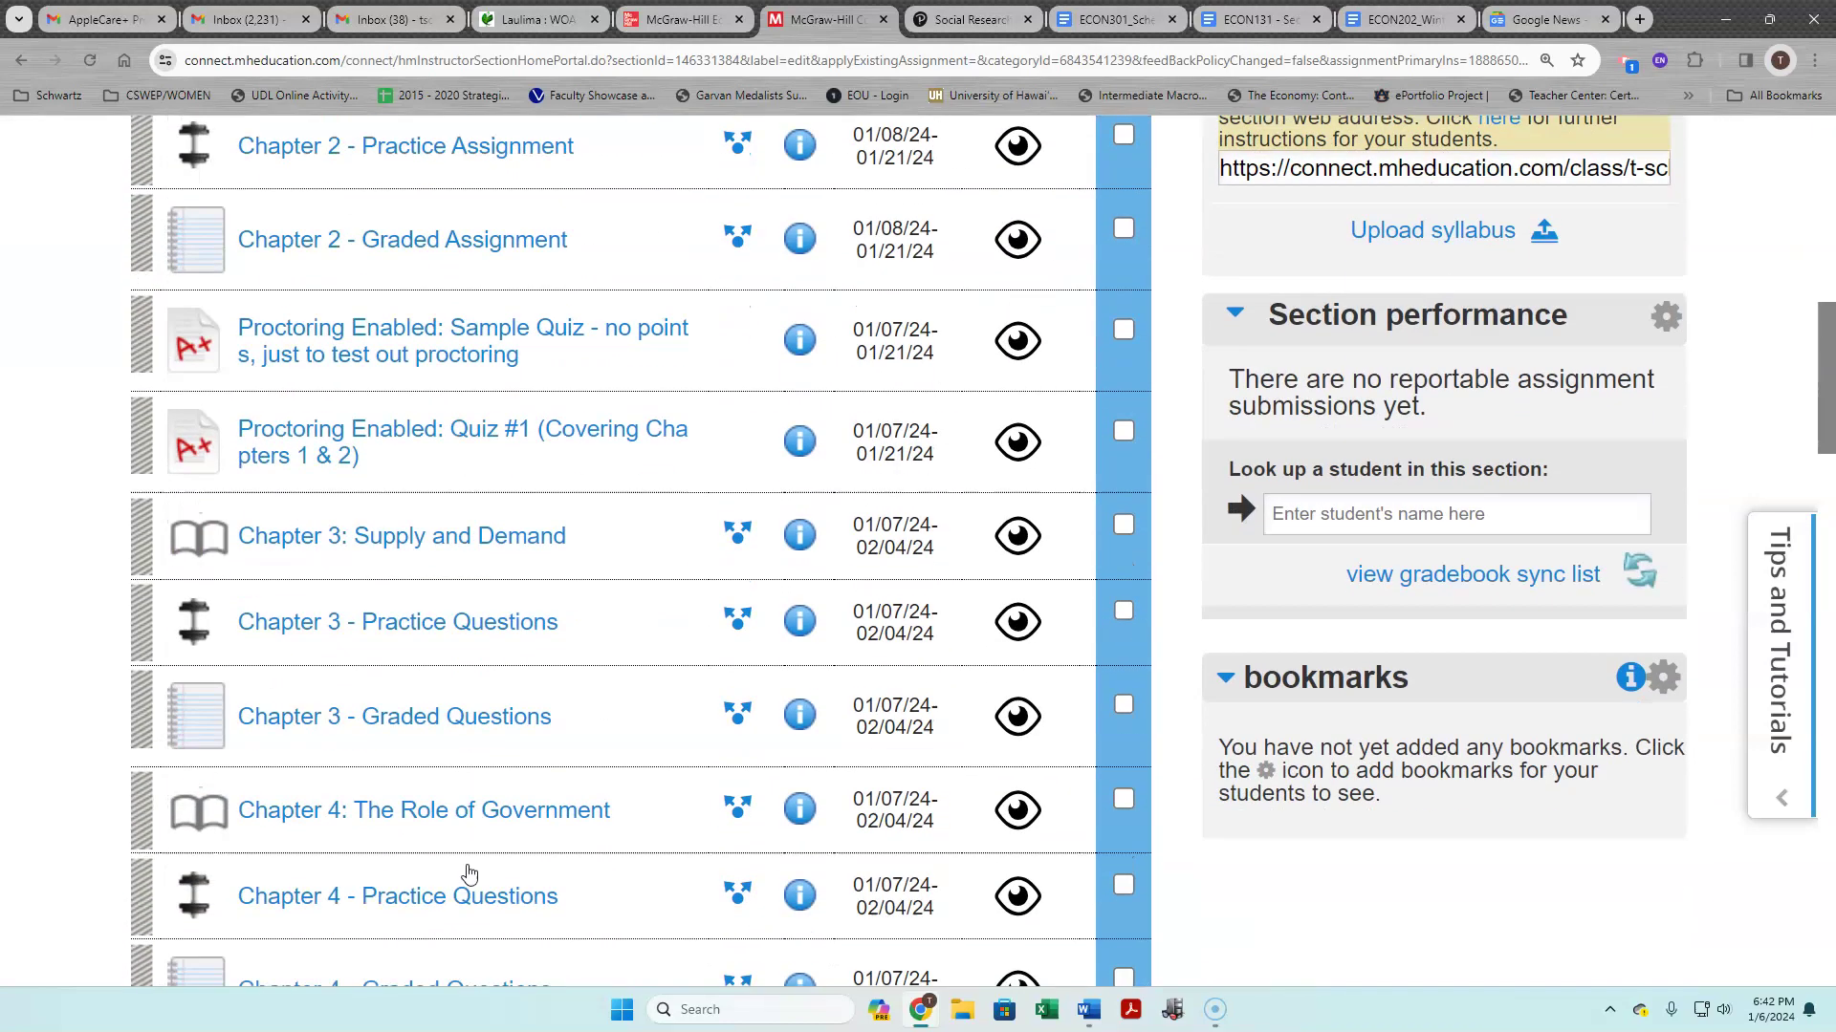
pyautogui.scroll(-4, 469, 872)
pyautogui.scroll(5, 470, 872)
pyautogui.scroll(-1, 470, 871)
pyautogui.middleClick(448, 578)
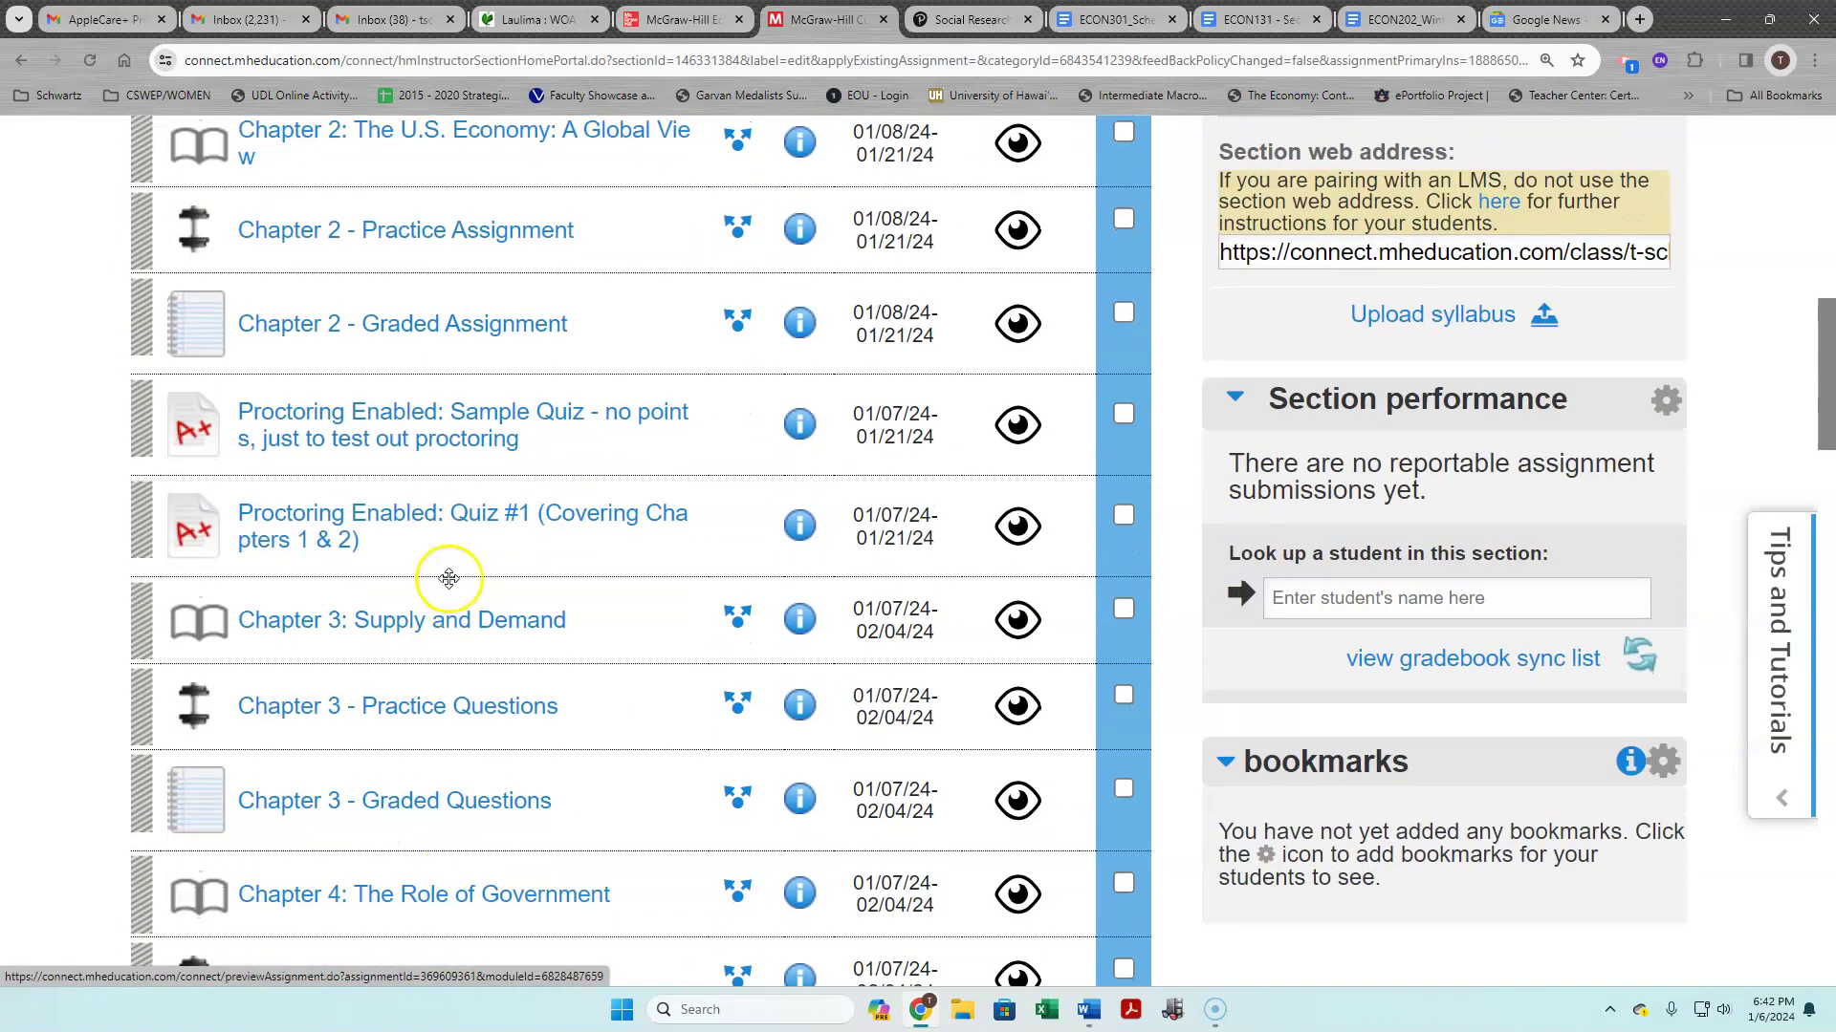
# Open Quiz #1's policies showing the 45-minute limit and one attempt
pyautogui.click(332, 525)
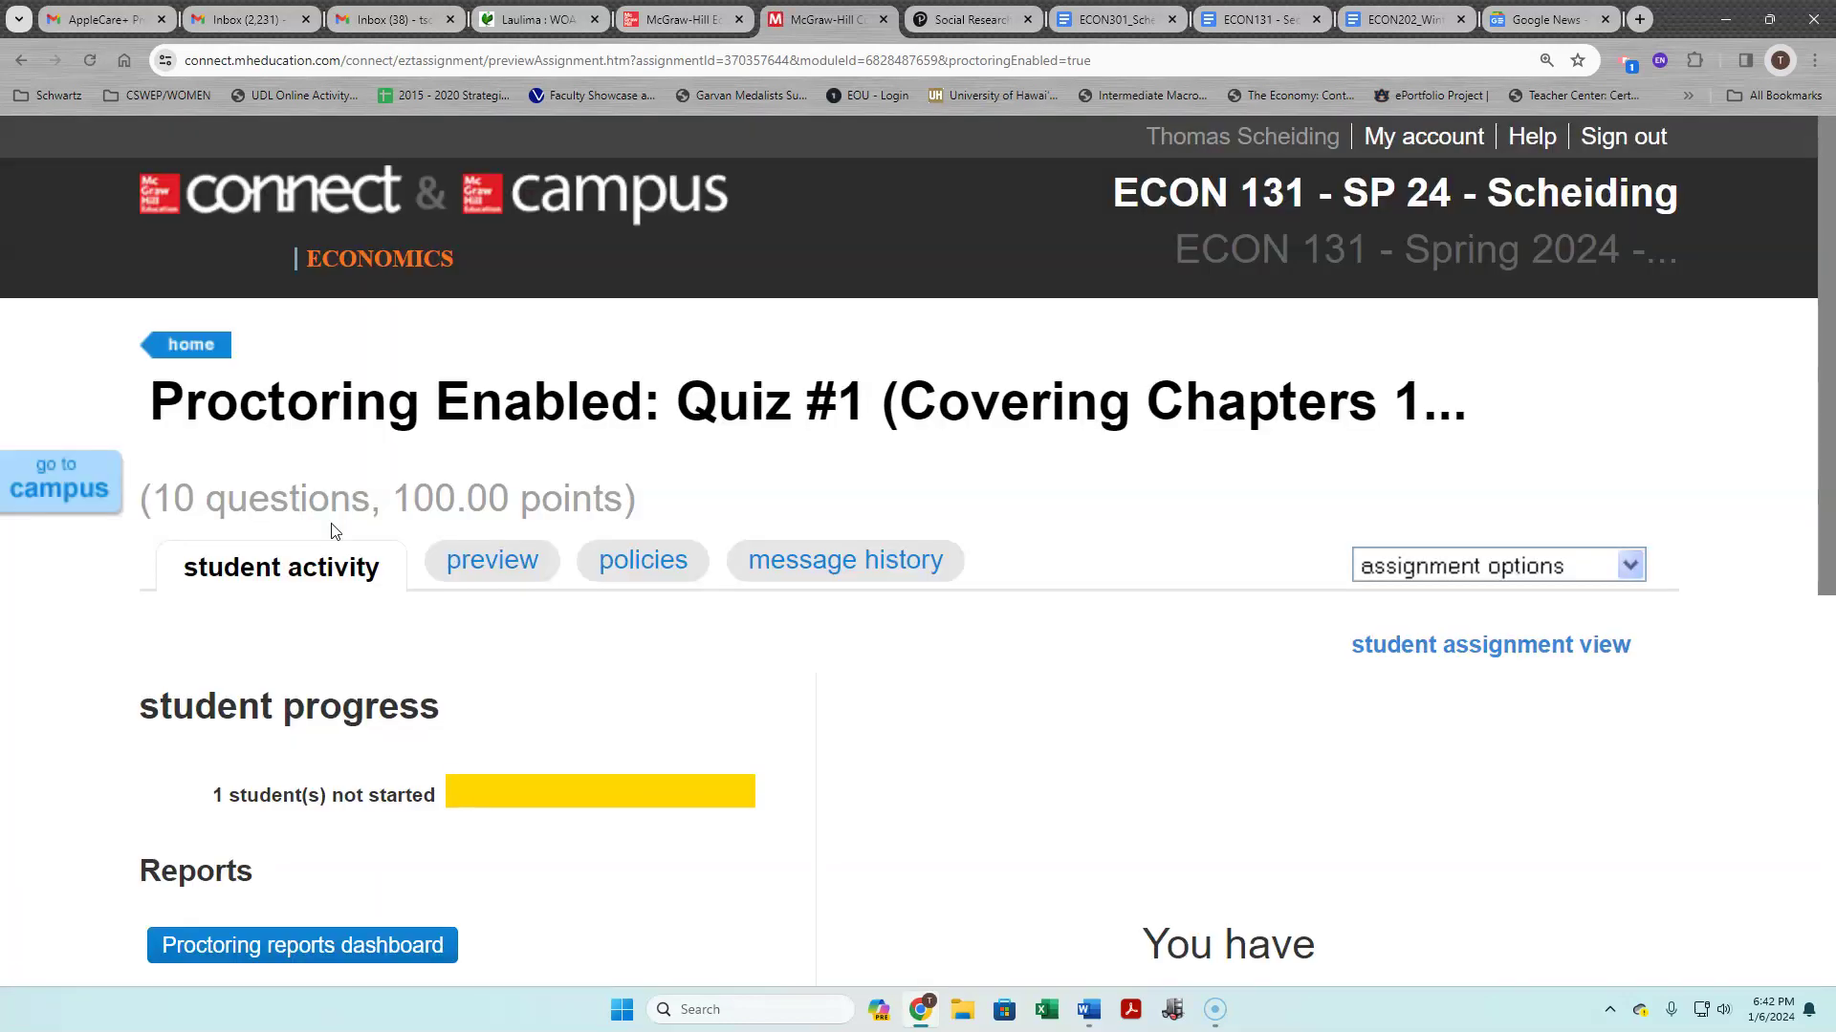
pyautogui.click(658, 562)
pyautogui.scroll(-4, 758, 586)
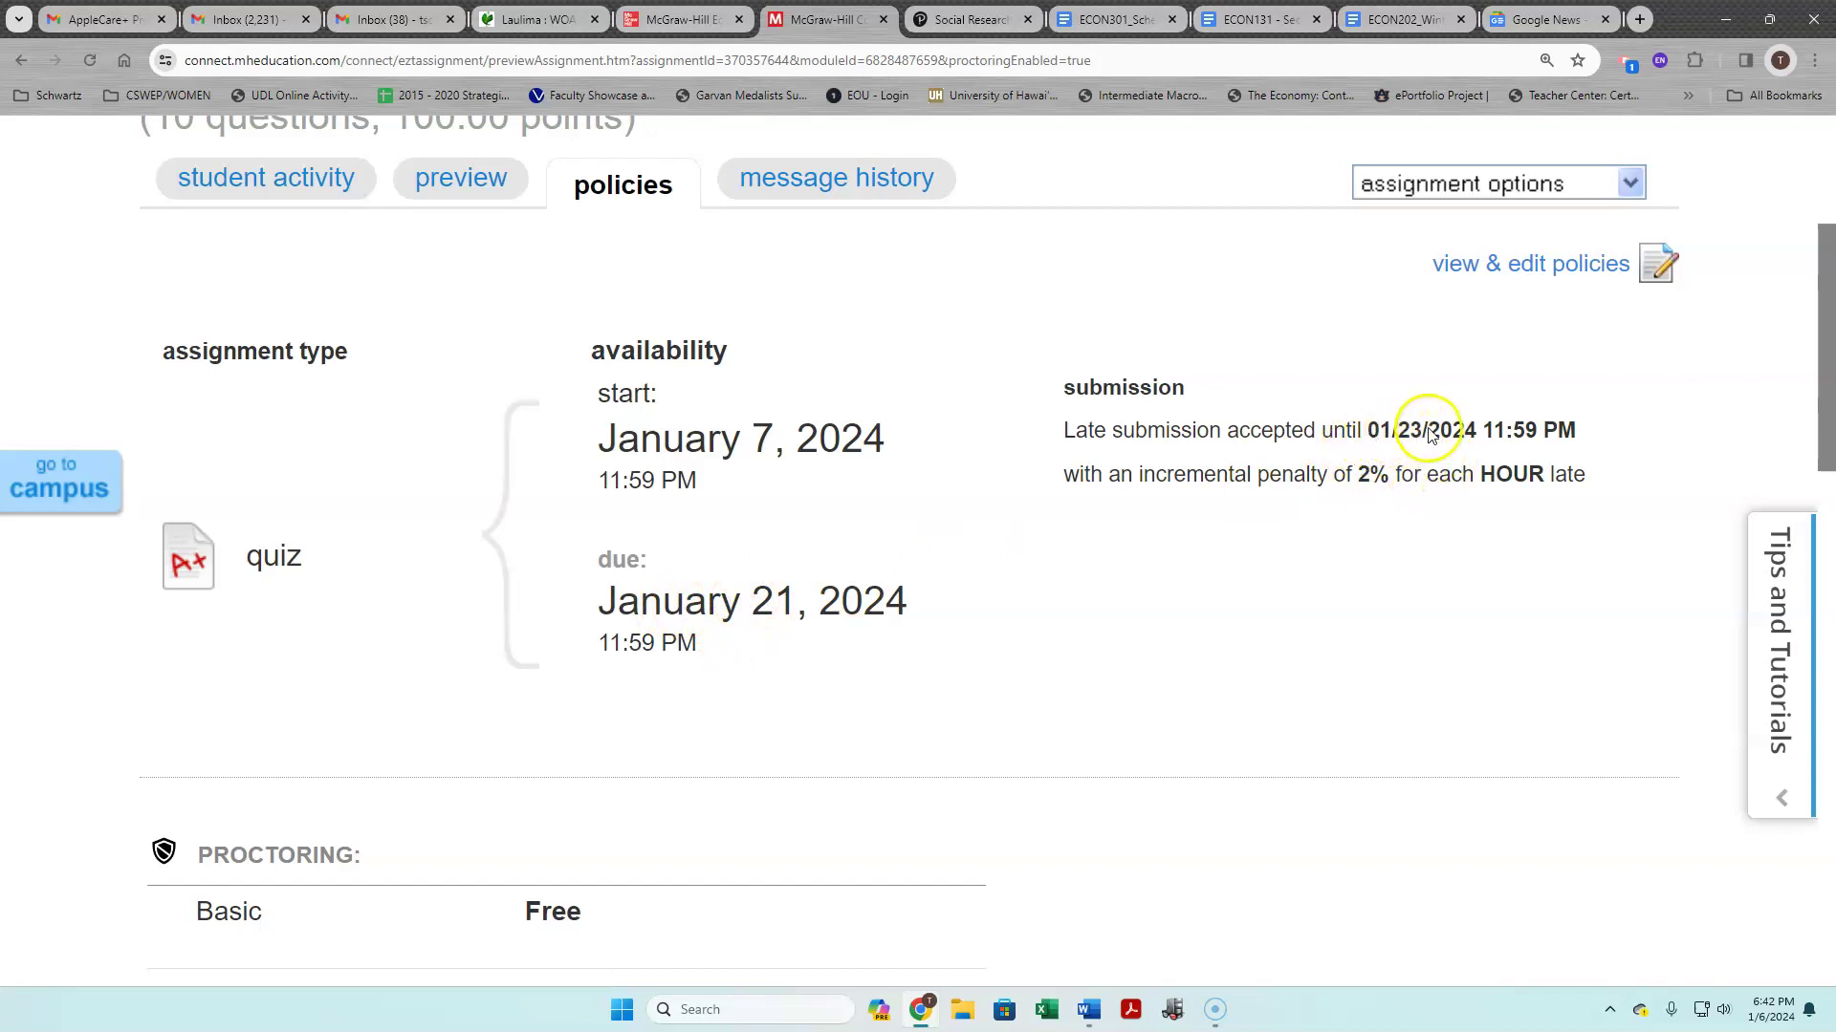
pyautogui.scroll(-3, 1365, 487)
pyautogui.scroll(-3, 1364, 486)
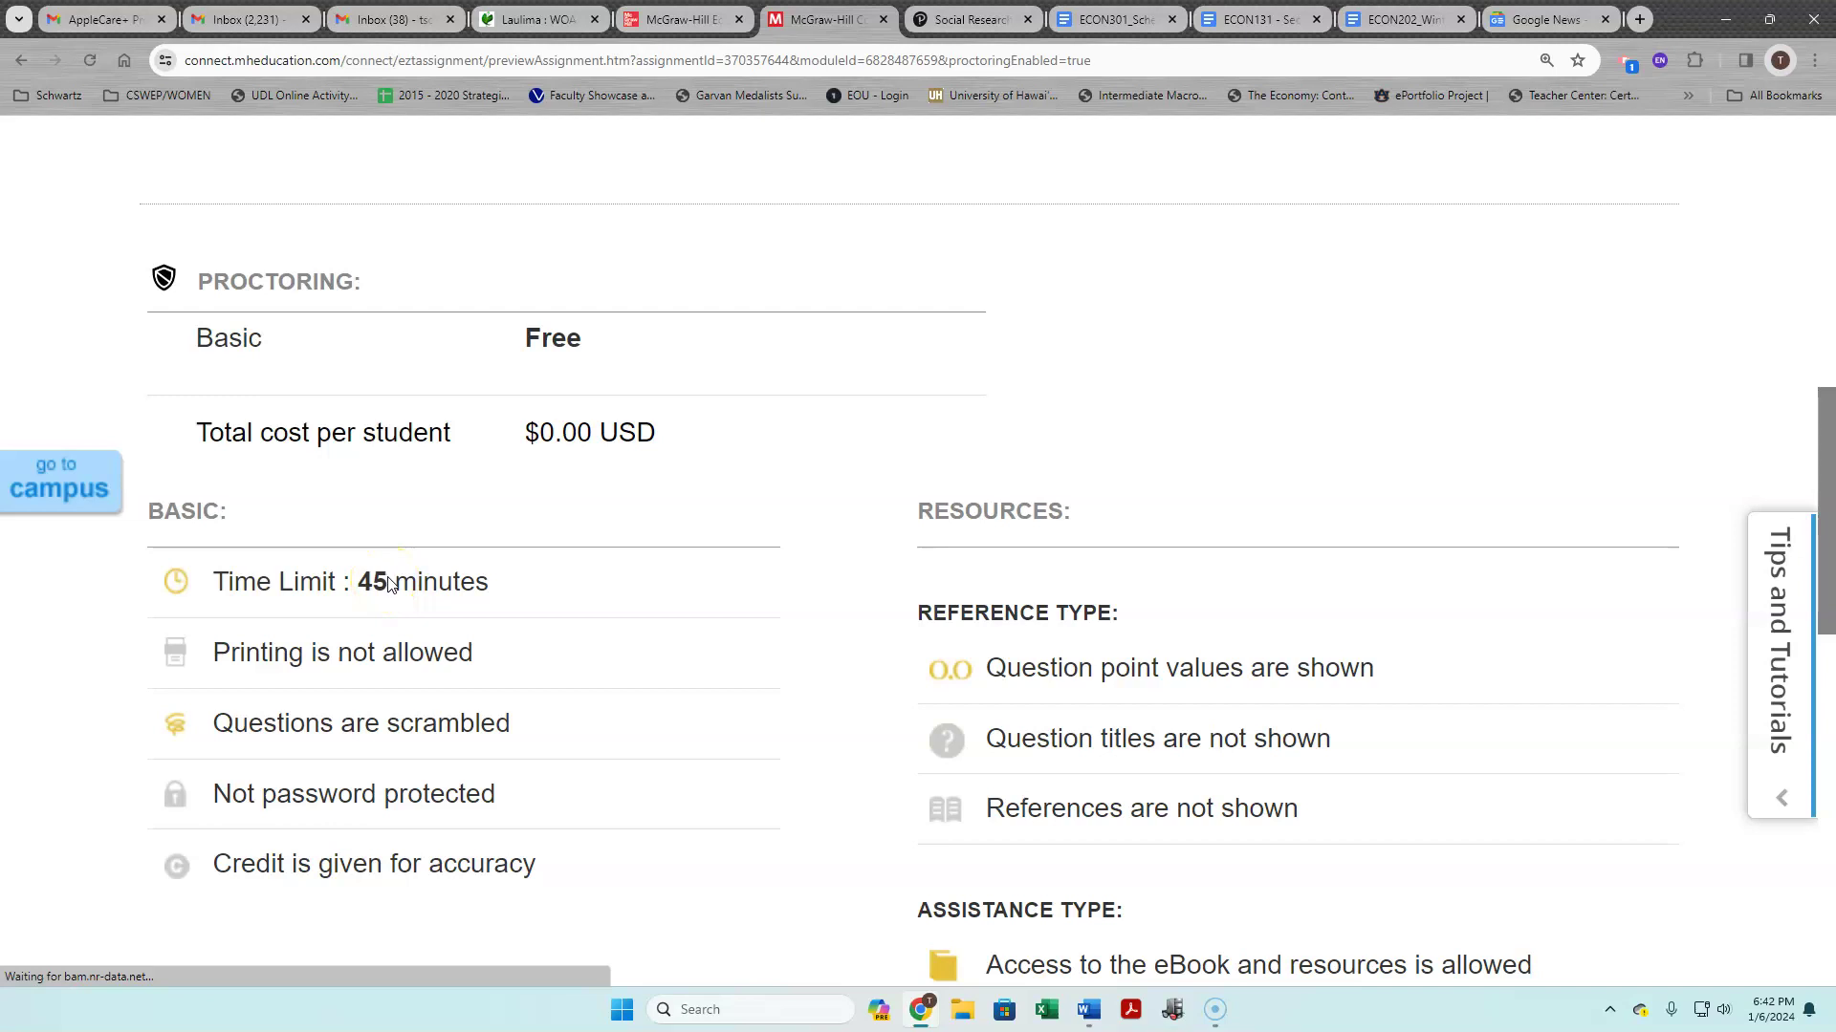
# Check the 2% hourly late penalty until 01/23/2024 and free Basic proctoring
pyautogui.scroll(-3, 1136, 630)
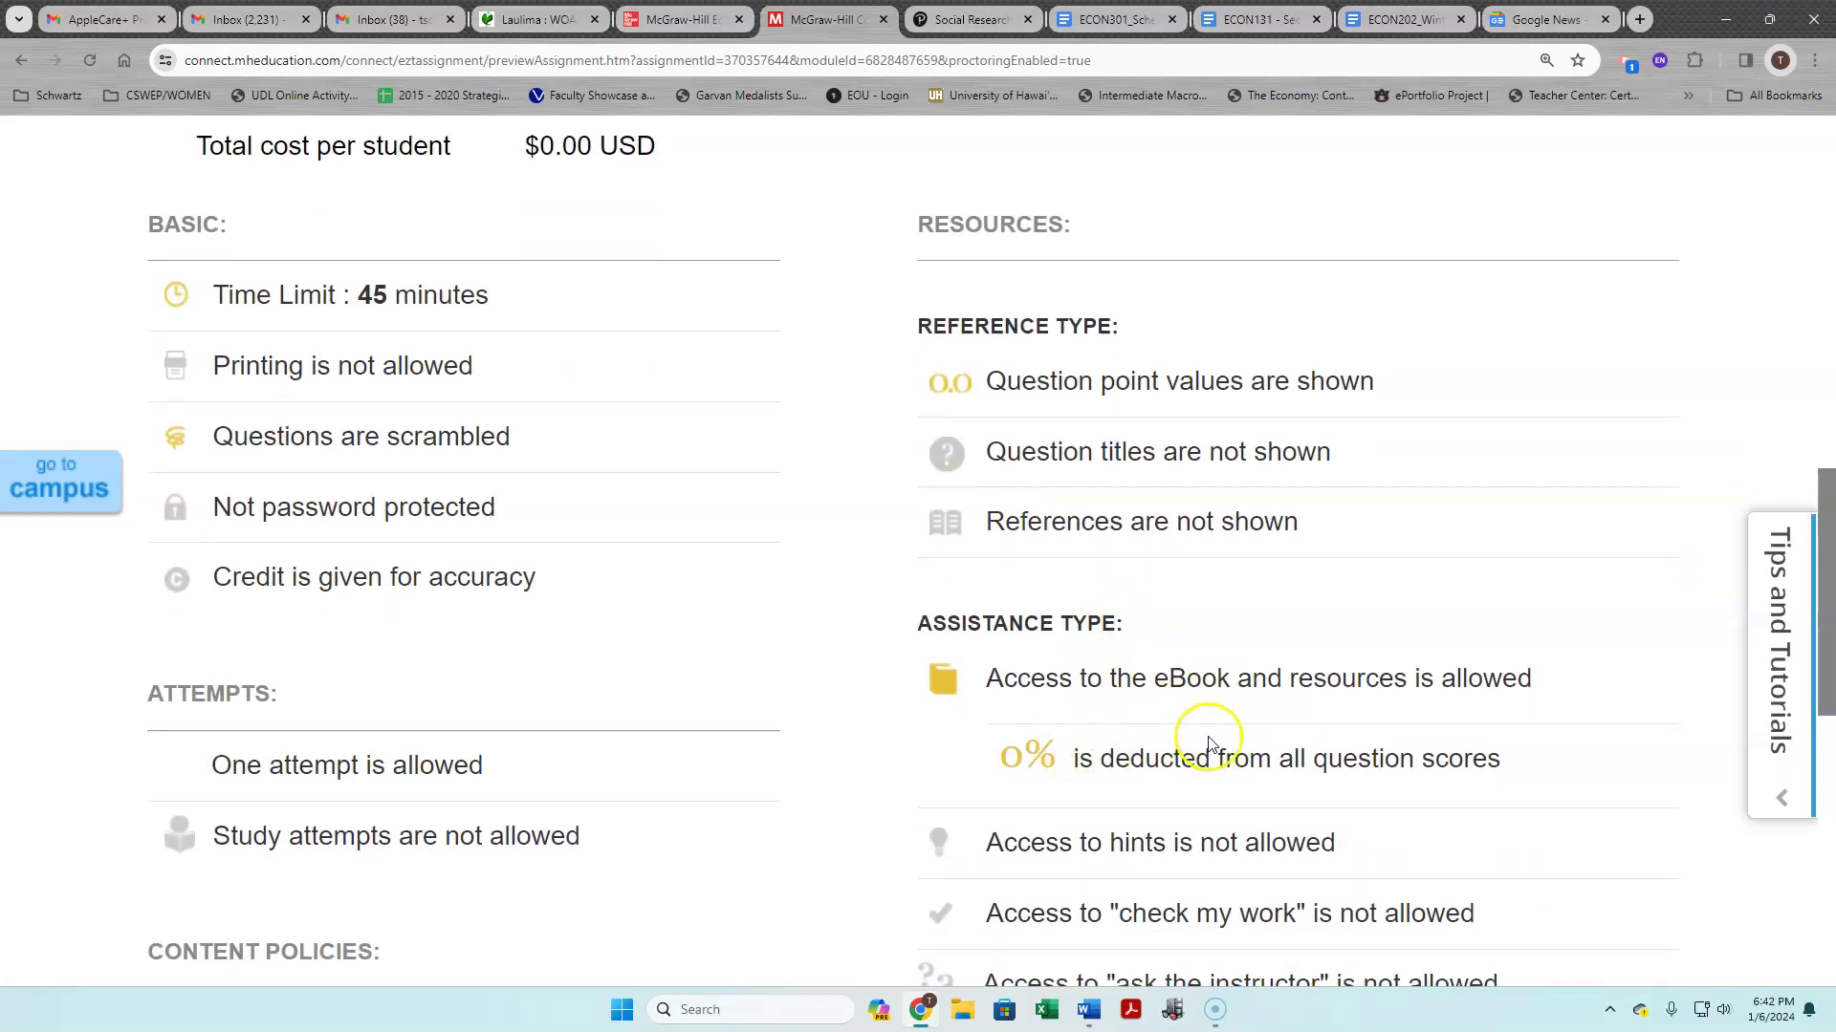
pyautogui.scroll(-4, 1209, 745)
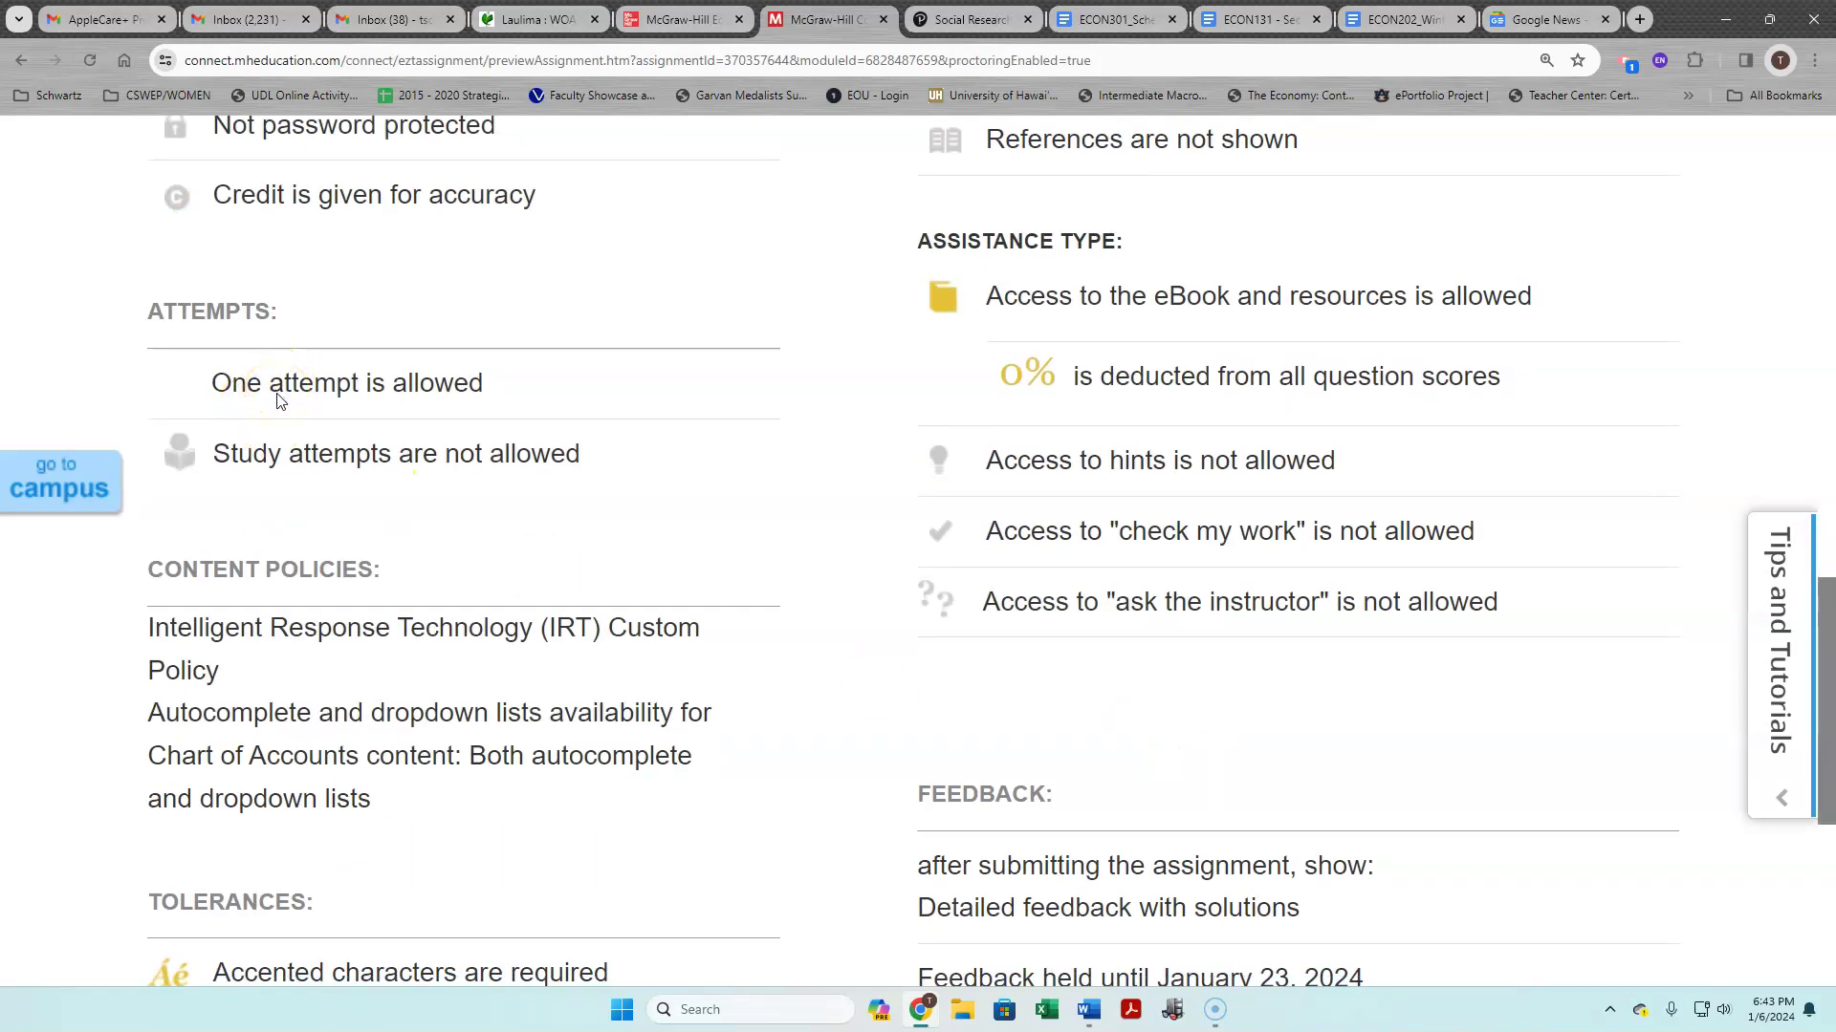
pyautogui.scroll(2, 279, 400)
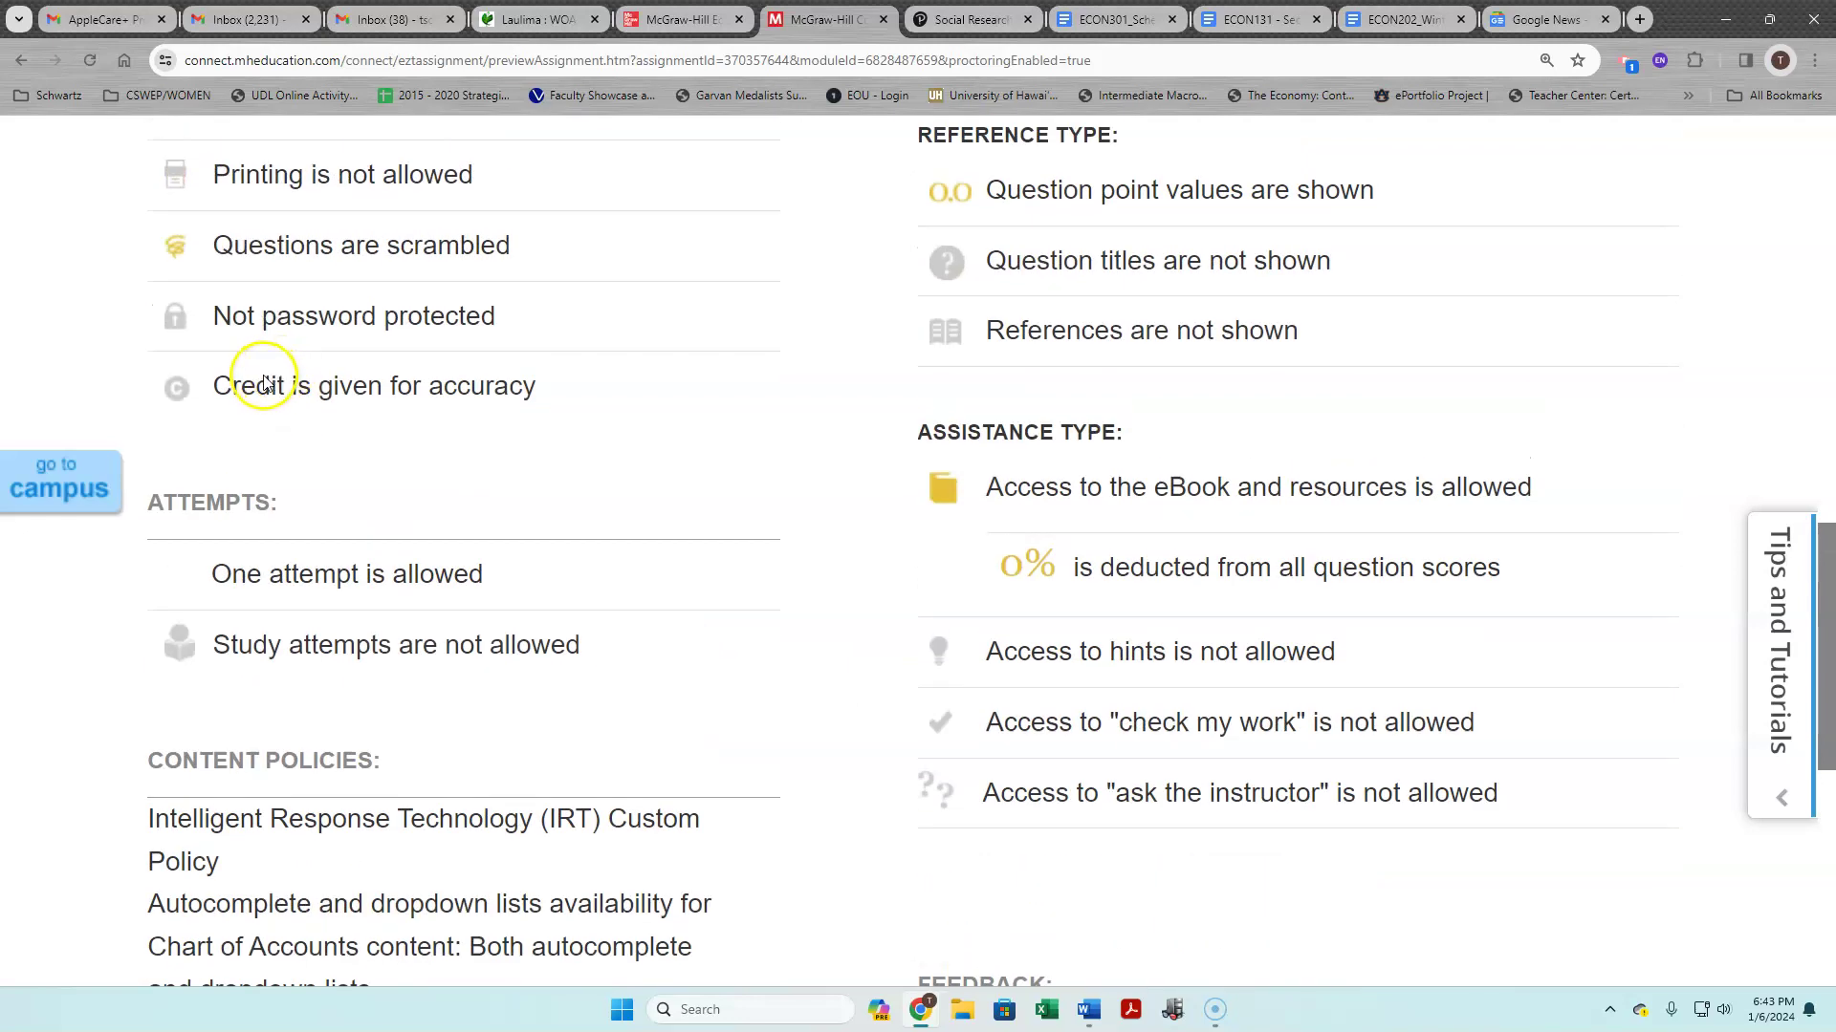
pyautogui.scroll(2, 263, 381)
pyautogui.scroll(-10, 287, 391)
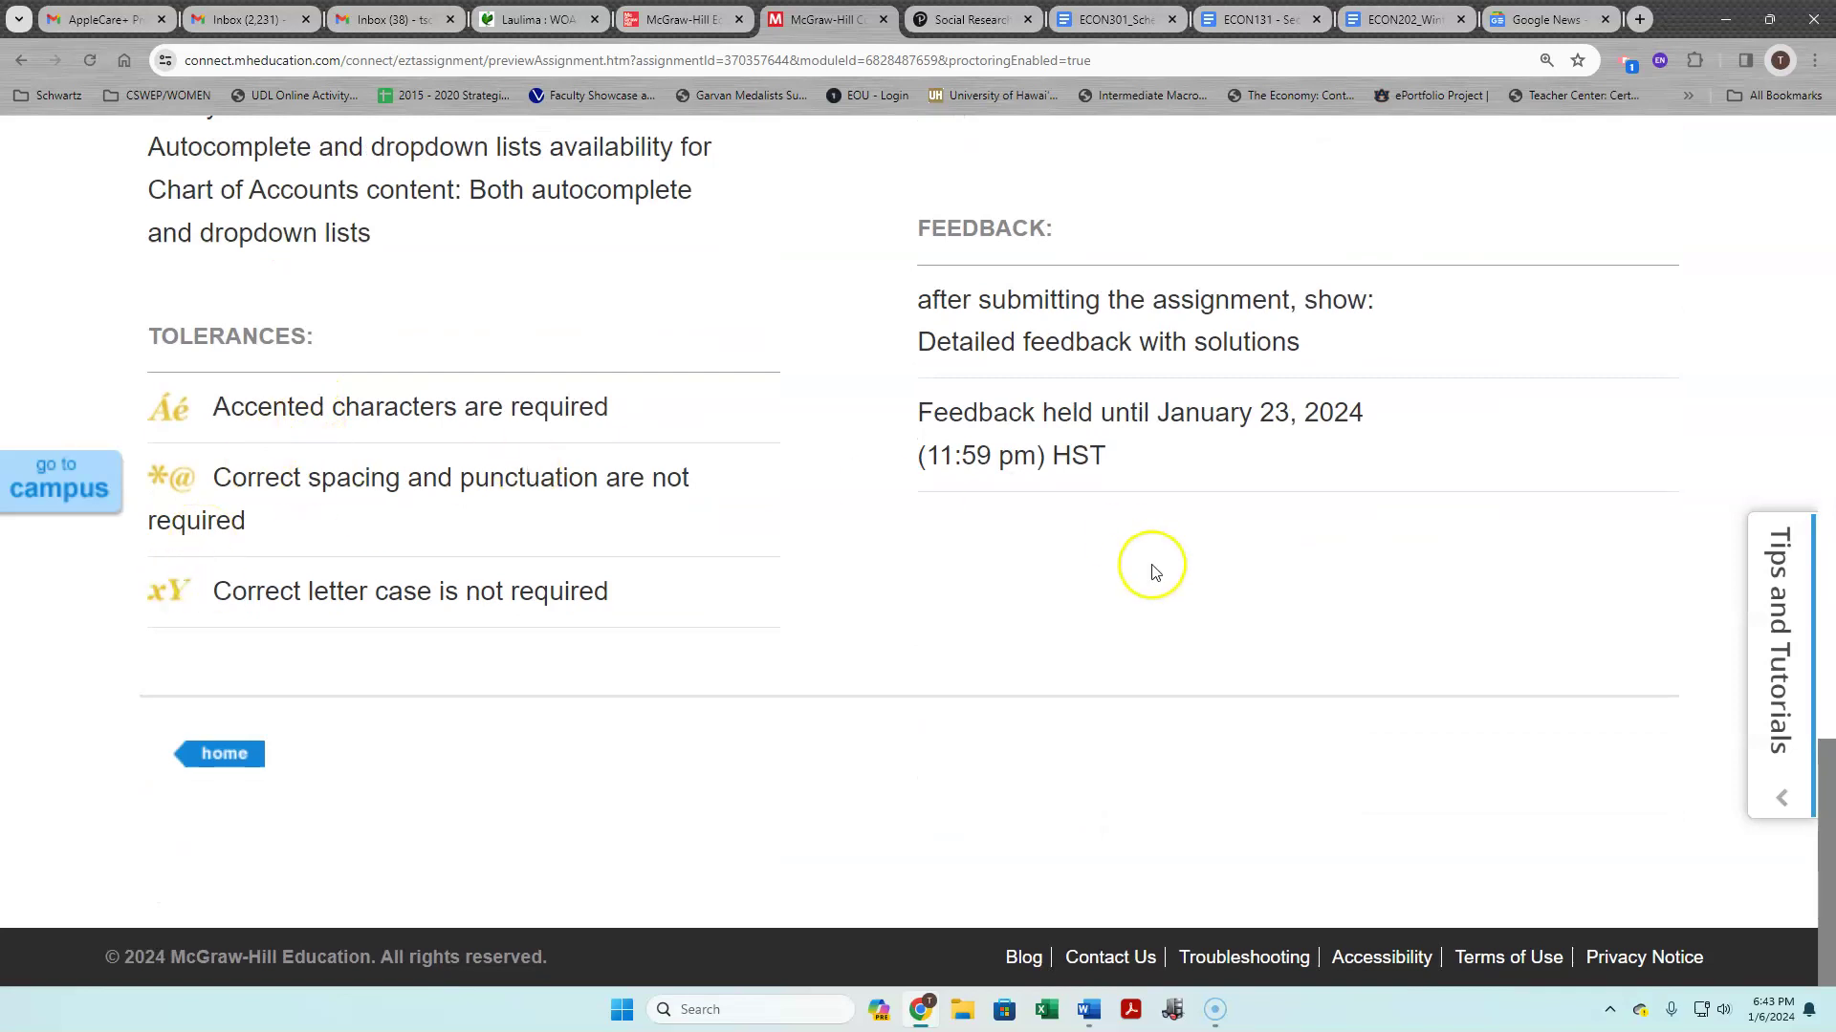
pyautogui.scroll(10, 1152, 566)
pyautogui.scroll(3, 1152, 571)
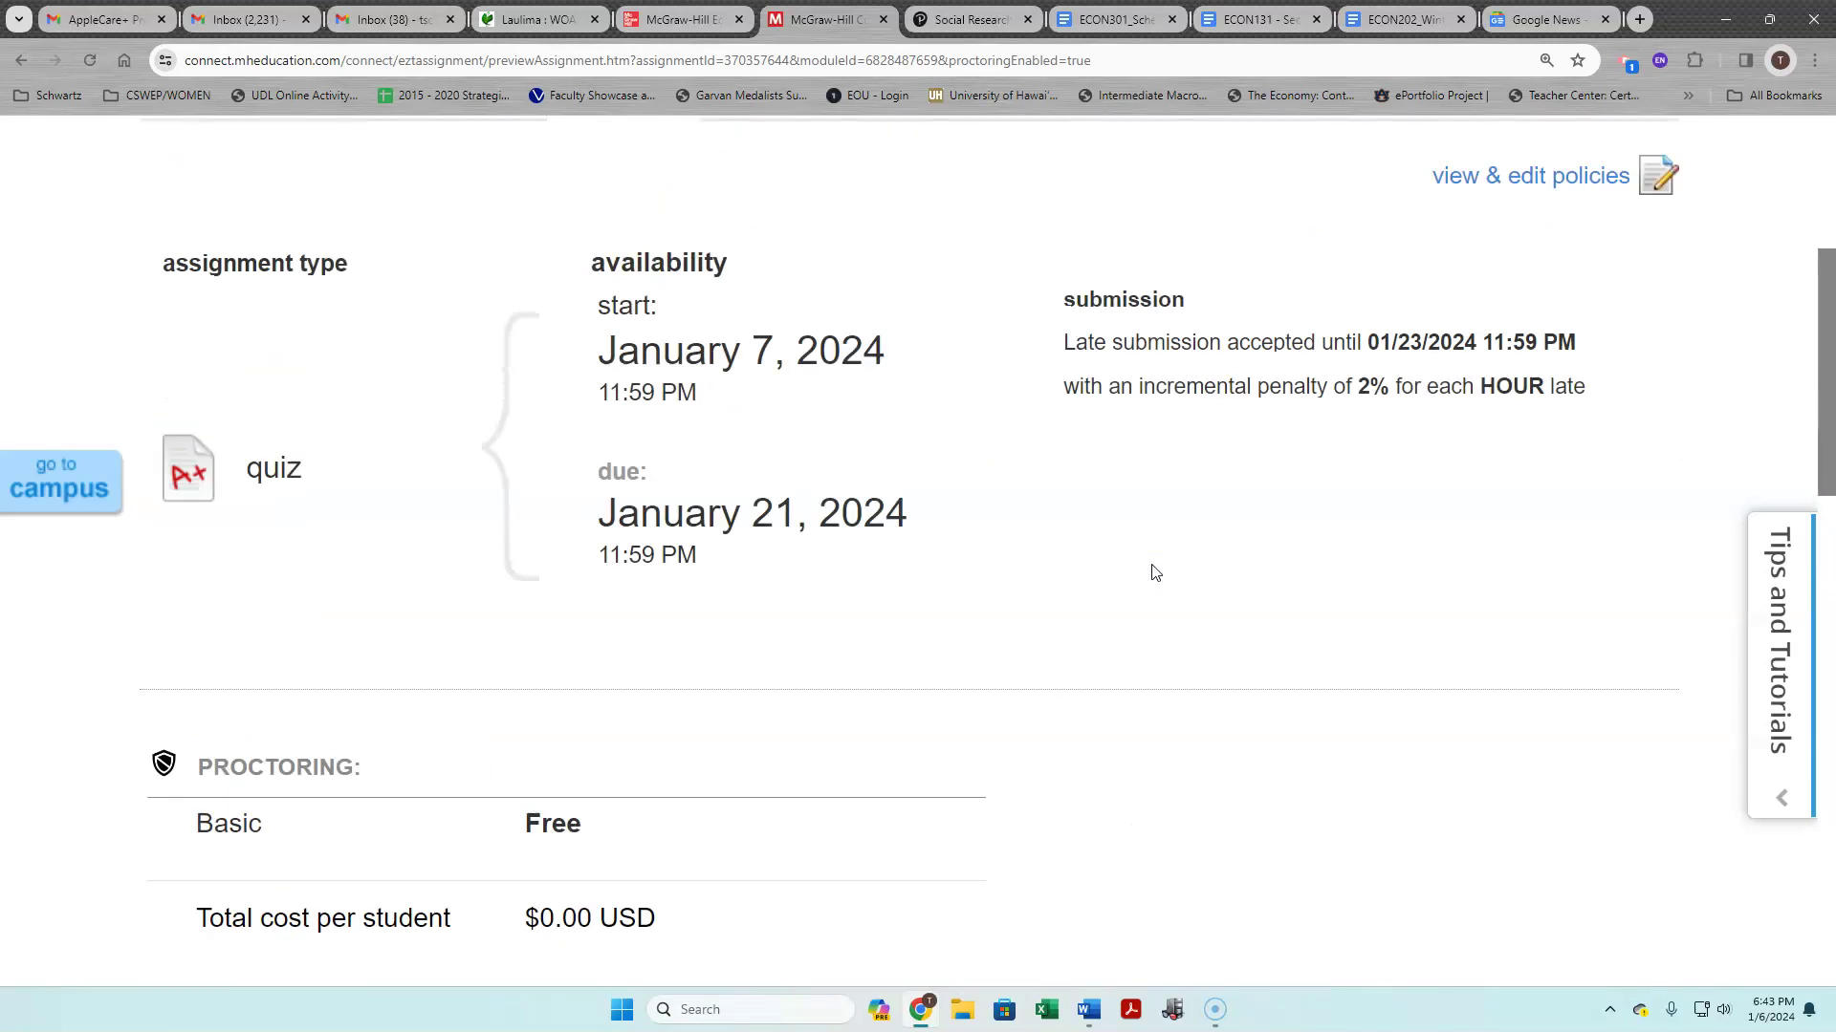
pyautogui.scroll(4, 1152, 571)
pyautogui.scroll(-15, 1152, 570)
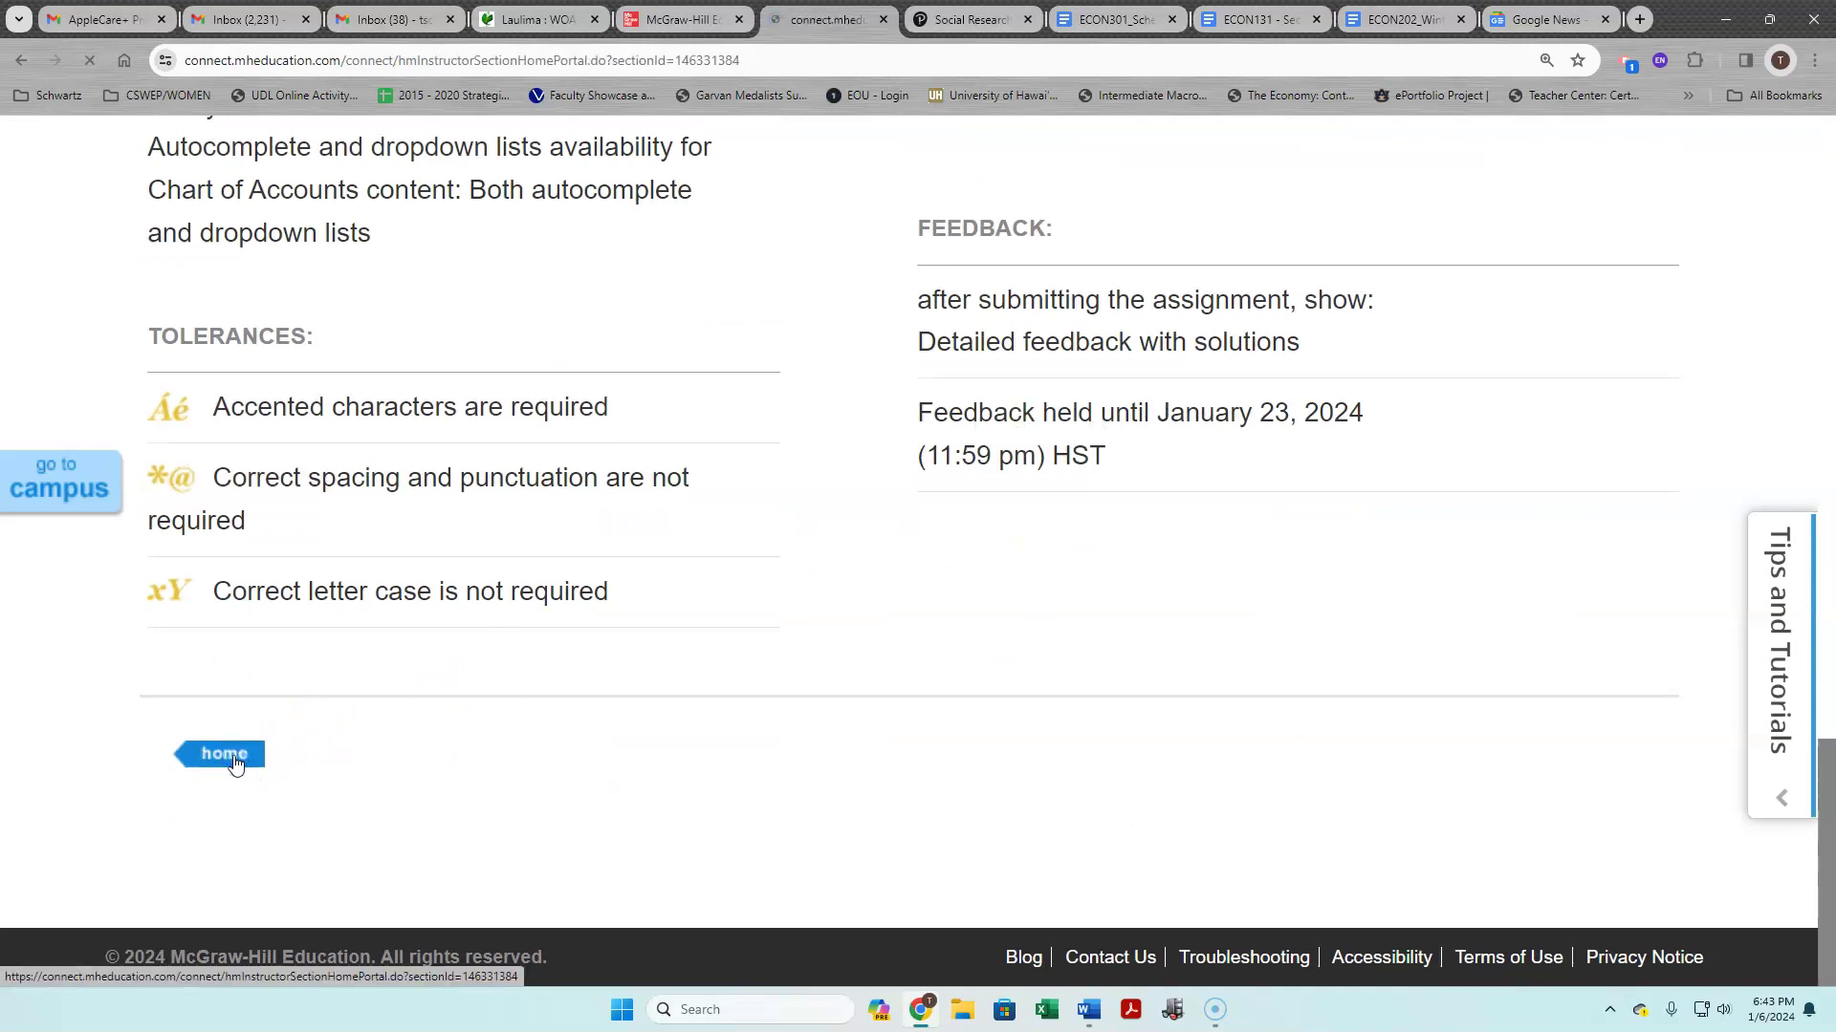
# Go back to the ECON 131 - SP 24 section home and its assignment list
pyautogui.click(228, 757)
pyautogui.scroll(-9, 1176, 724)
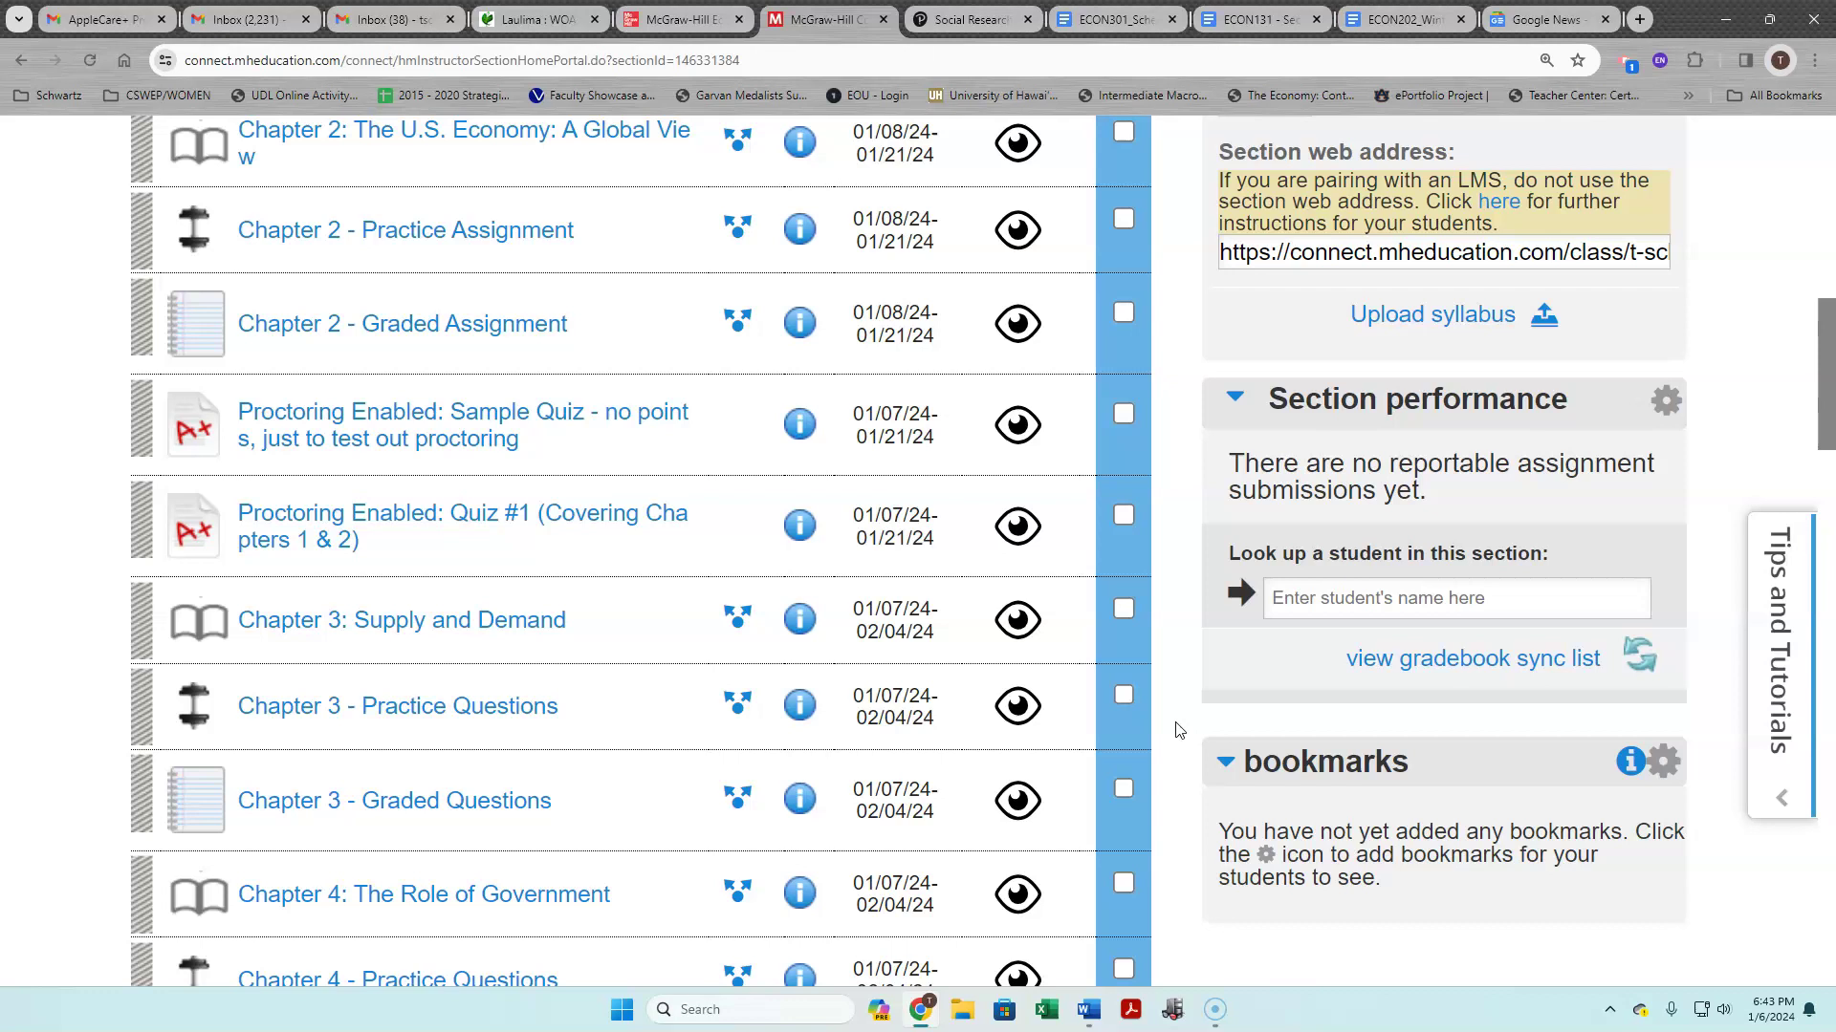
pyautogui.scroll(10, 1176, 730)
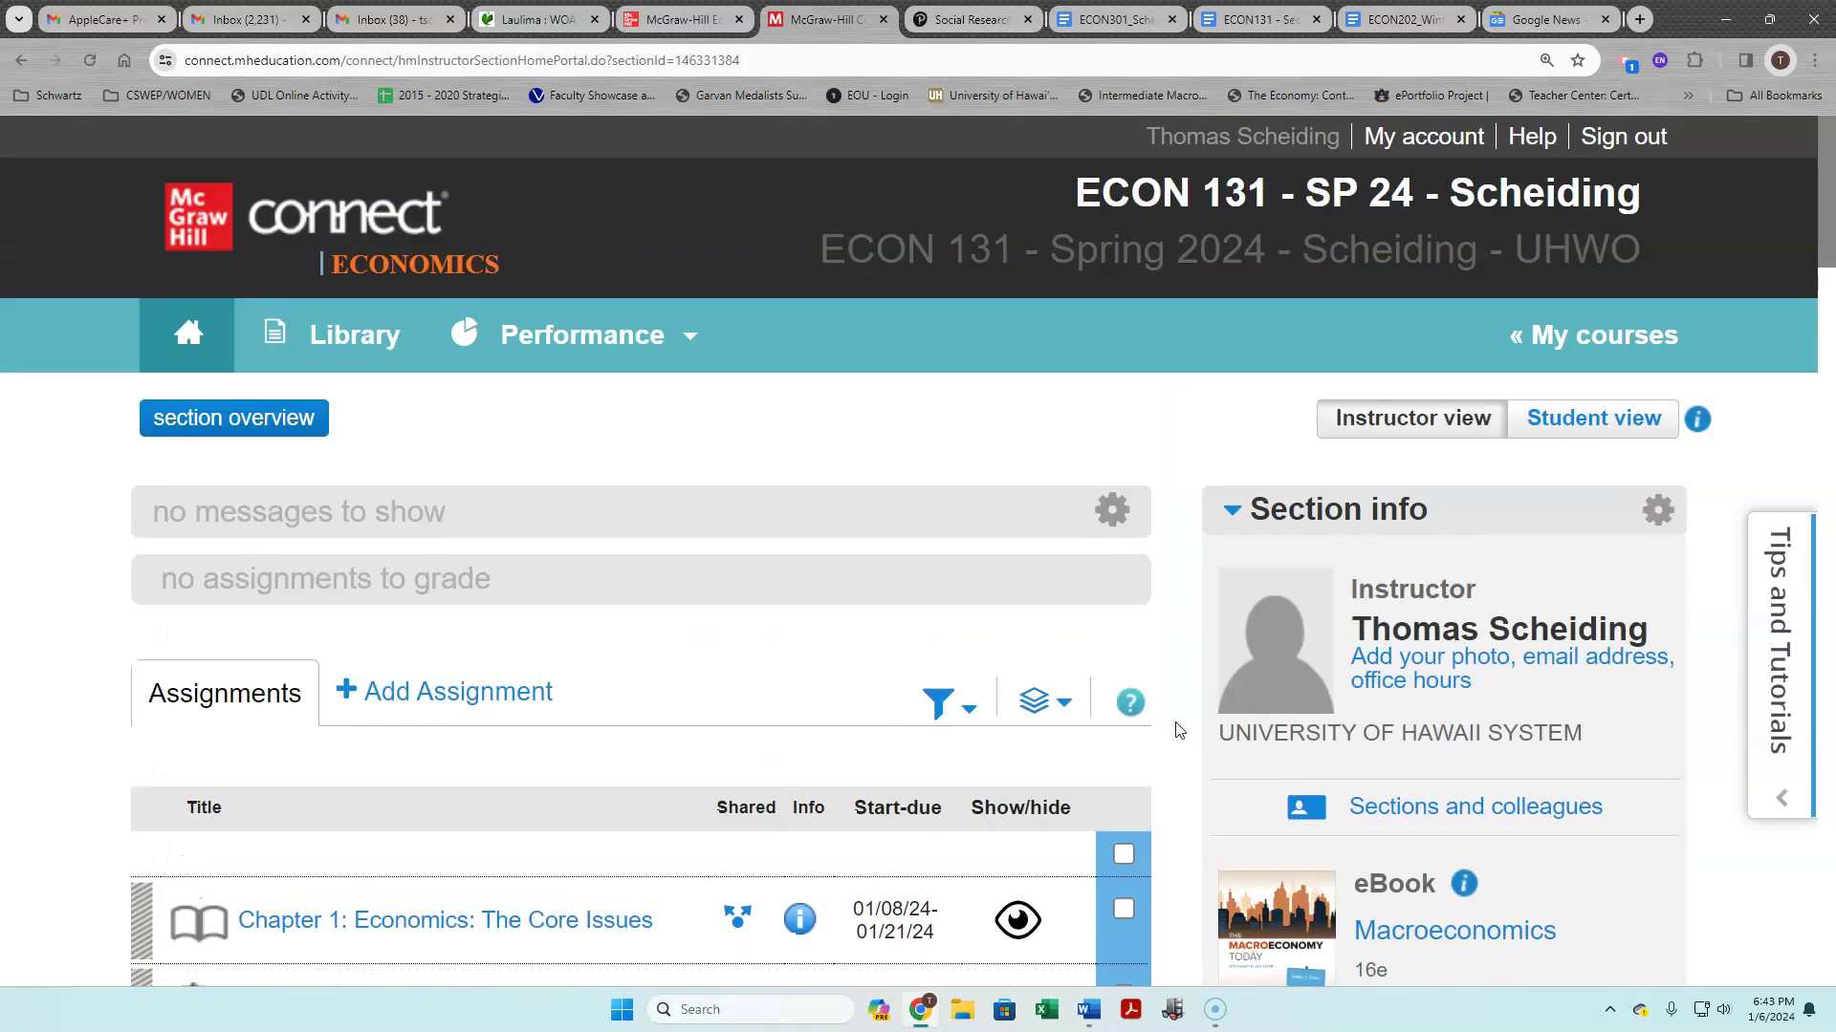